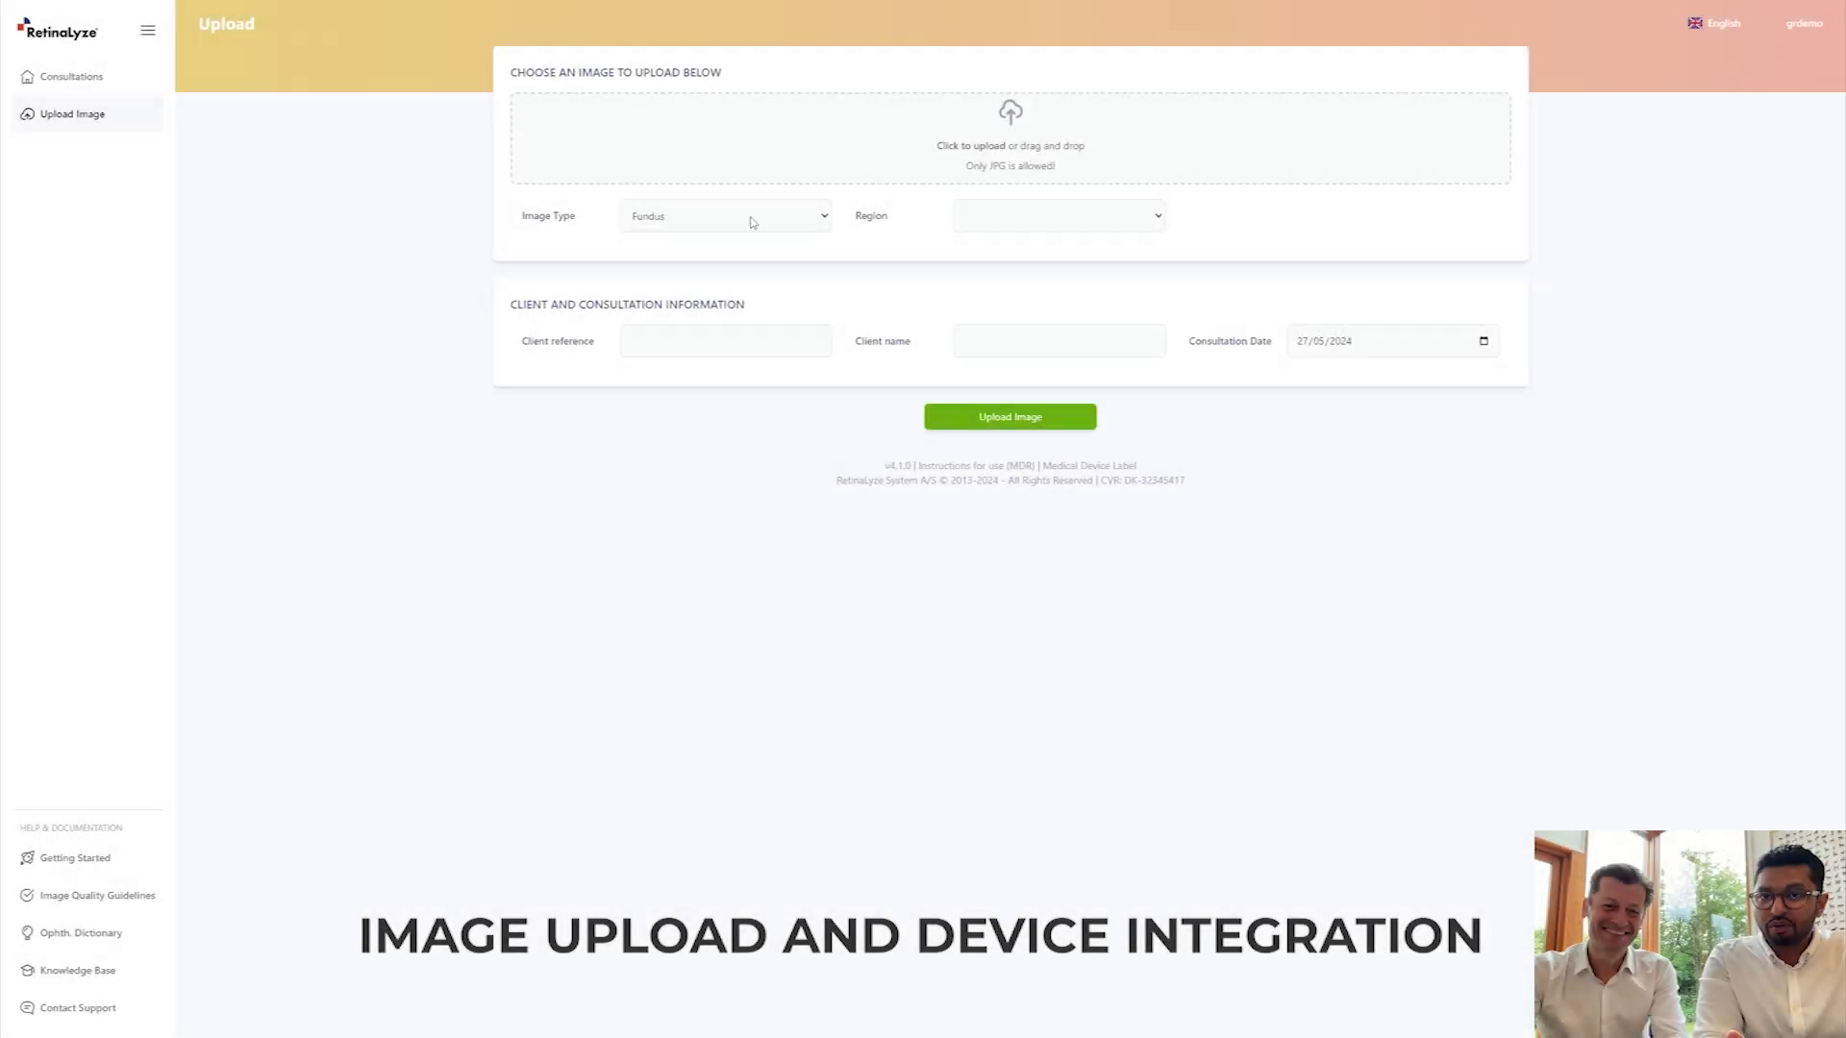
Keep Fundus as the upload image type and go to the Consultations list of past consultations.
left_click(755, 216)
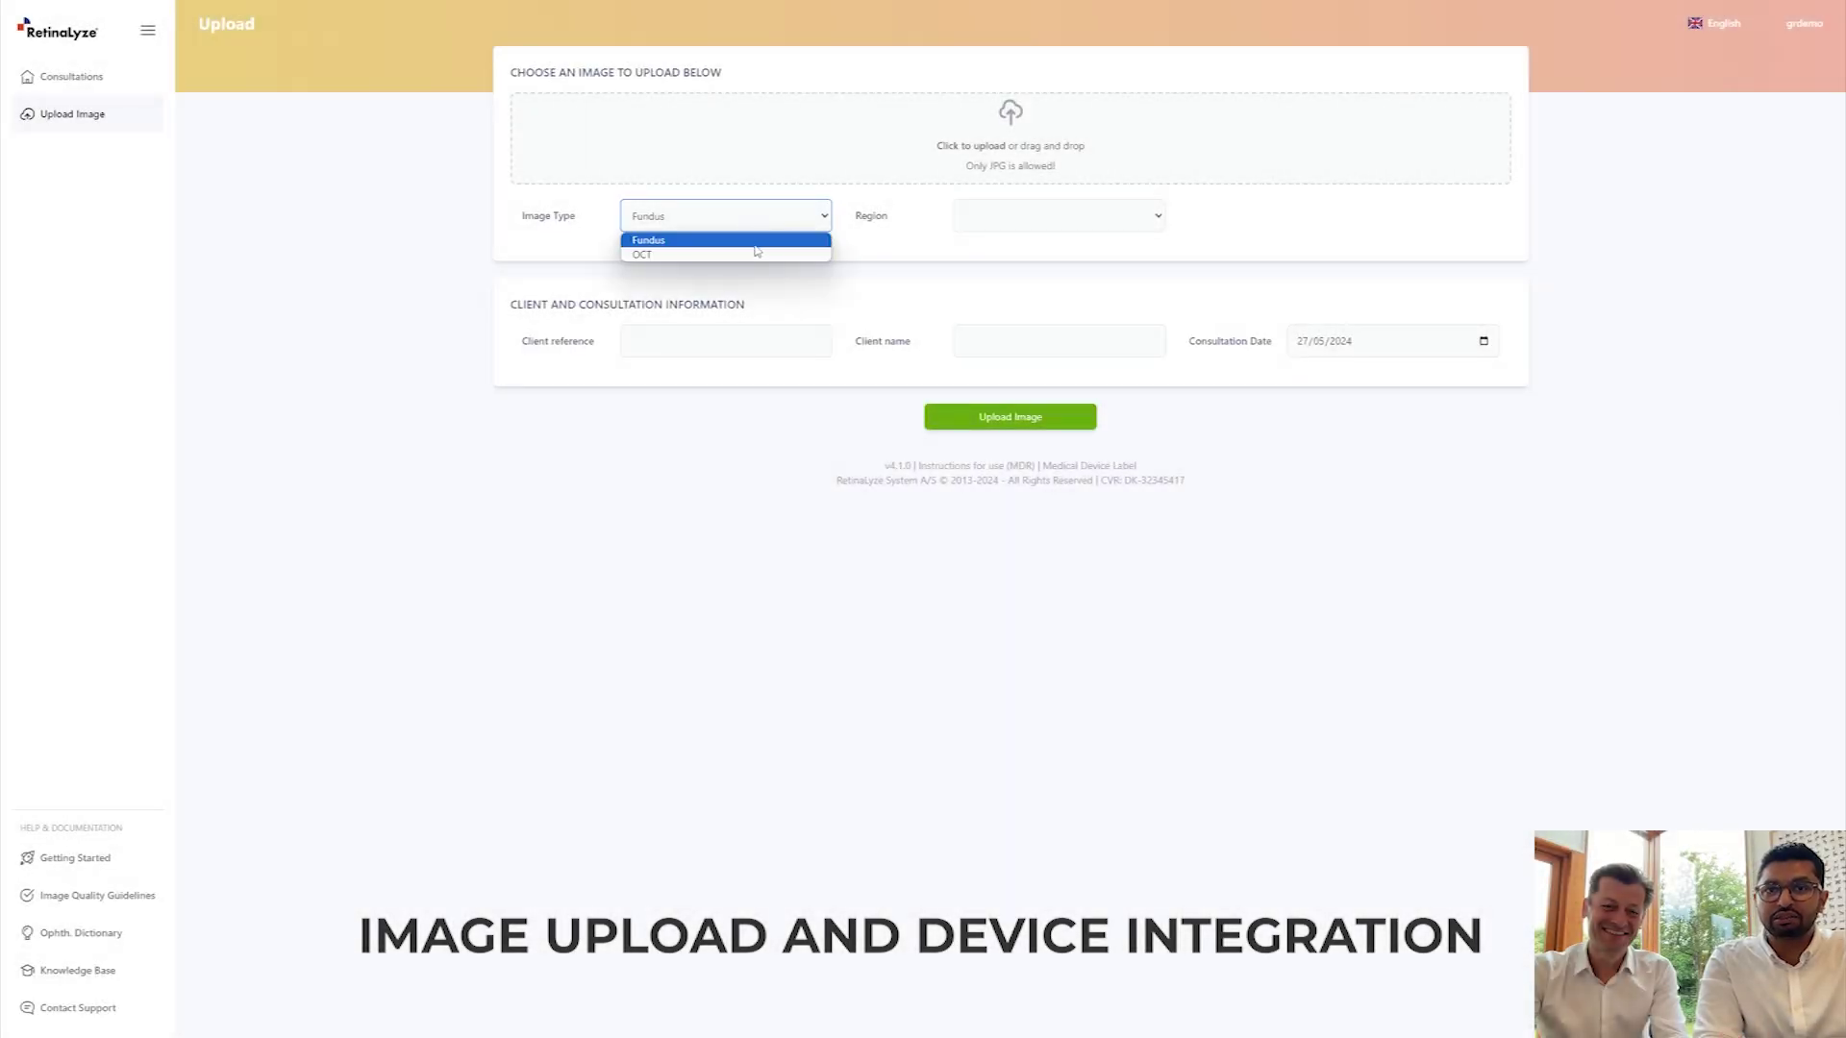
left_click(760, 220)
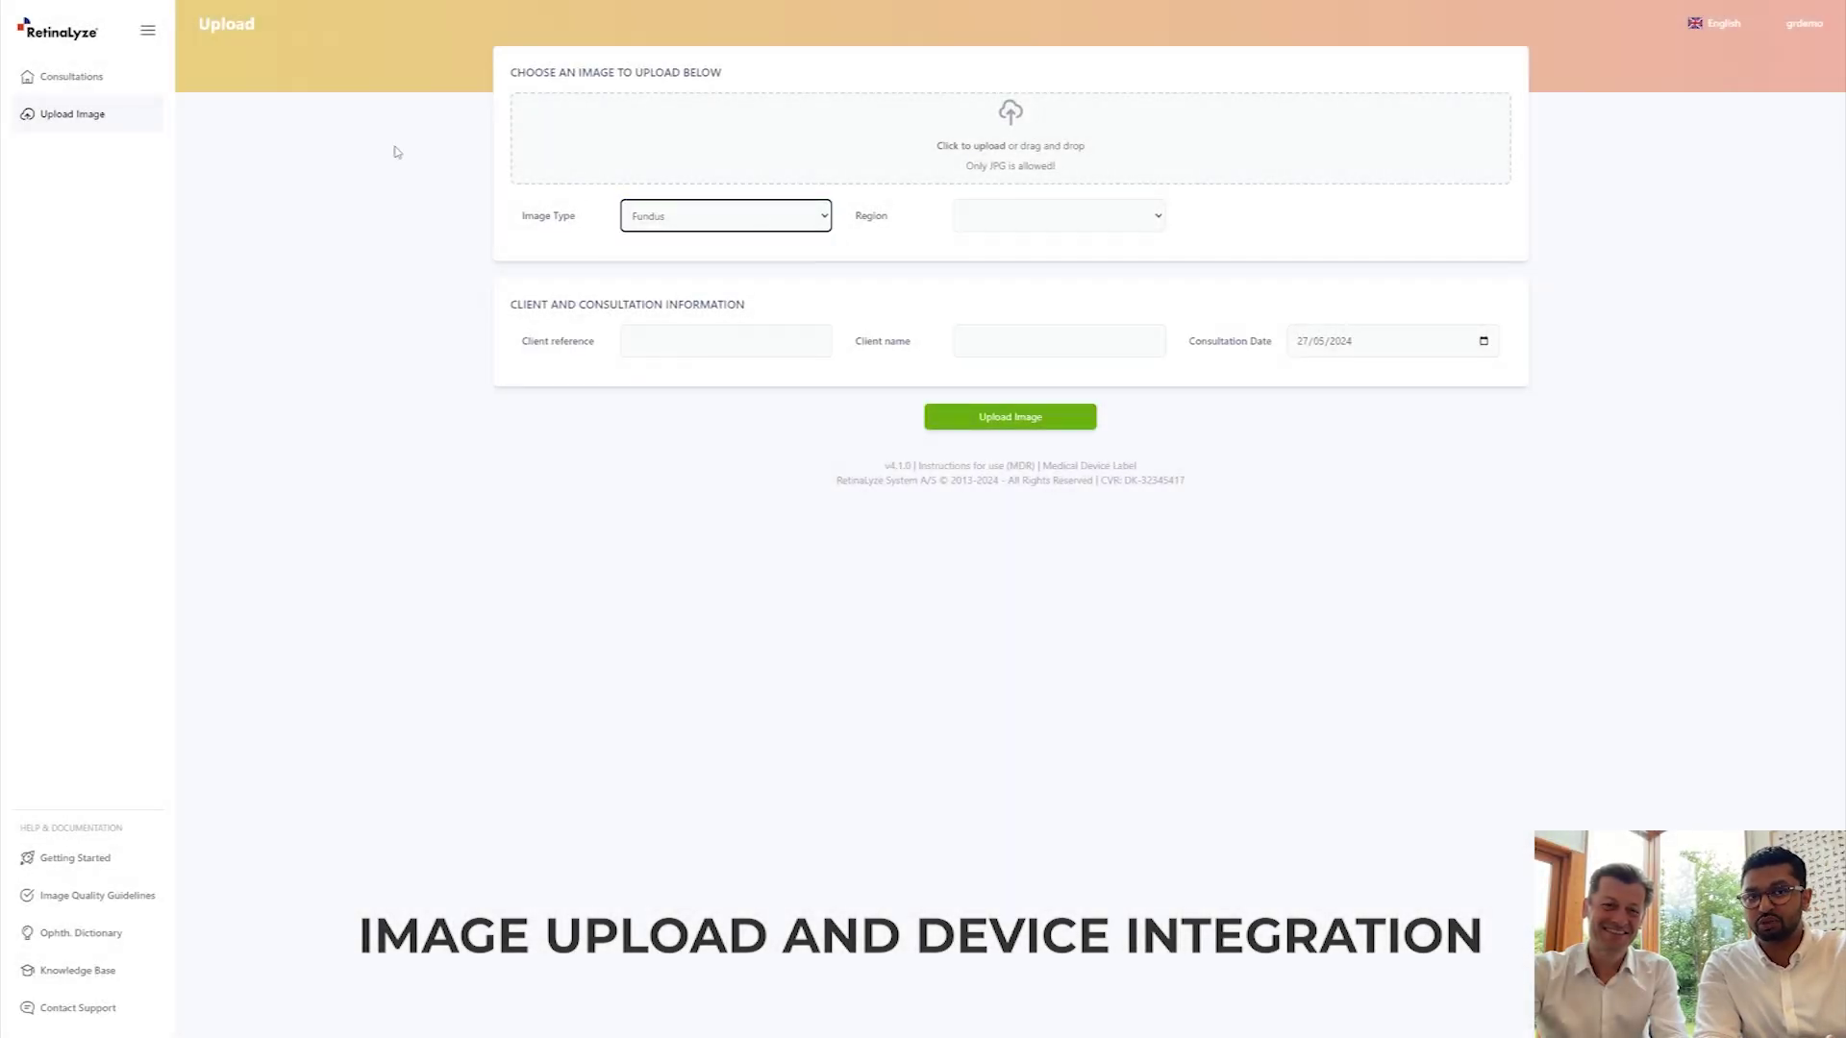
left_click(95, 83)
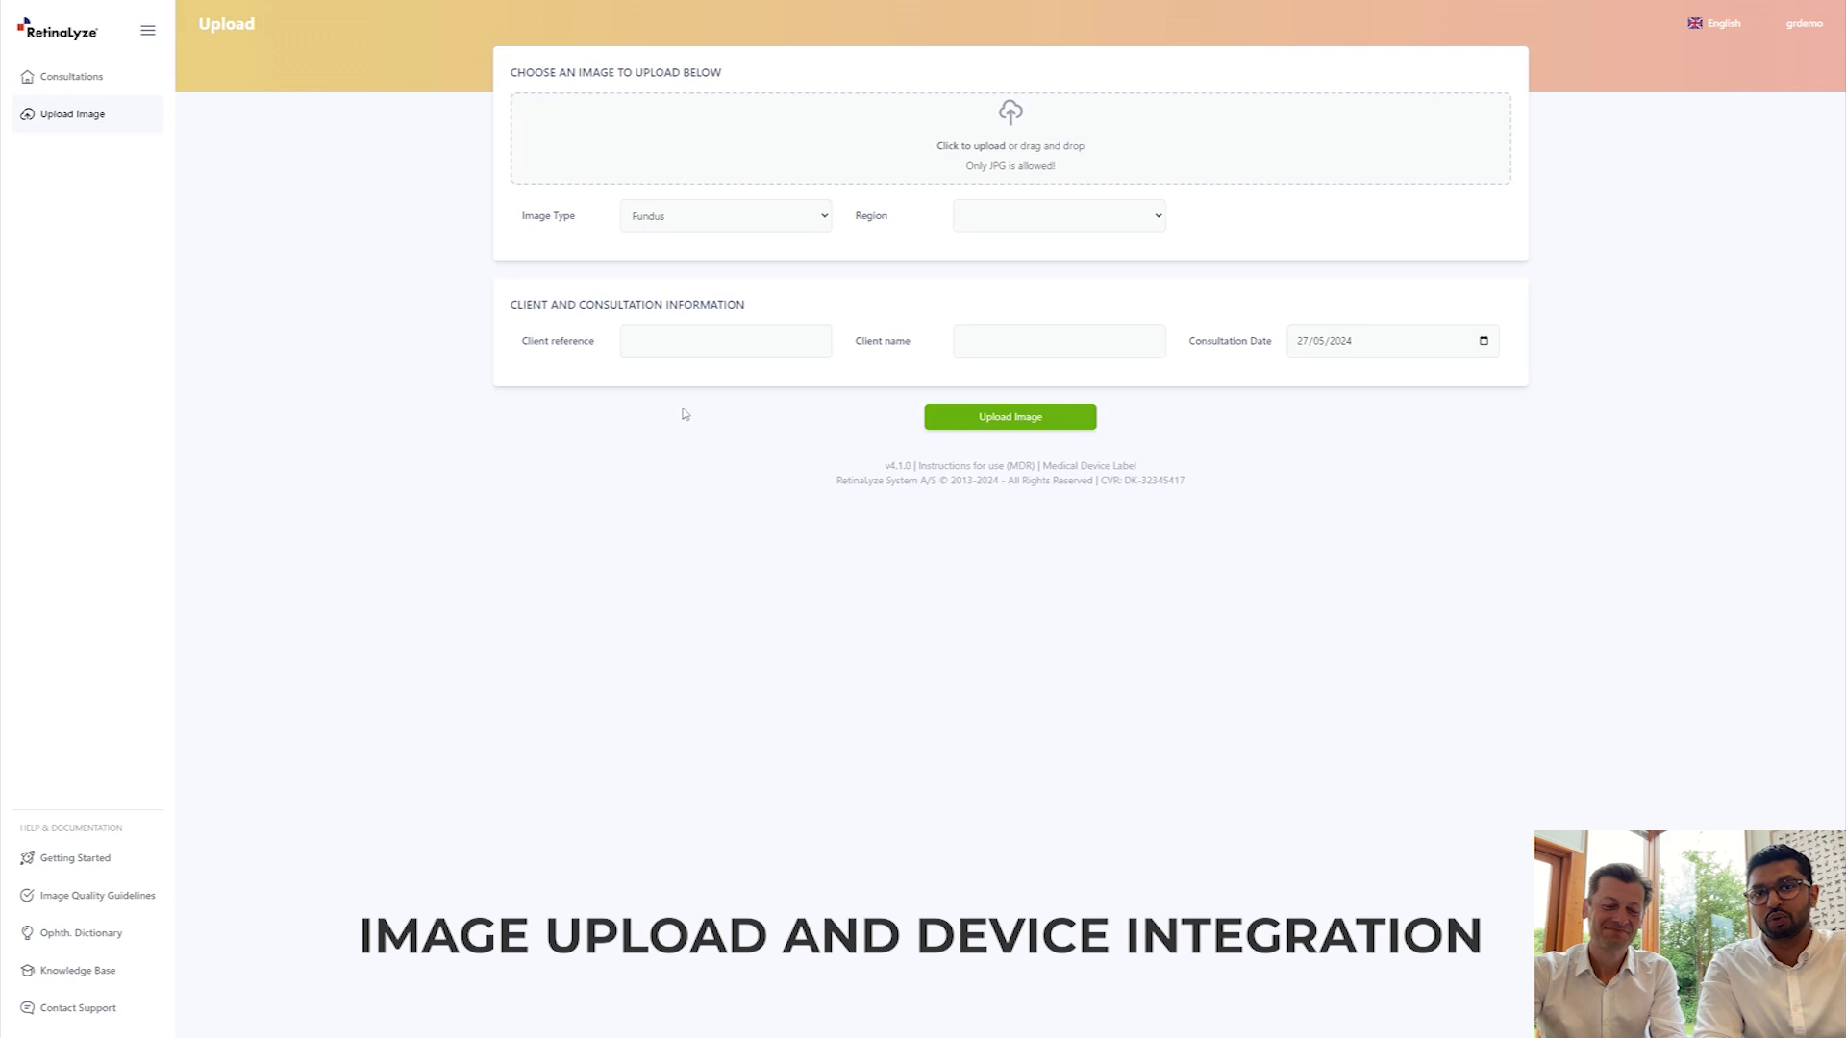
left_click(751, 220)
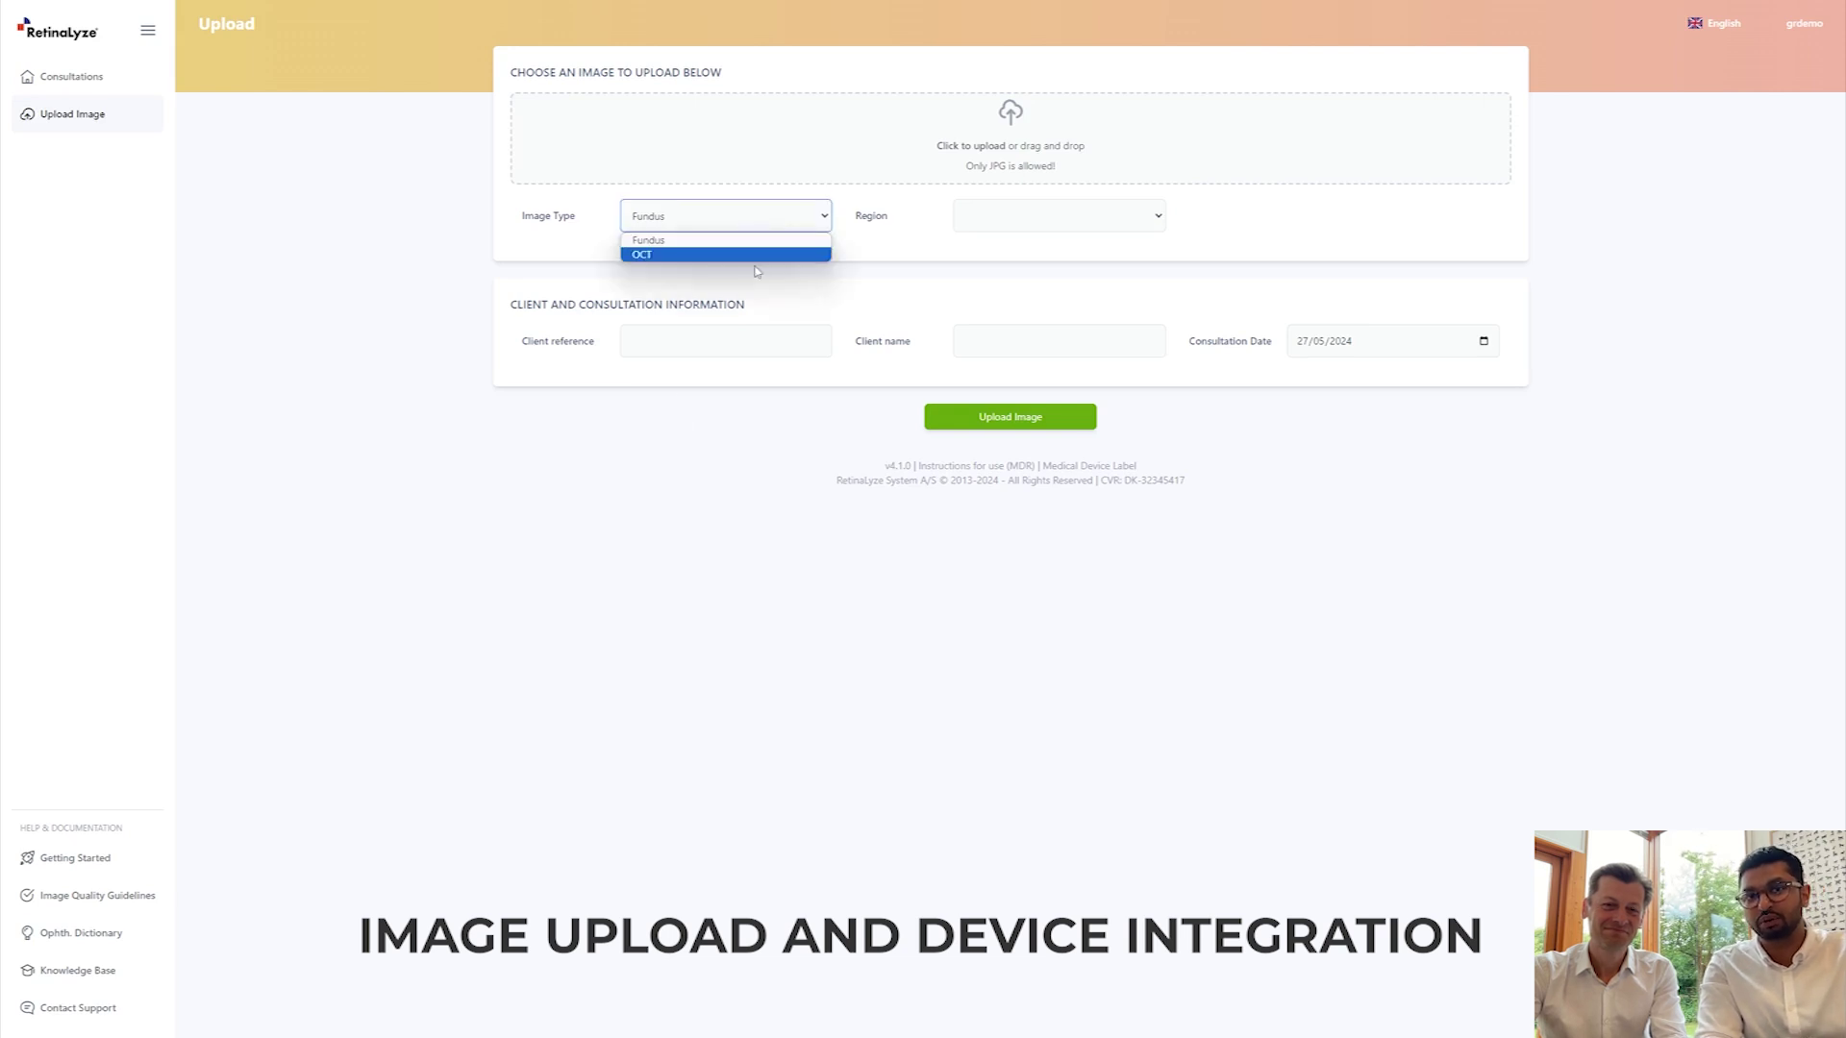
left_click(761, 221)
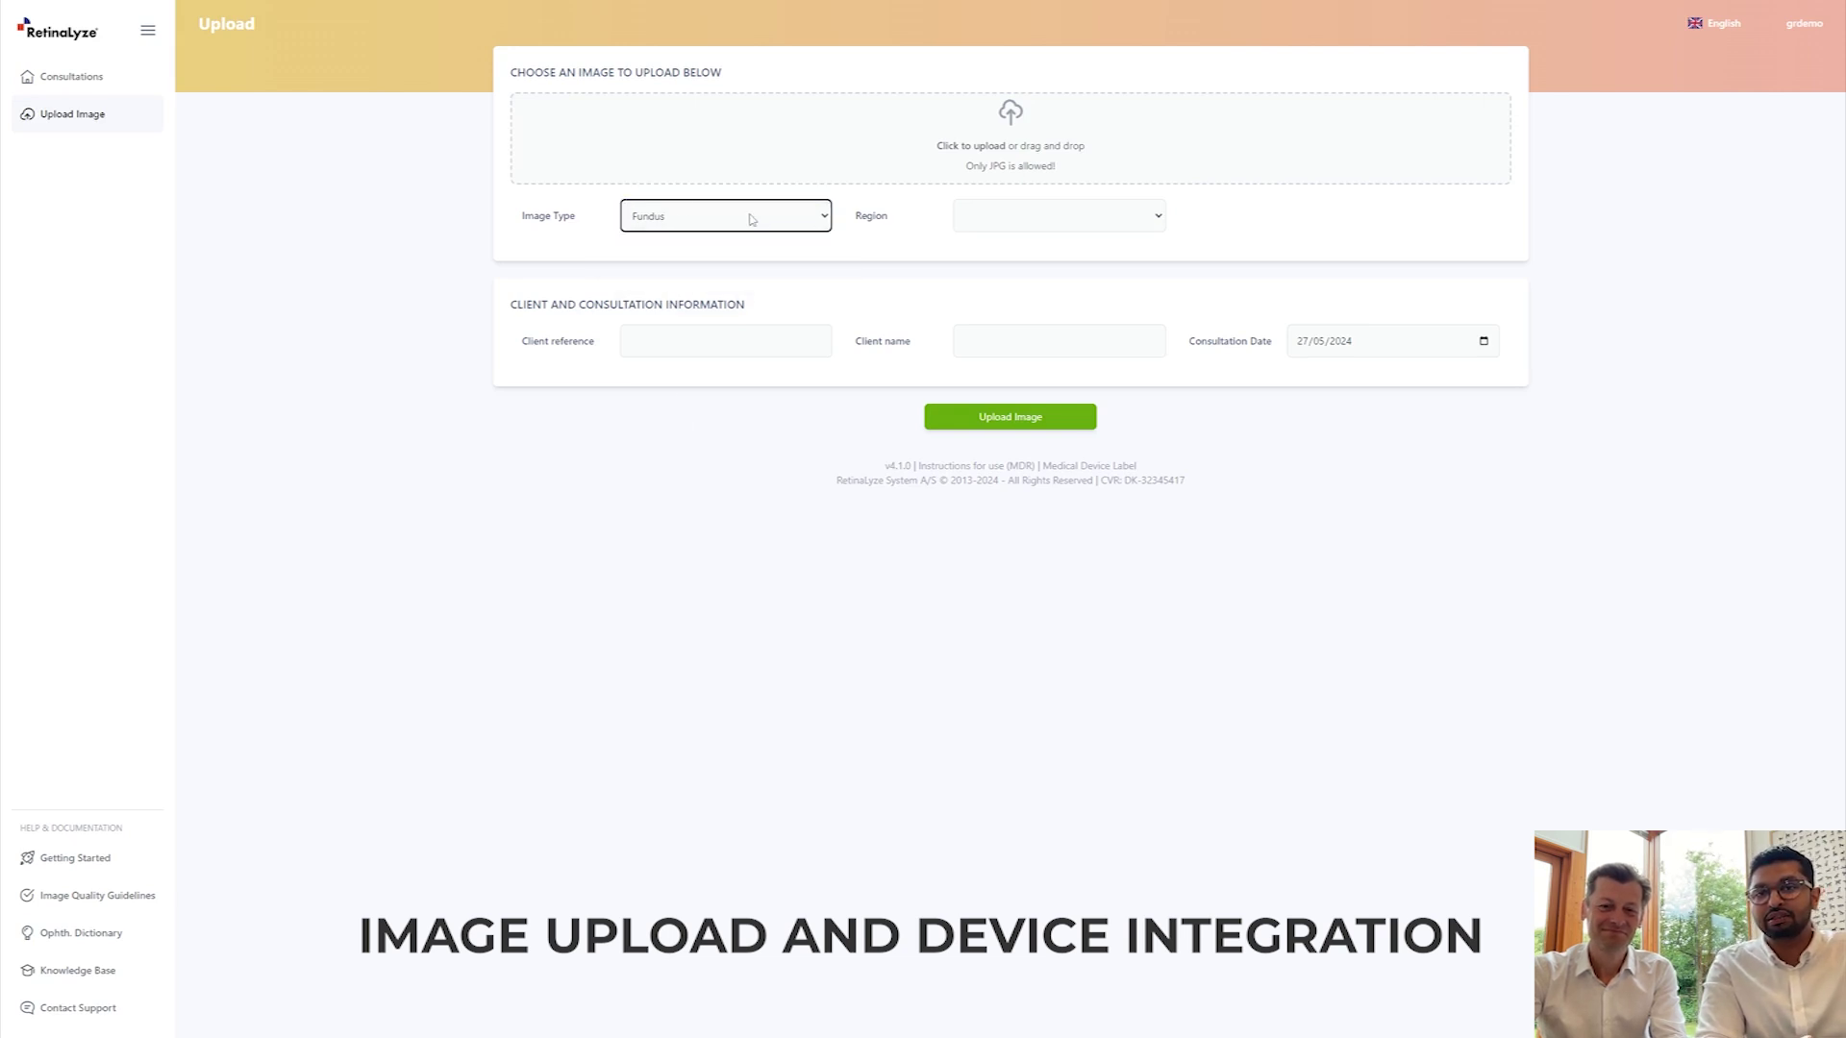
left_click(95, 79)
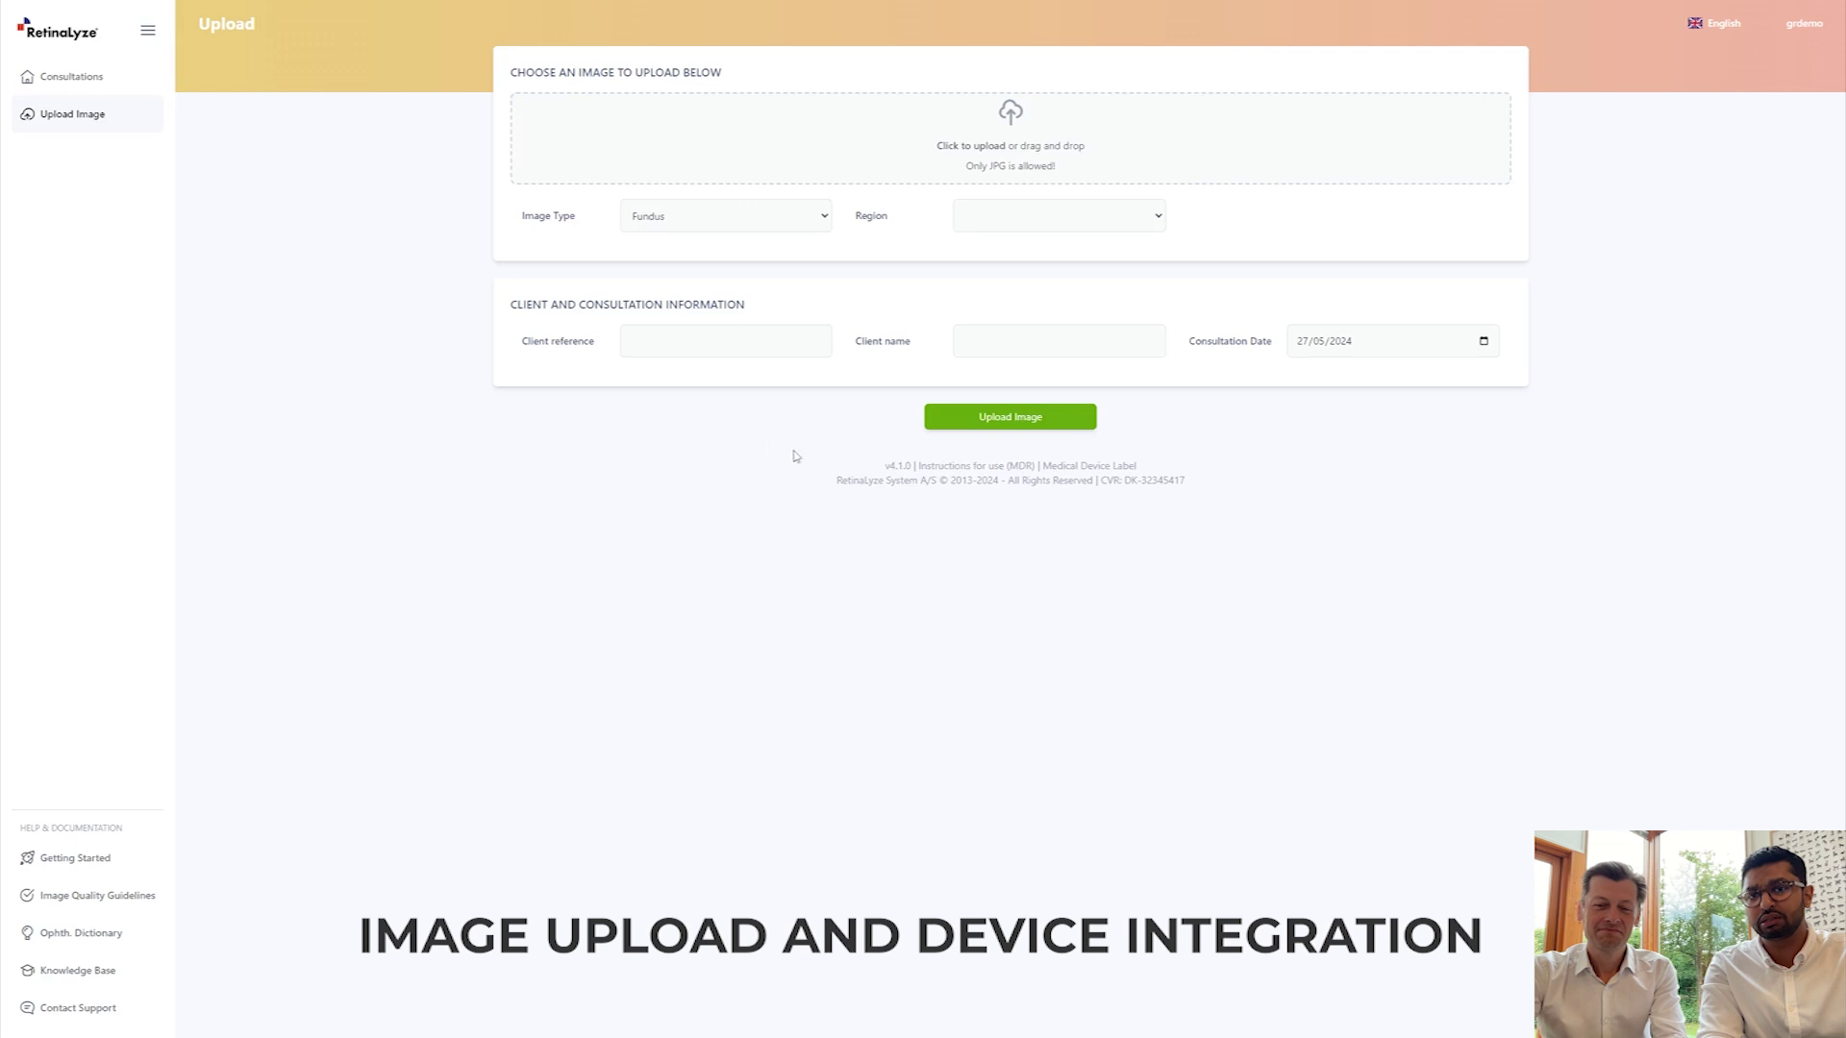
left_click(742, 233)
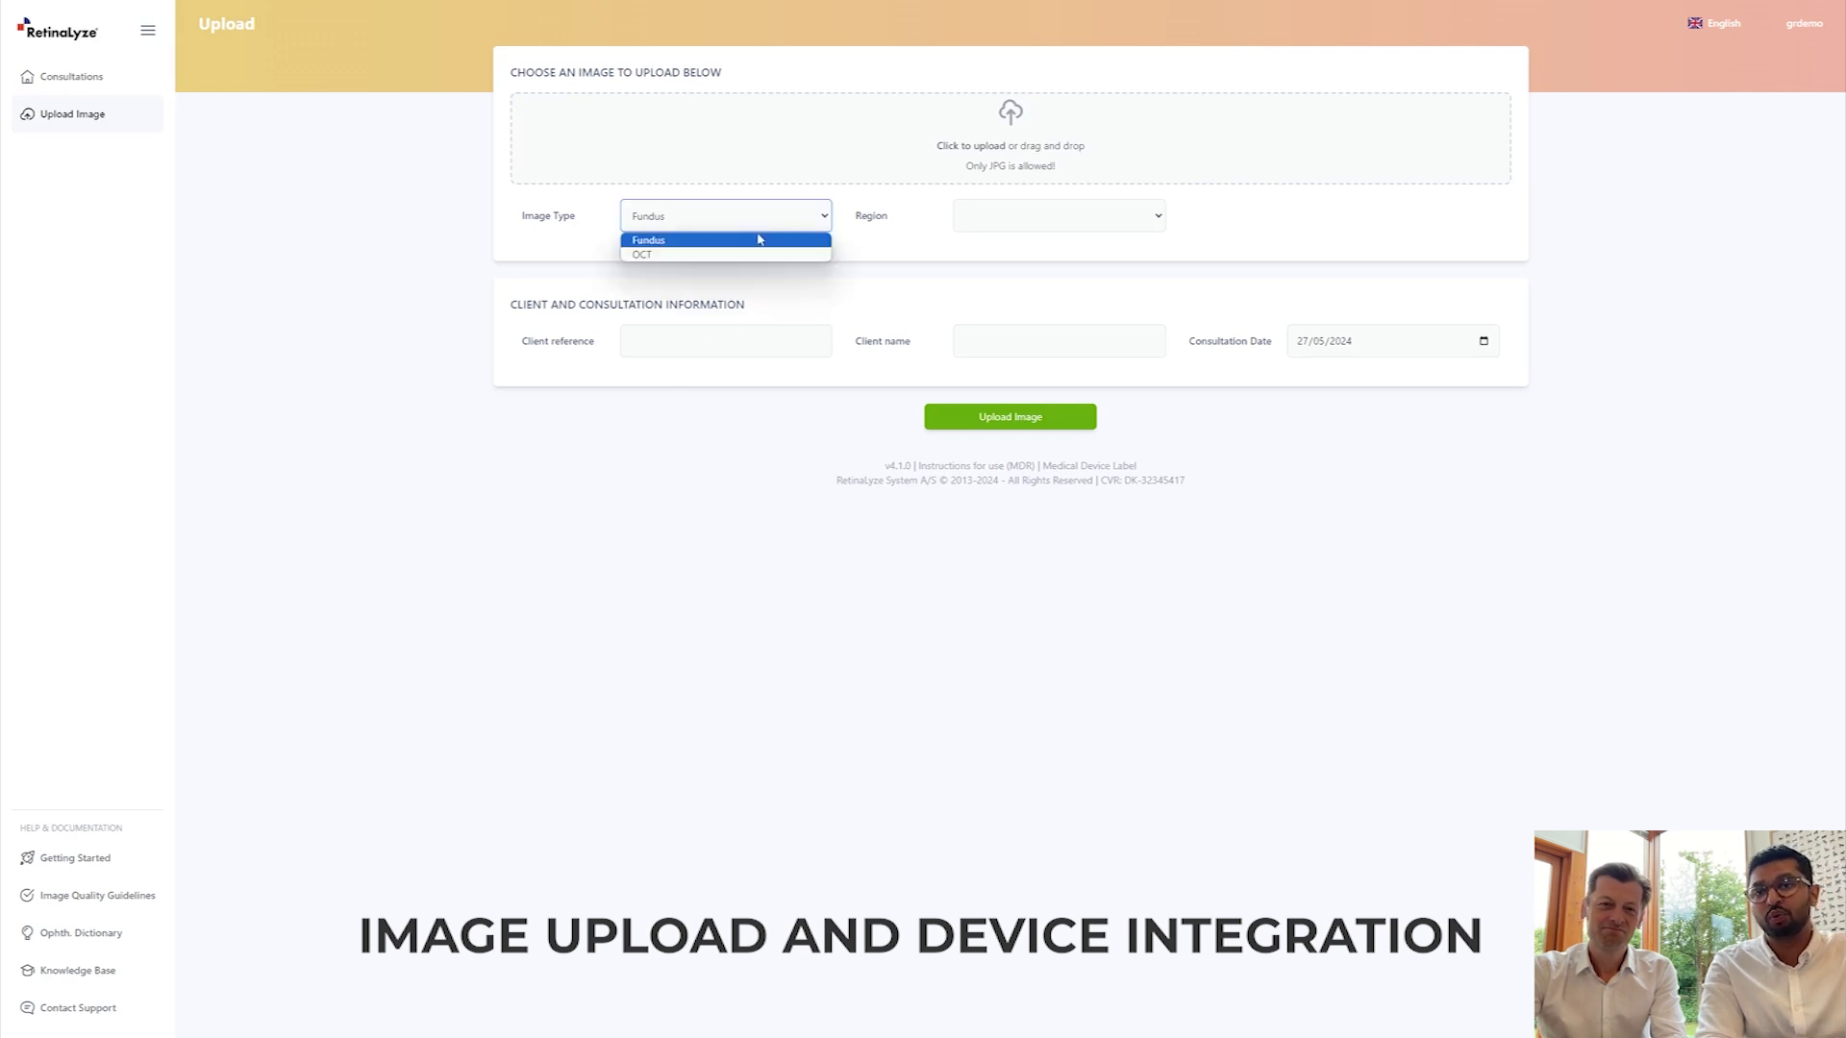
left_click(758, 240)
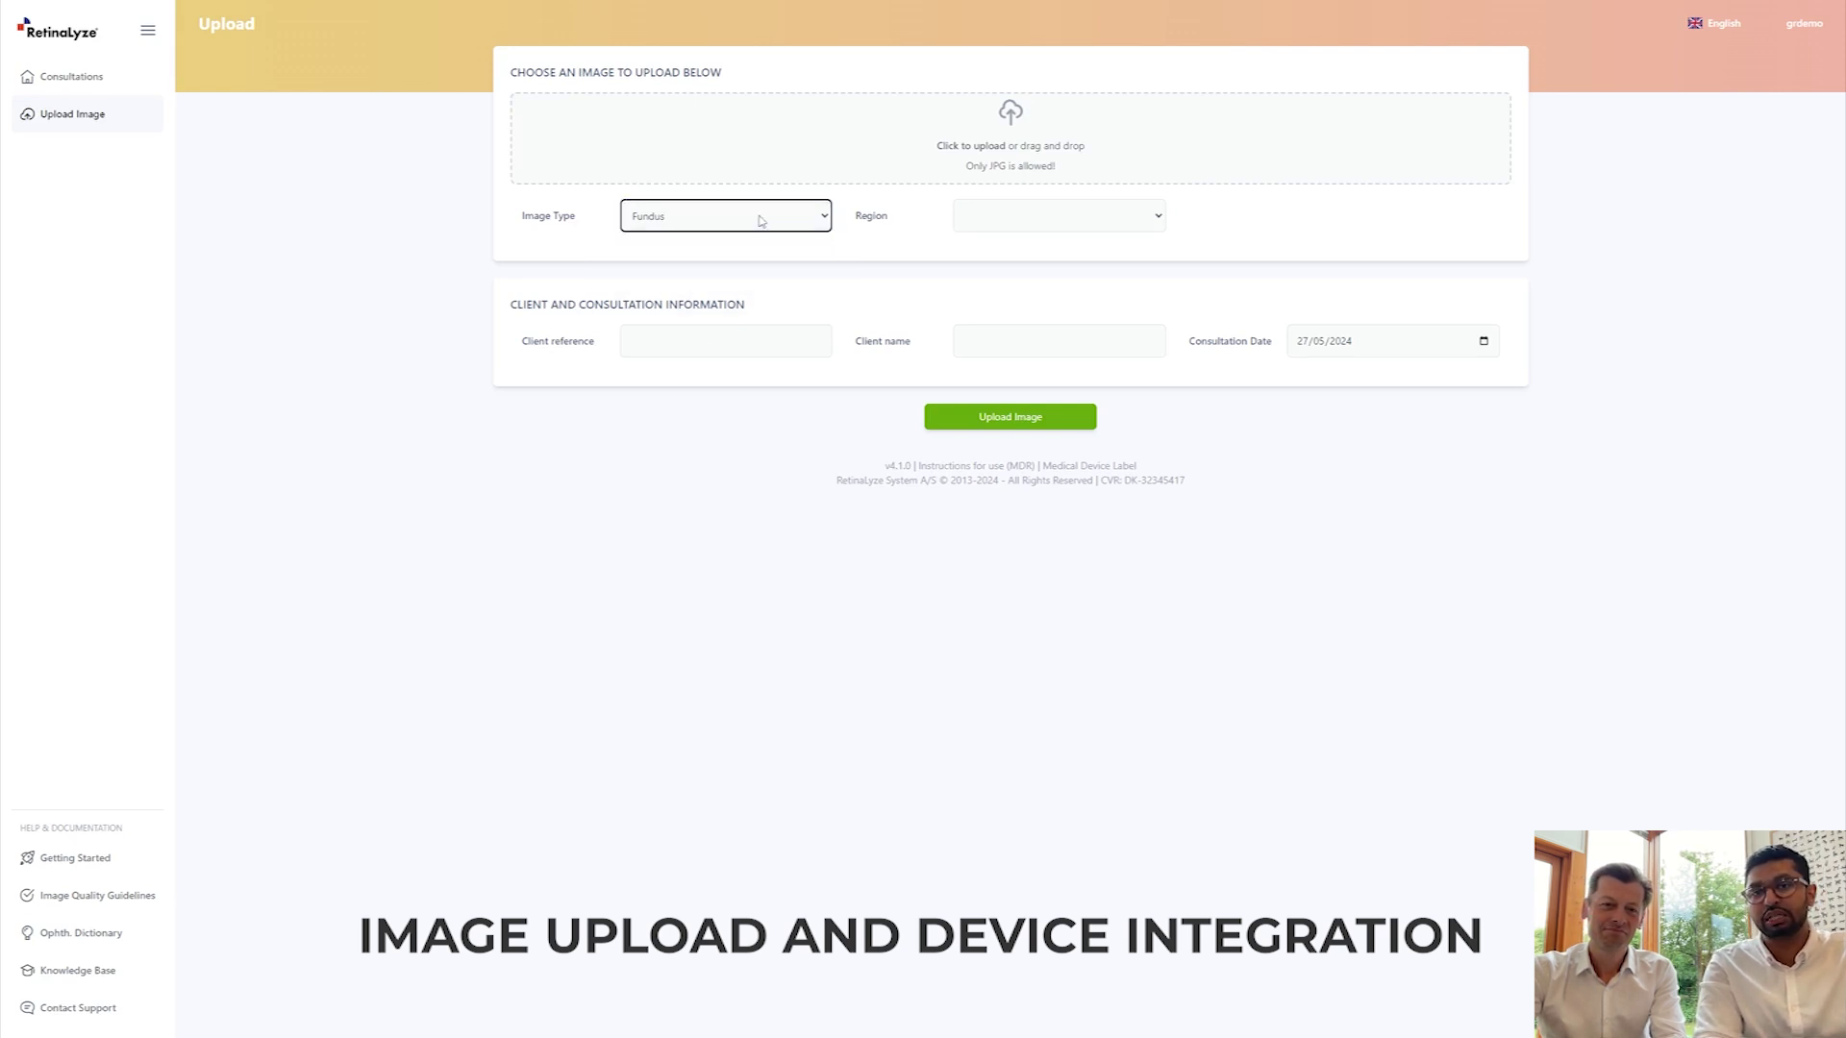
left_click(96, 81)
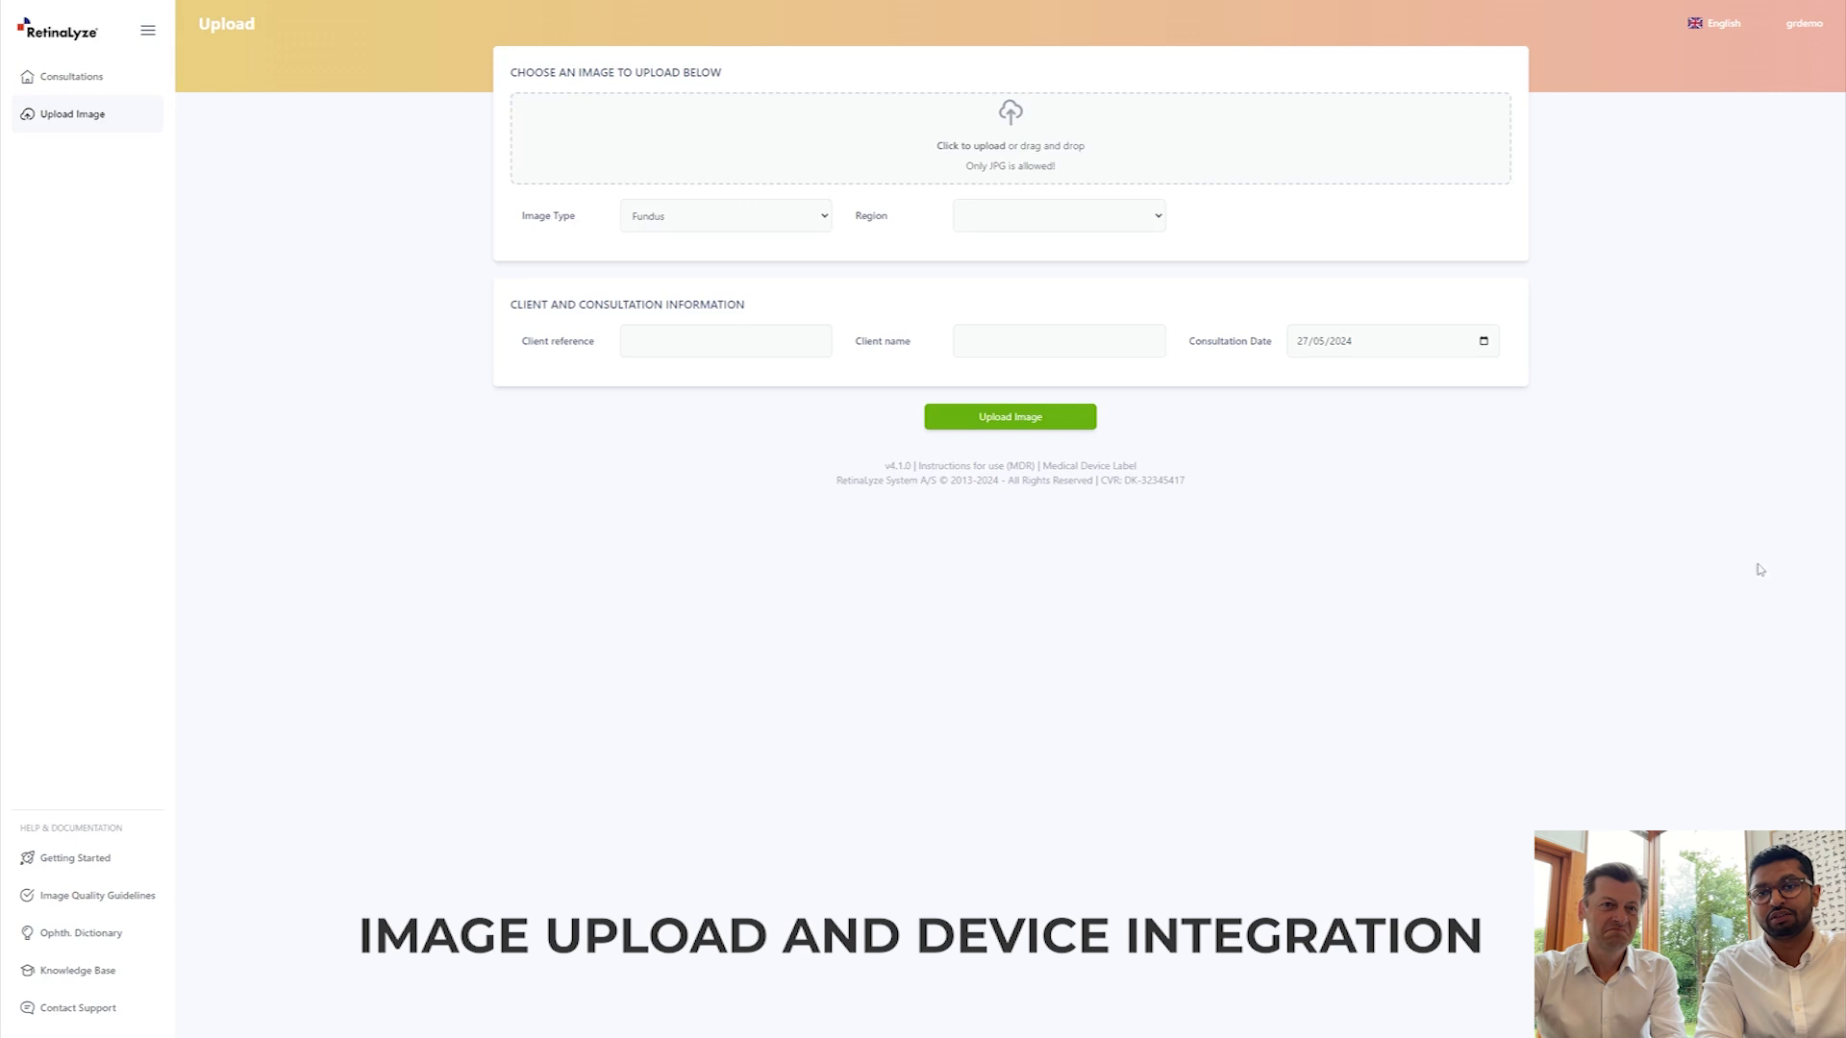
left_click(756, 221)
left_click(761, 221)
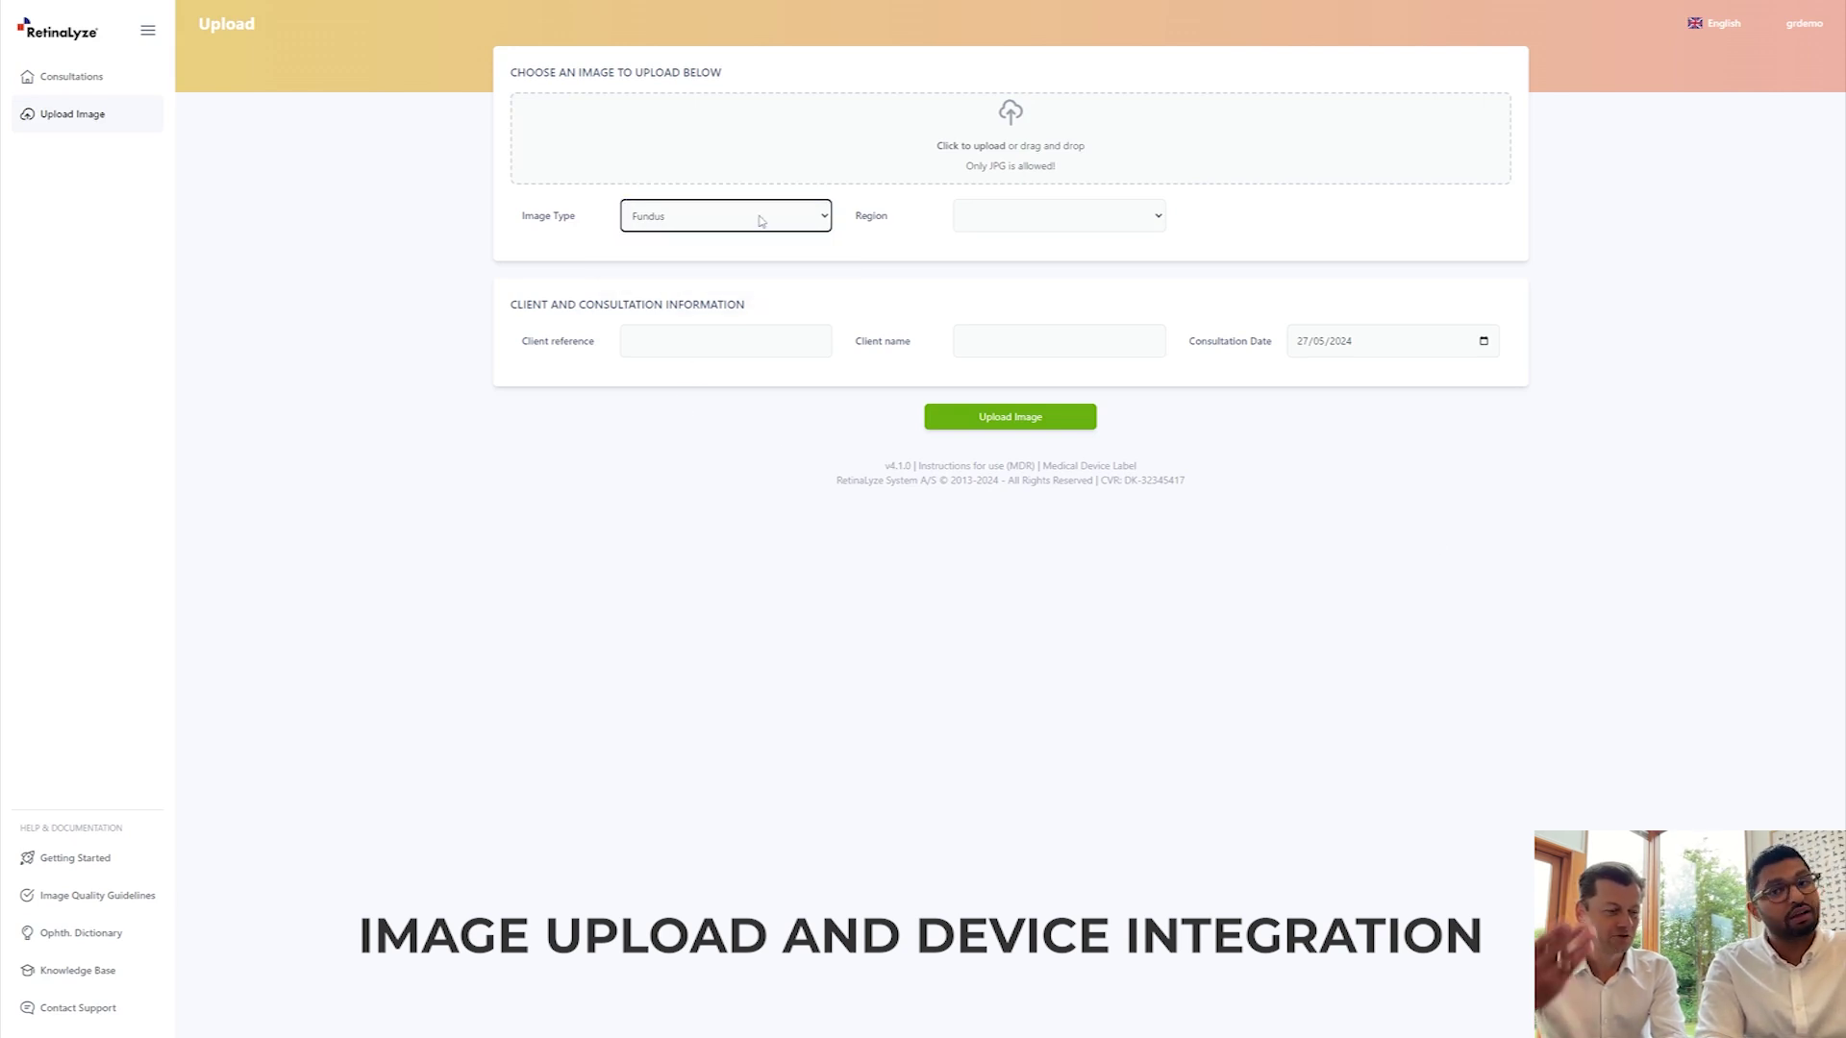
left_click(94, 81)
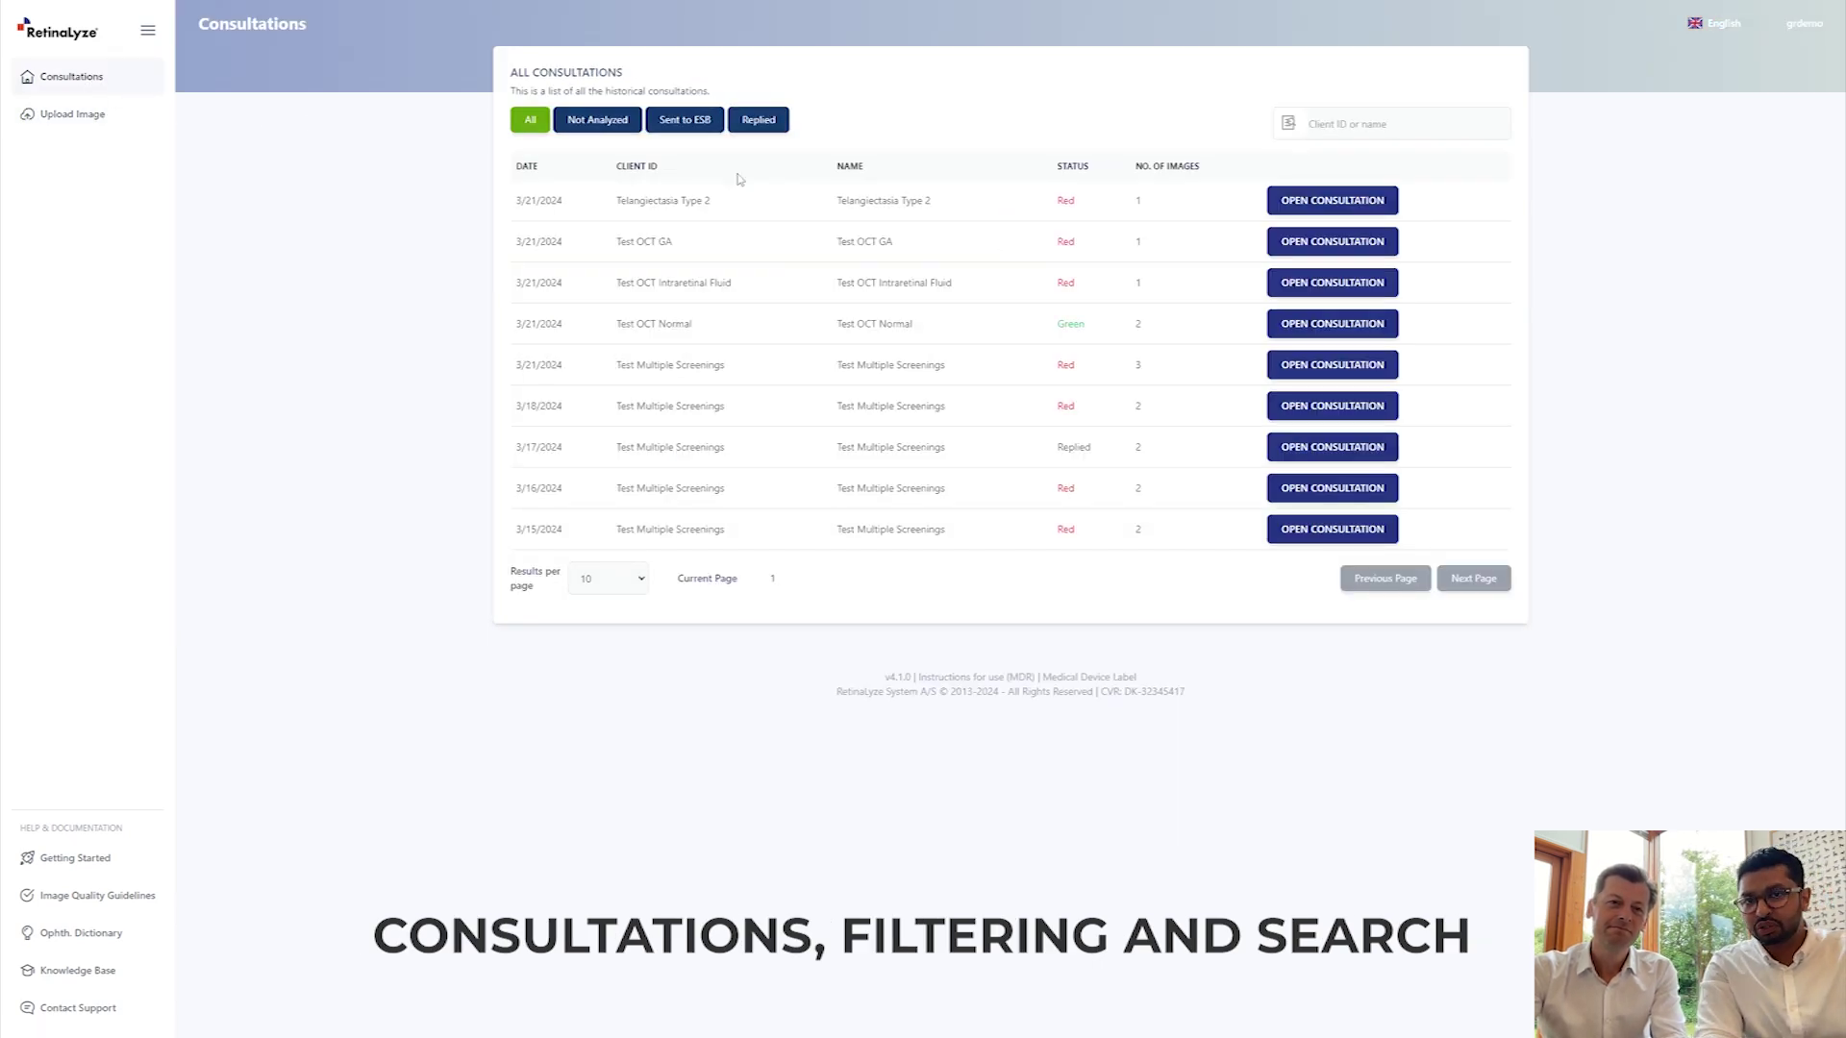
Filter consultations by Not Analyzed, Sent to ESB and Replied, then back to All, twice.
left_click(597, 123)
left_click(688, 128)
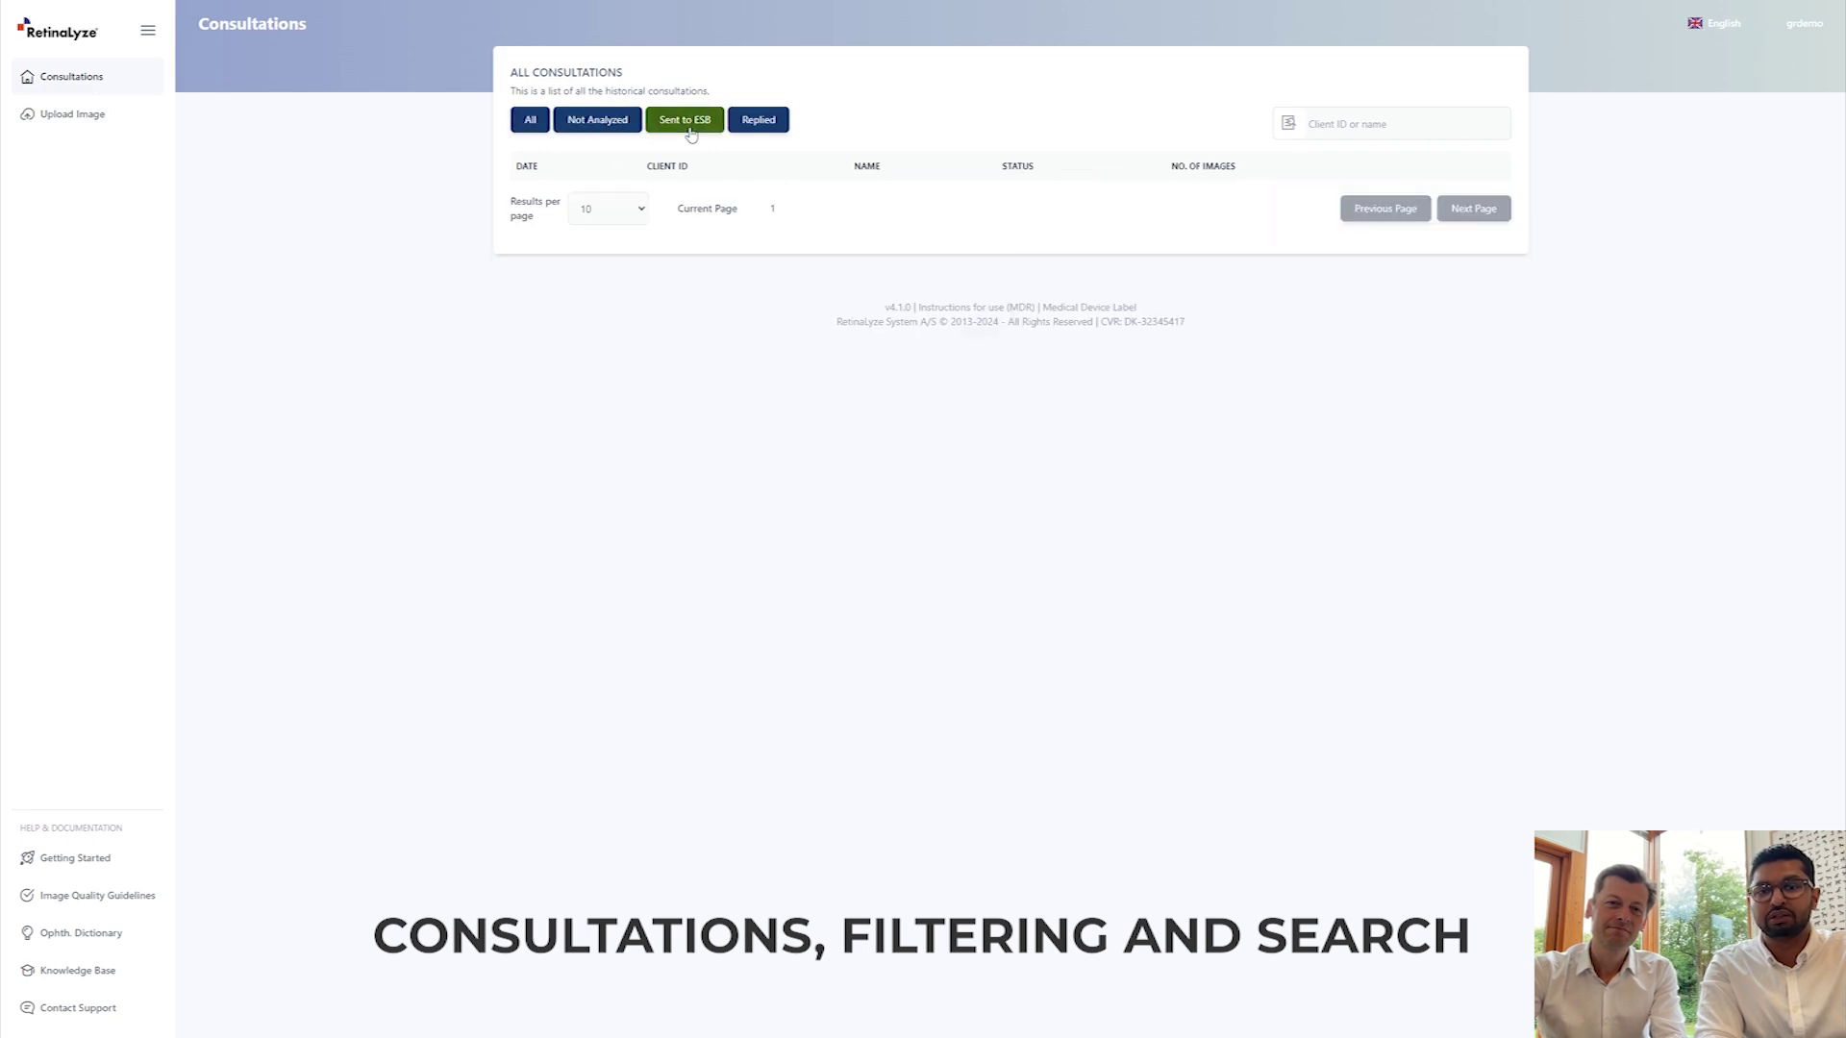
left_click(759, 123)
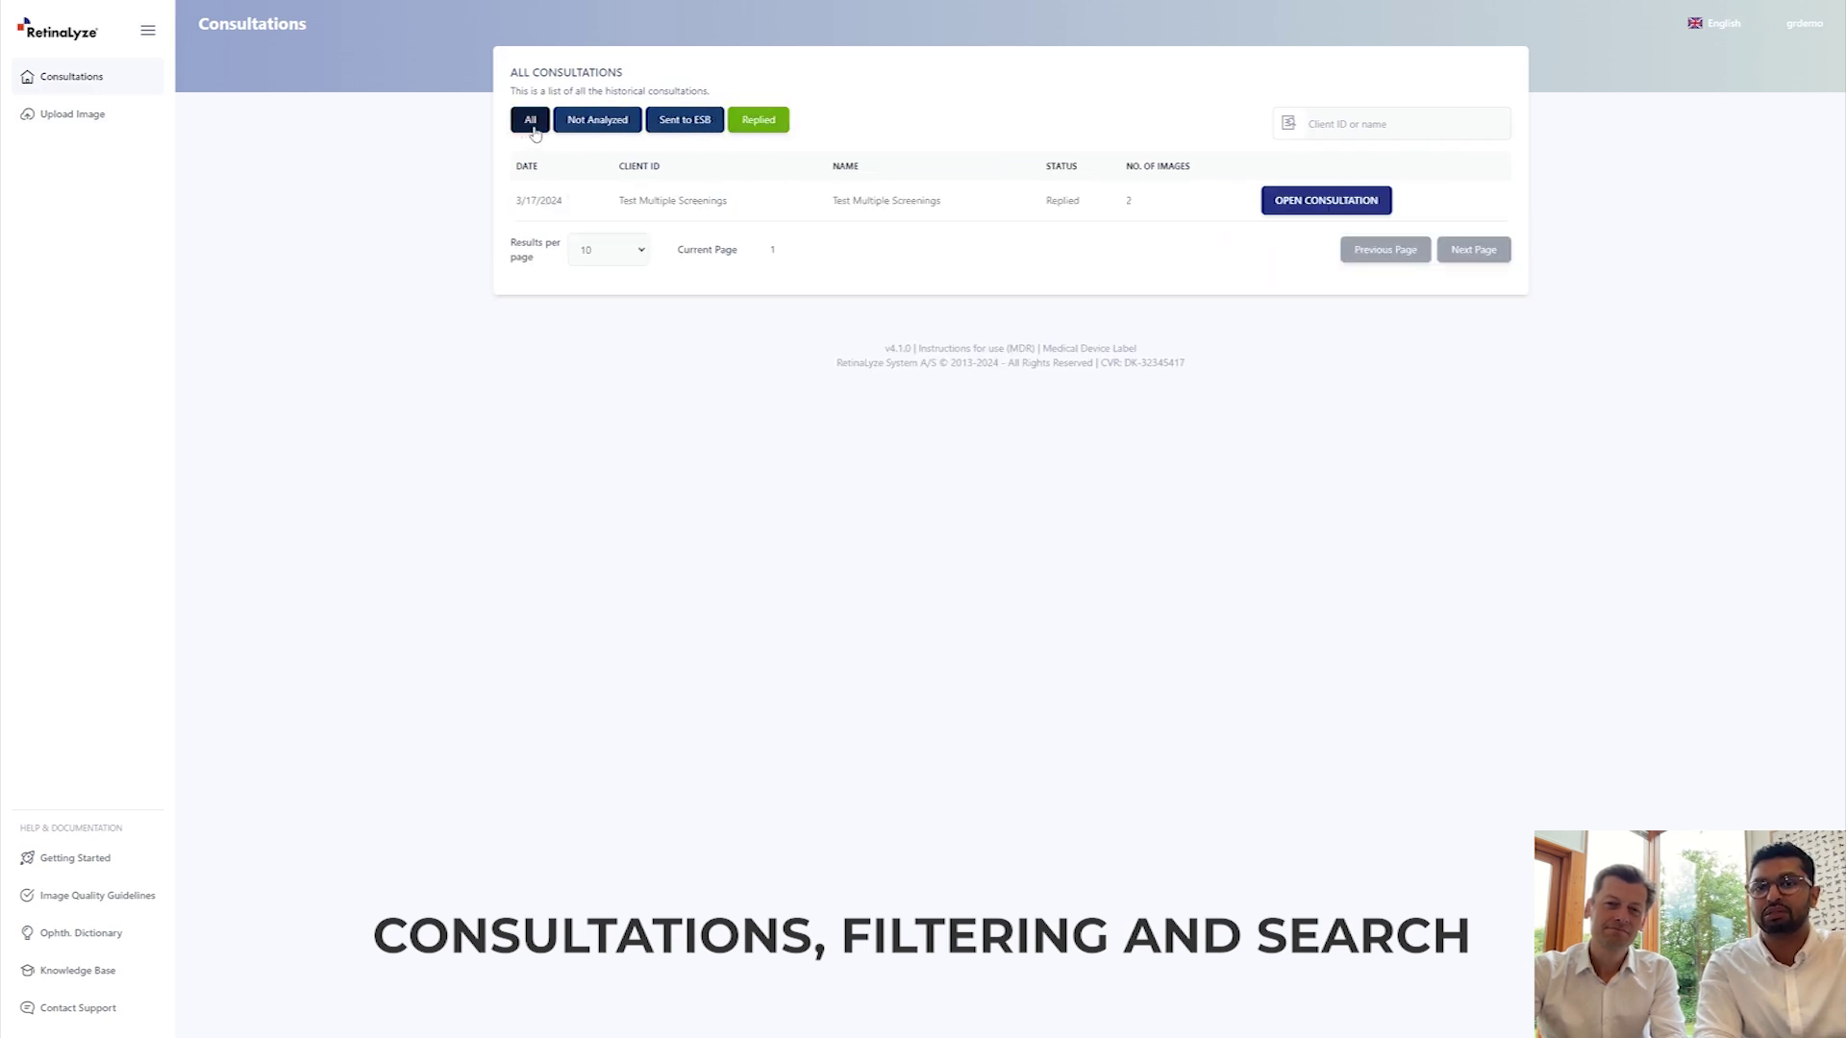
left_click(532, 123)
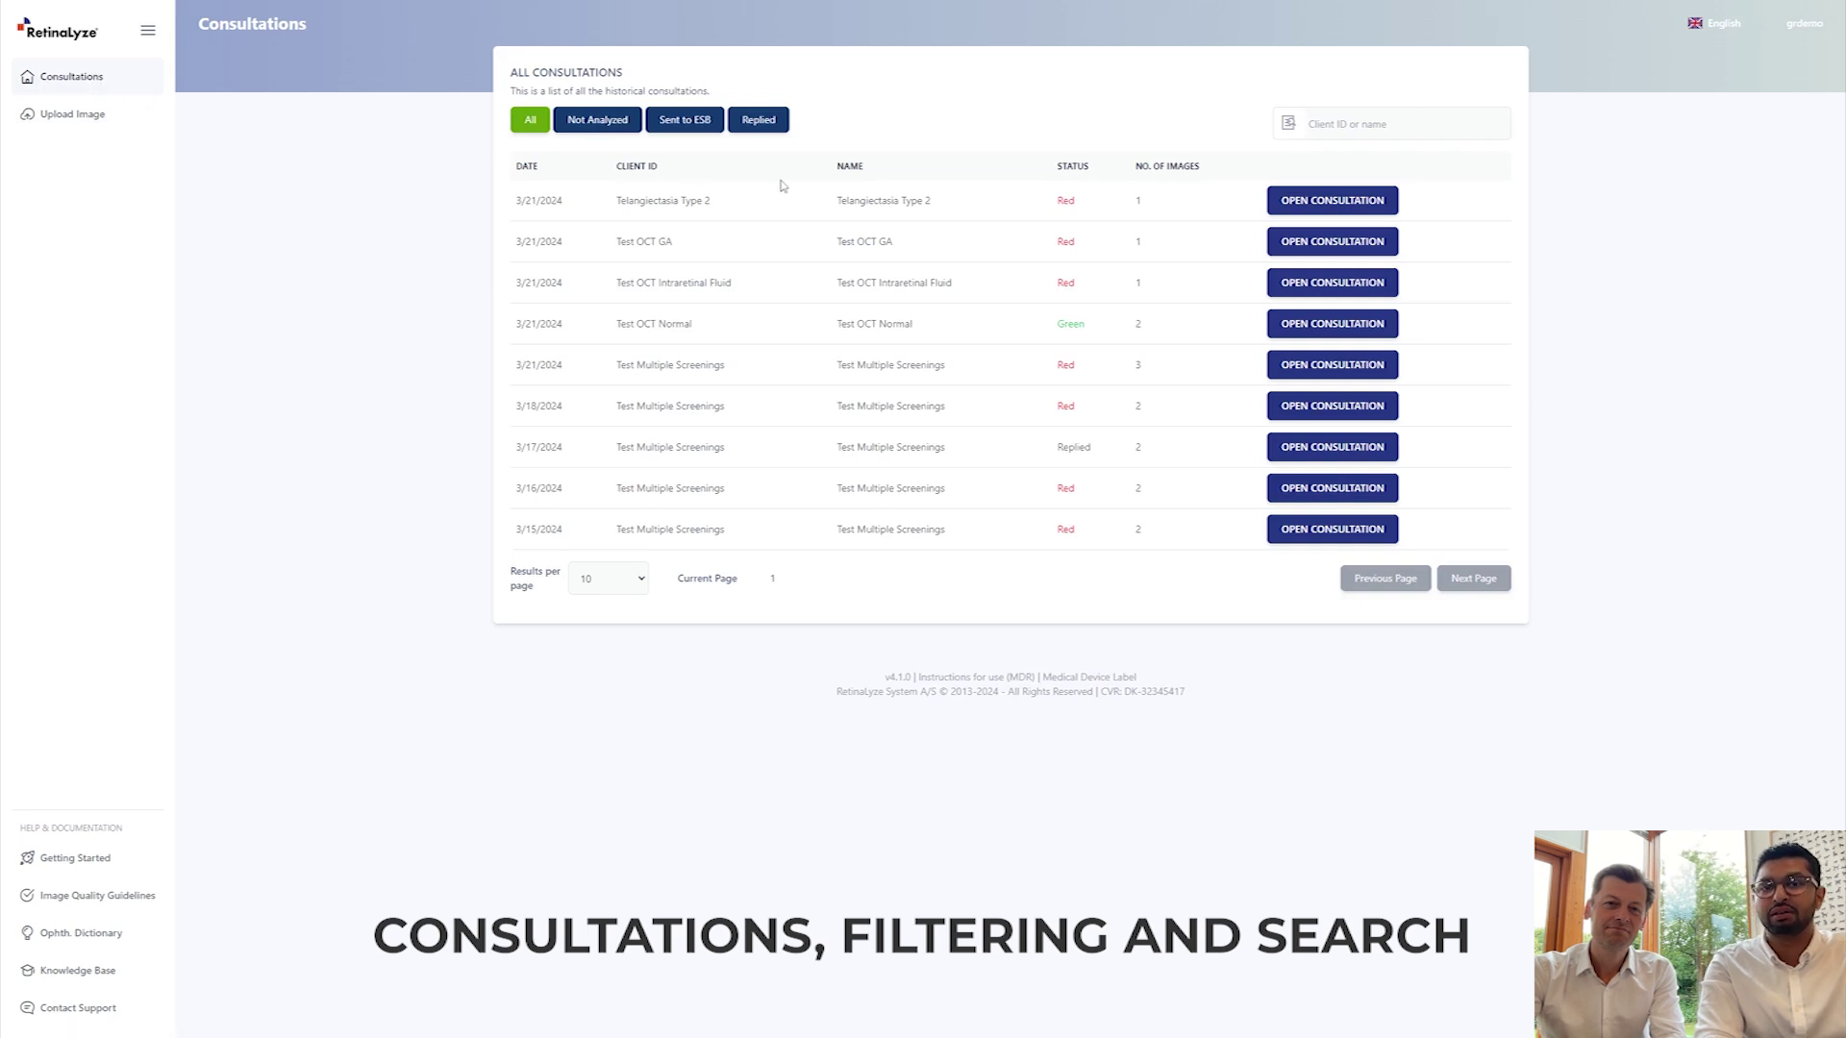
left_click(607, 122)
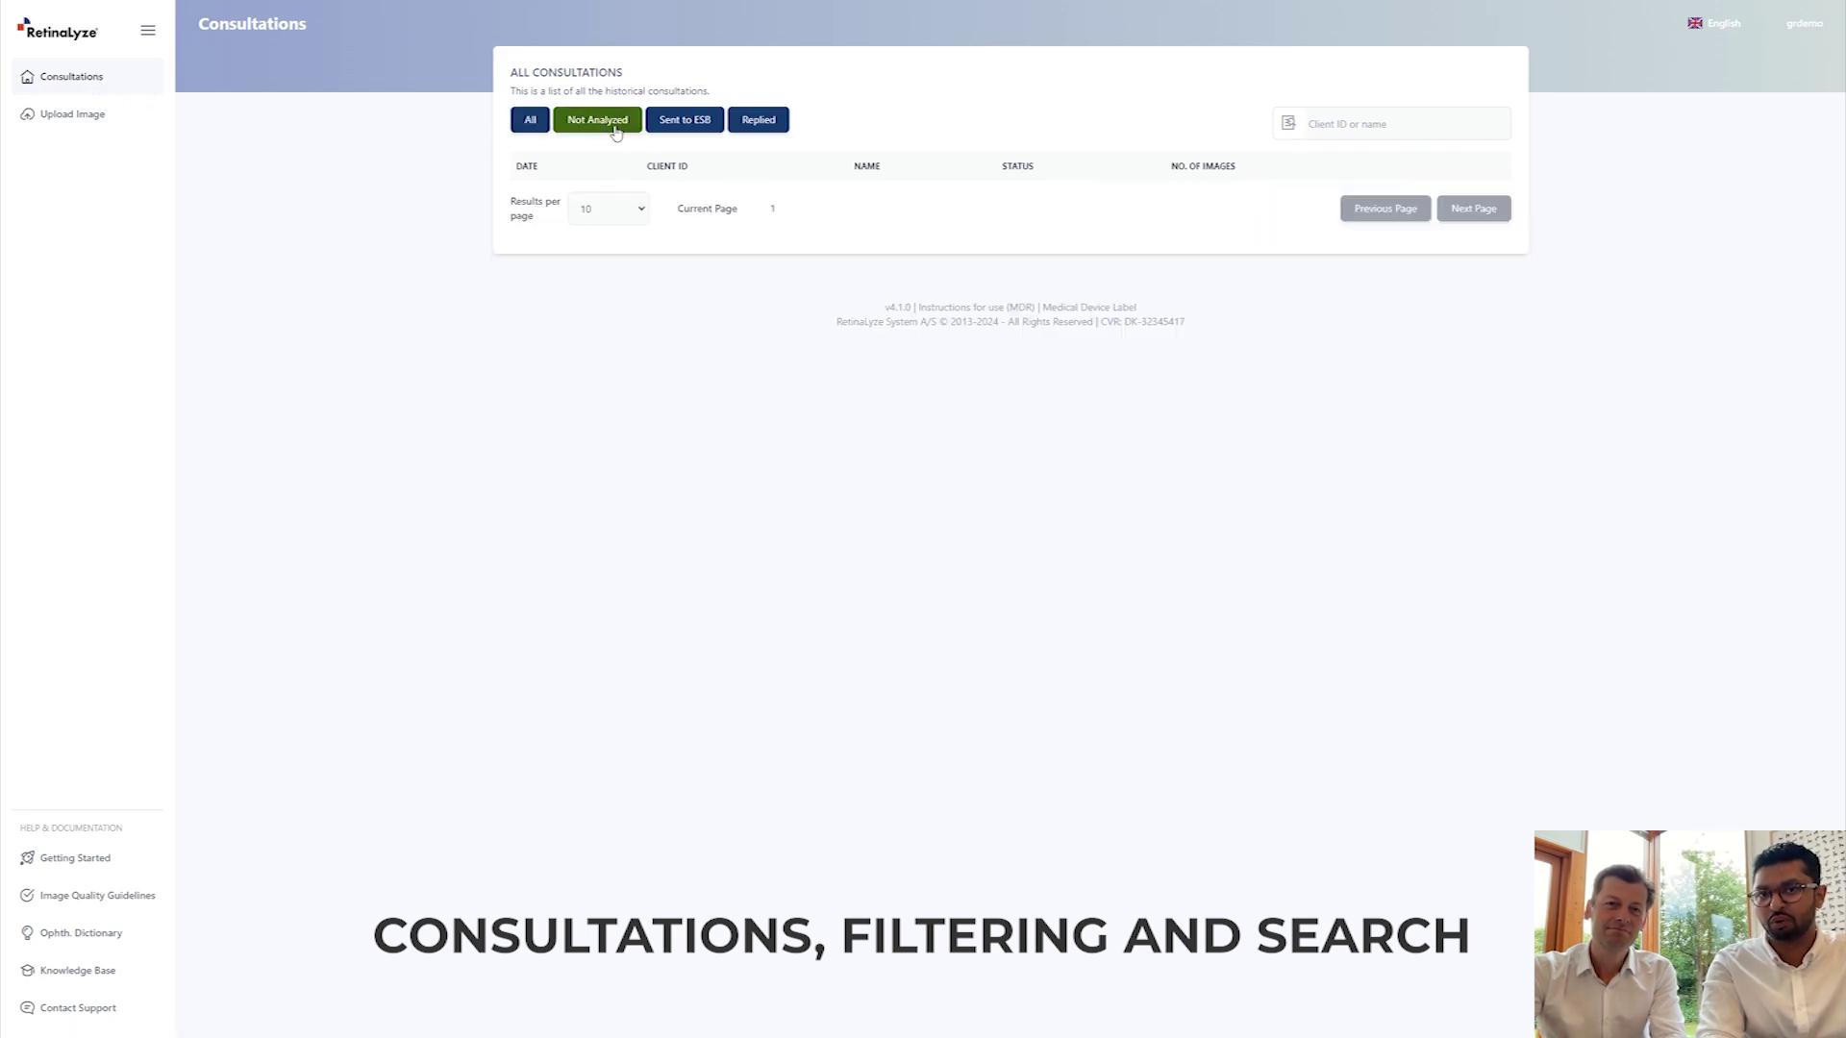
left_click(690, 128)
left_click(761, 129)
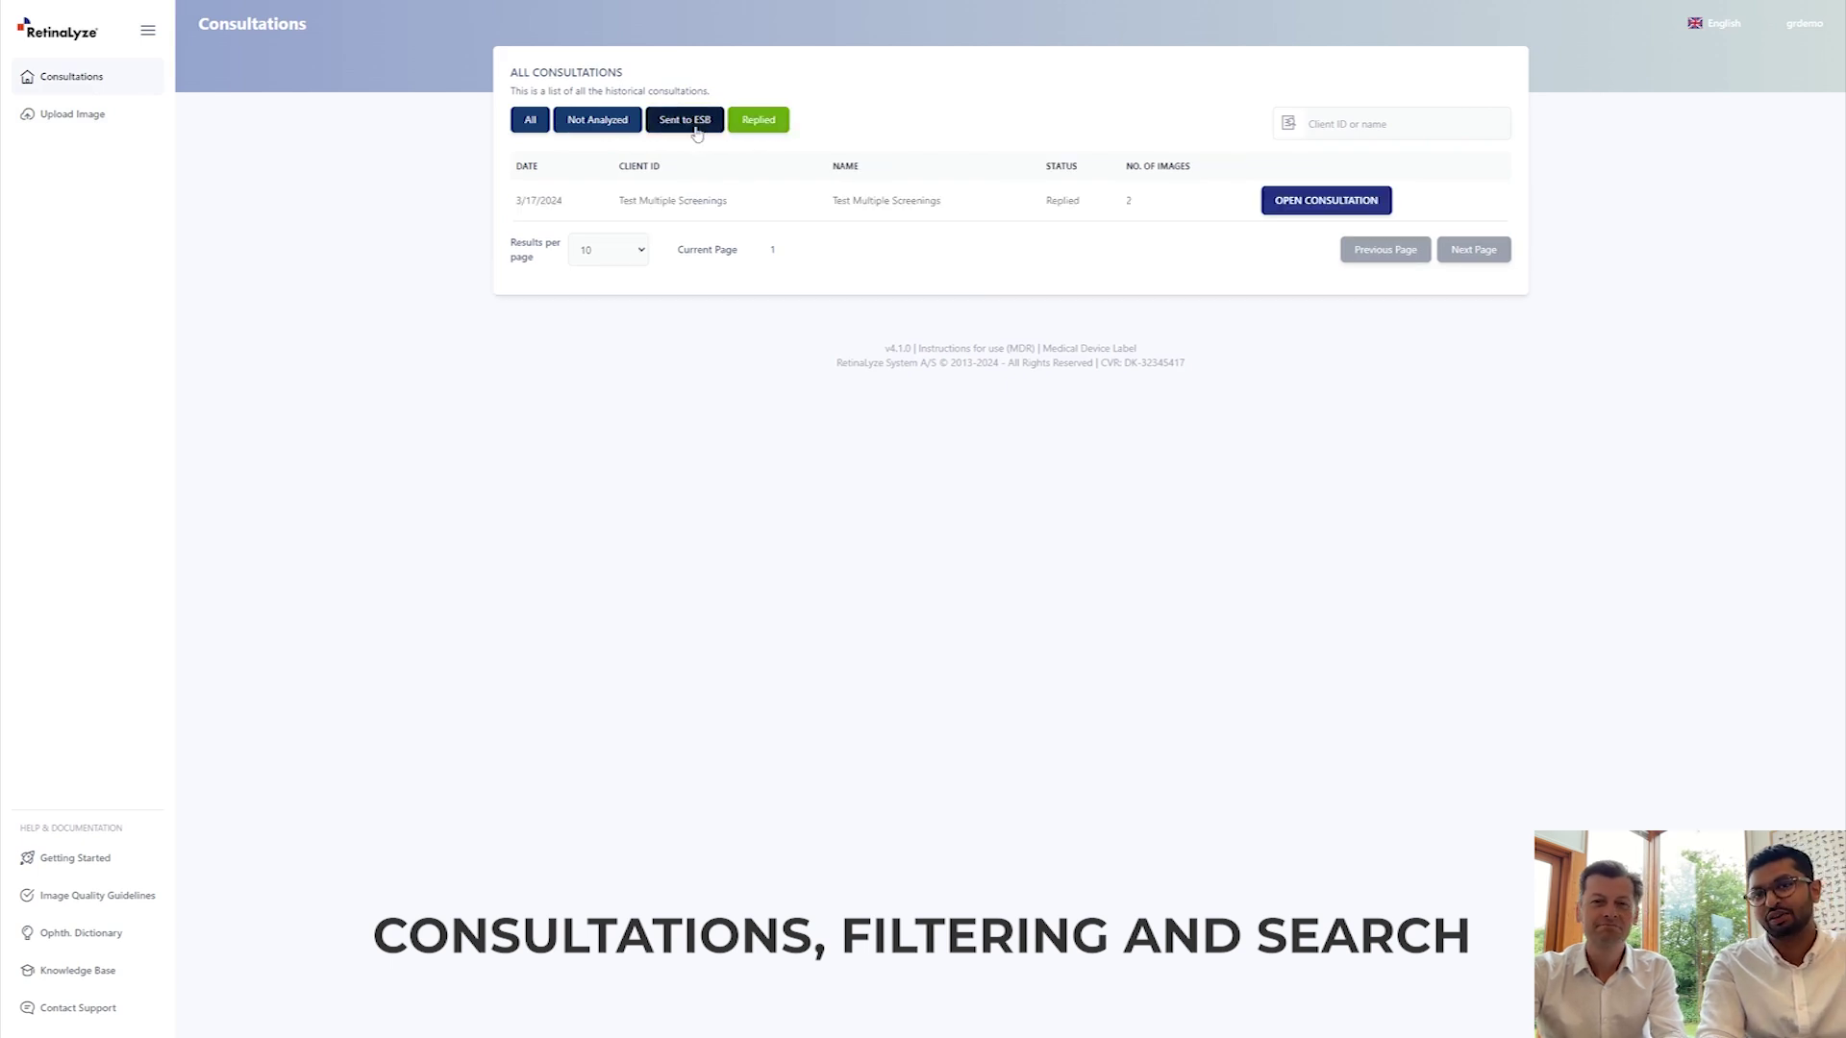
left_click(531, 121)
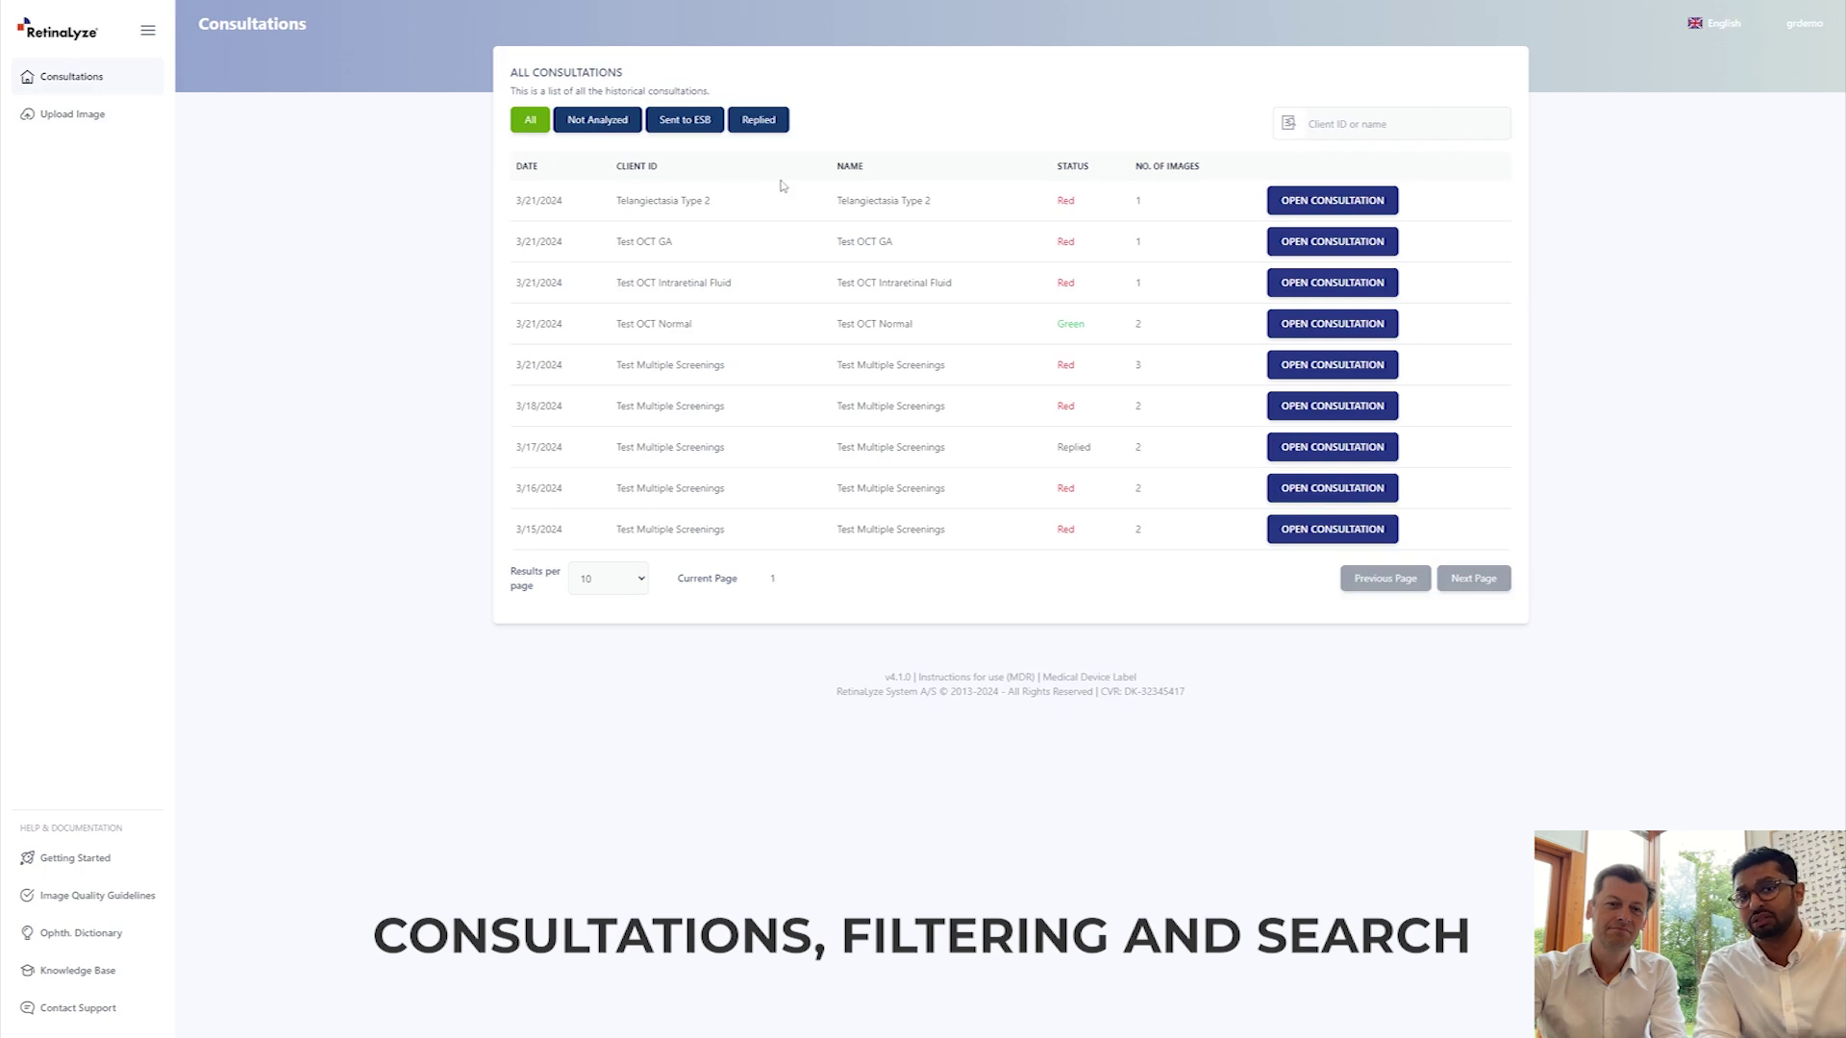
Cycle through the status filters once more and reload the full consultations list.
left_click(615, 131)
left_click(689, 133)
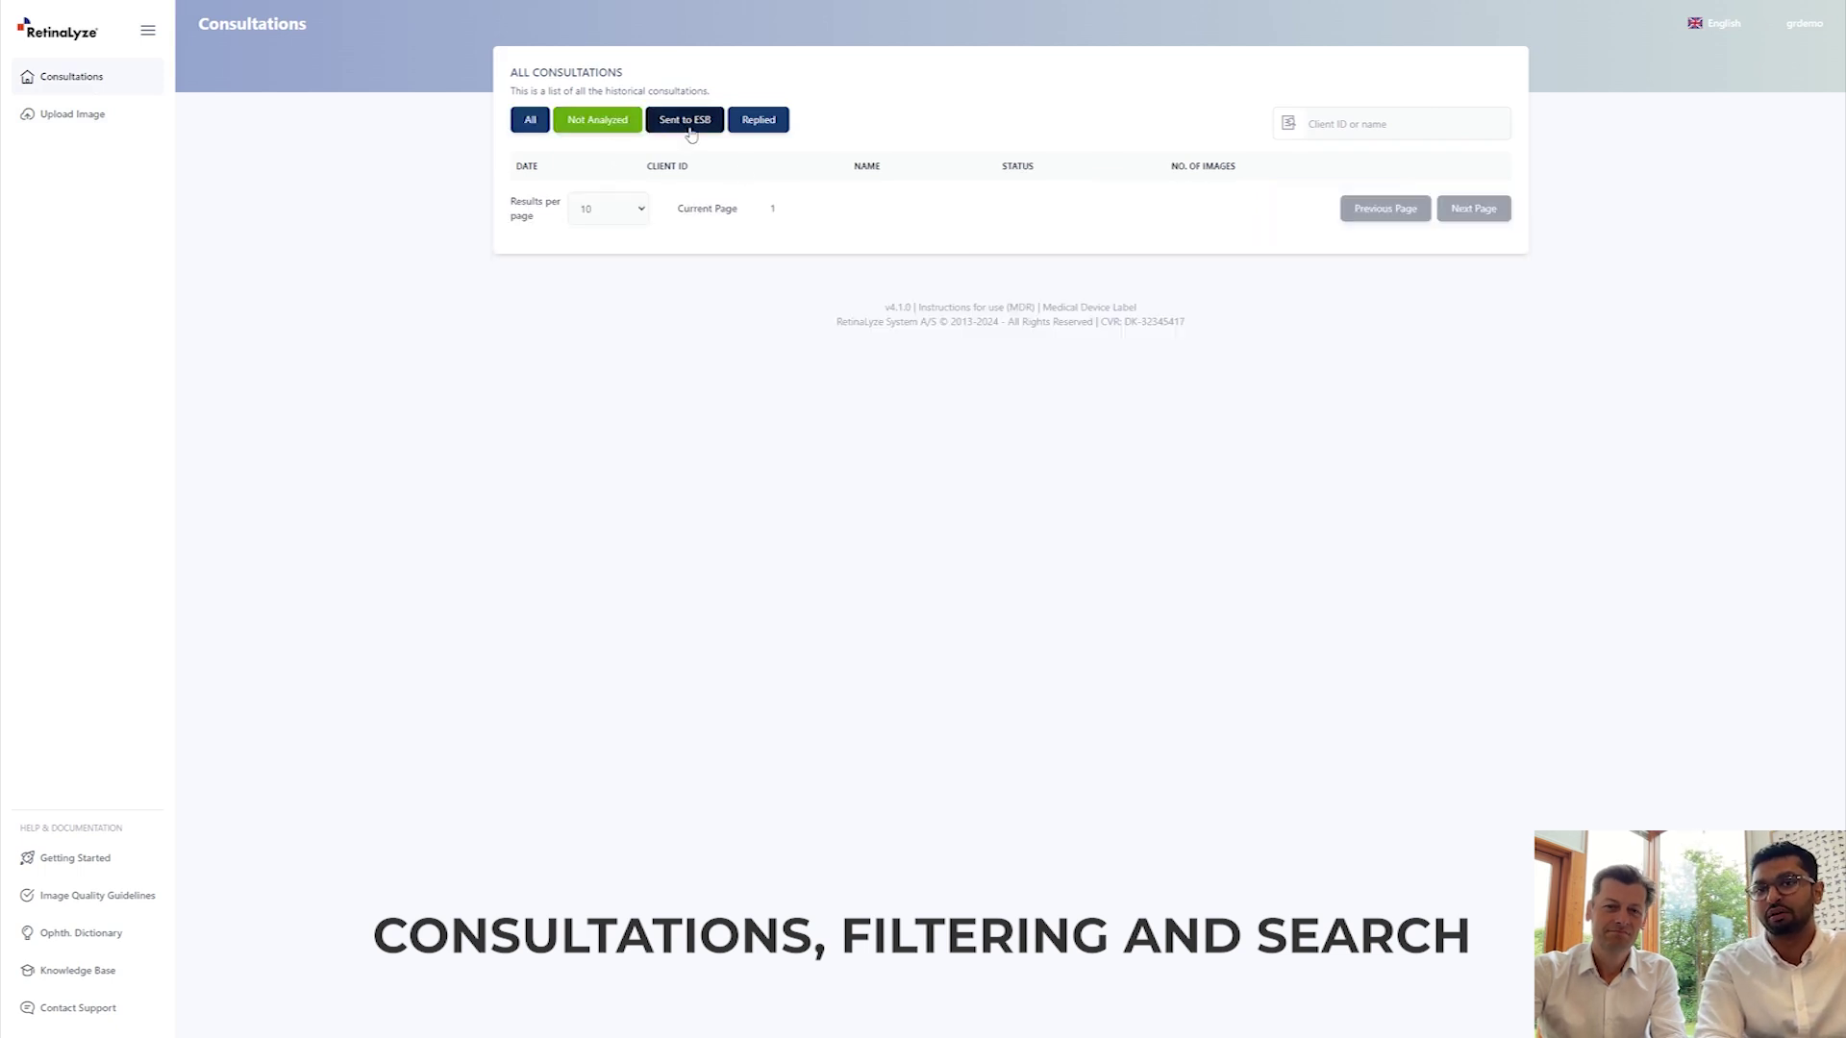
left_click(759, 133)
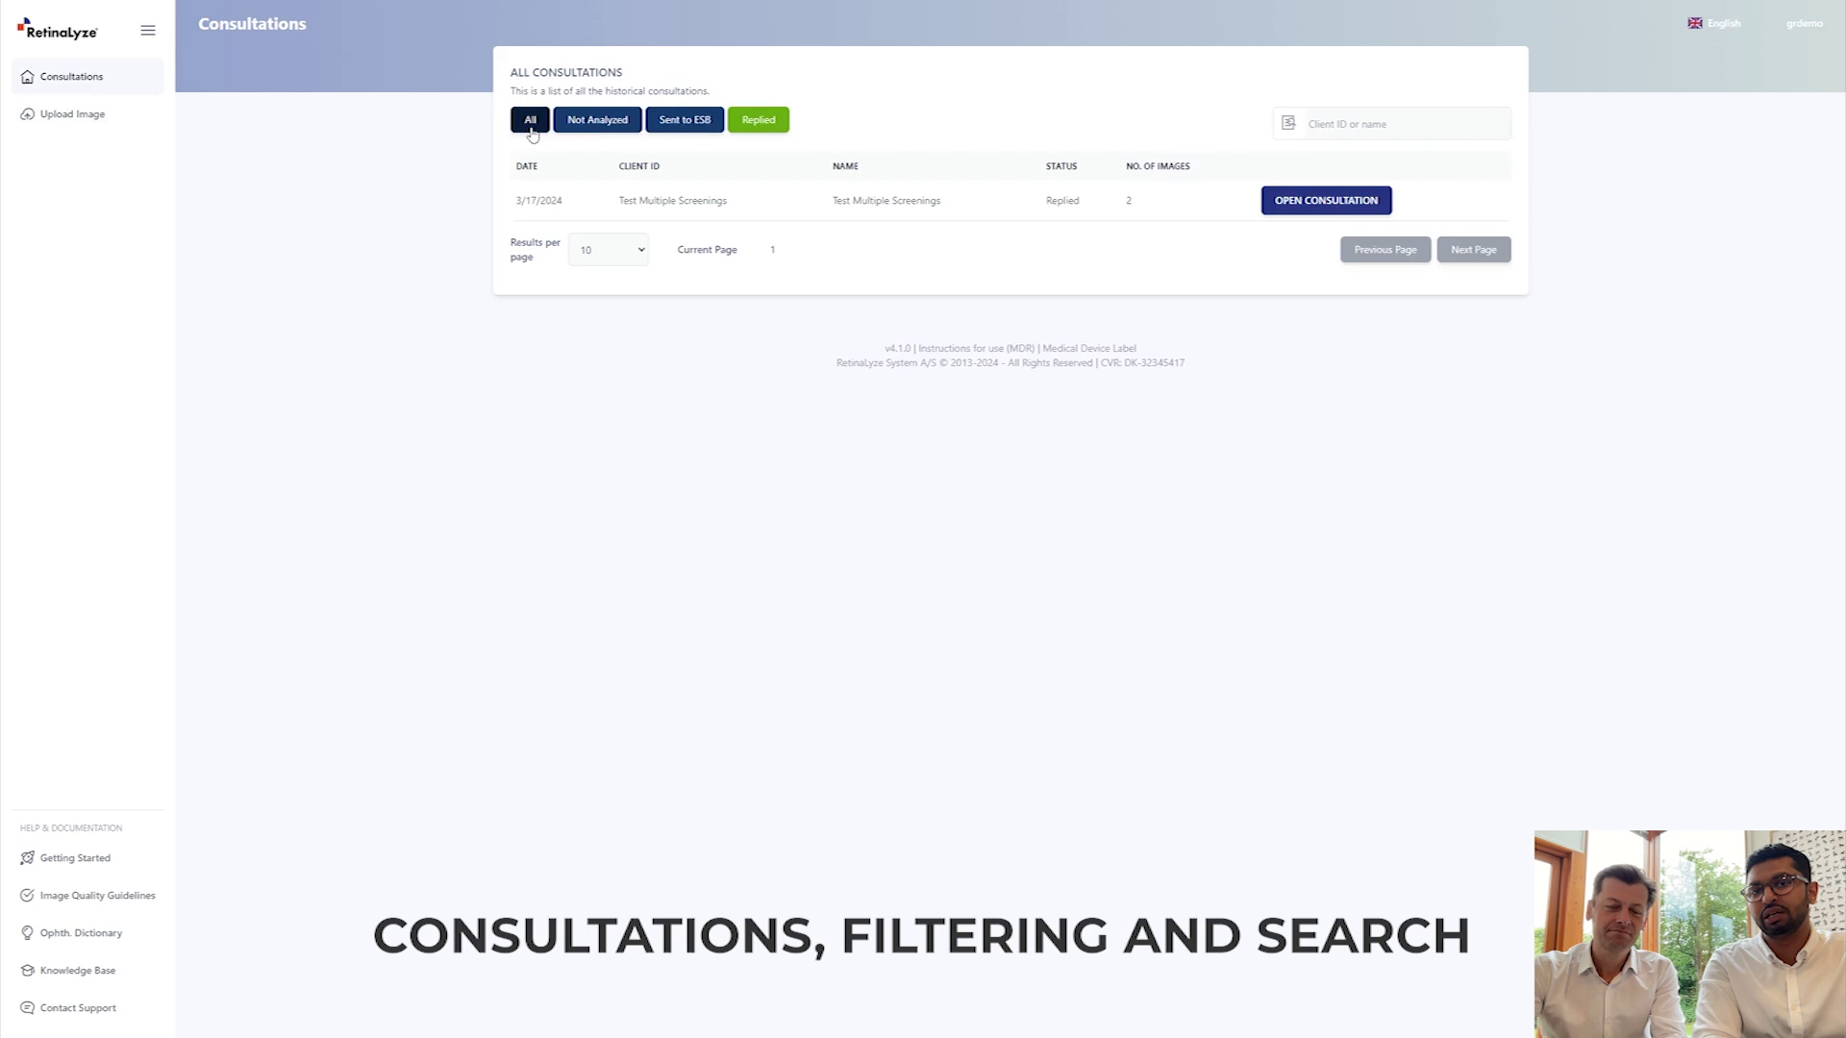
left_click(532, 123)
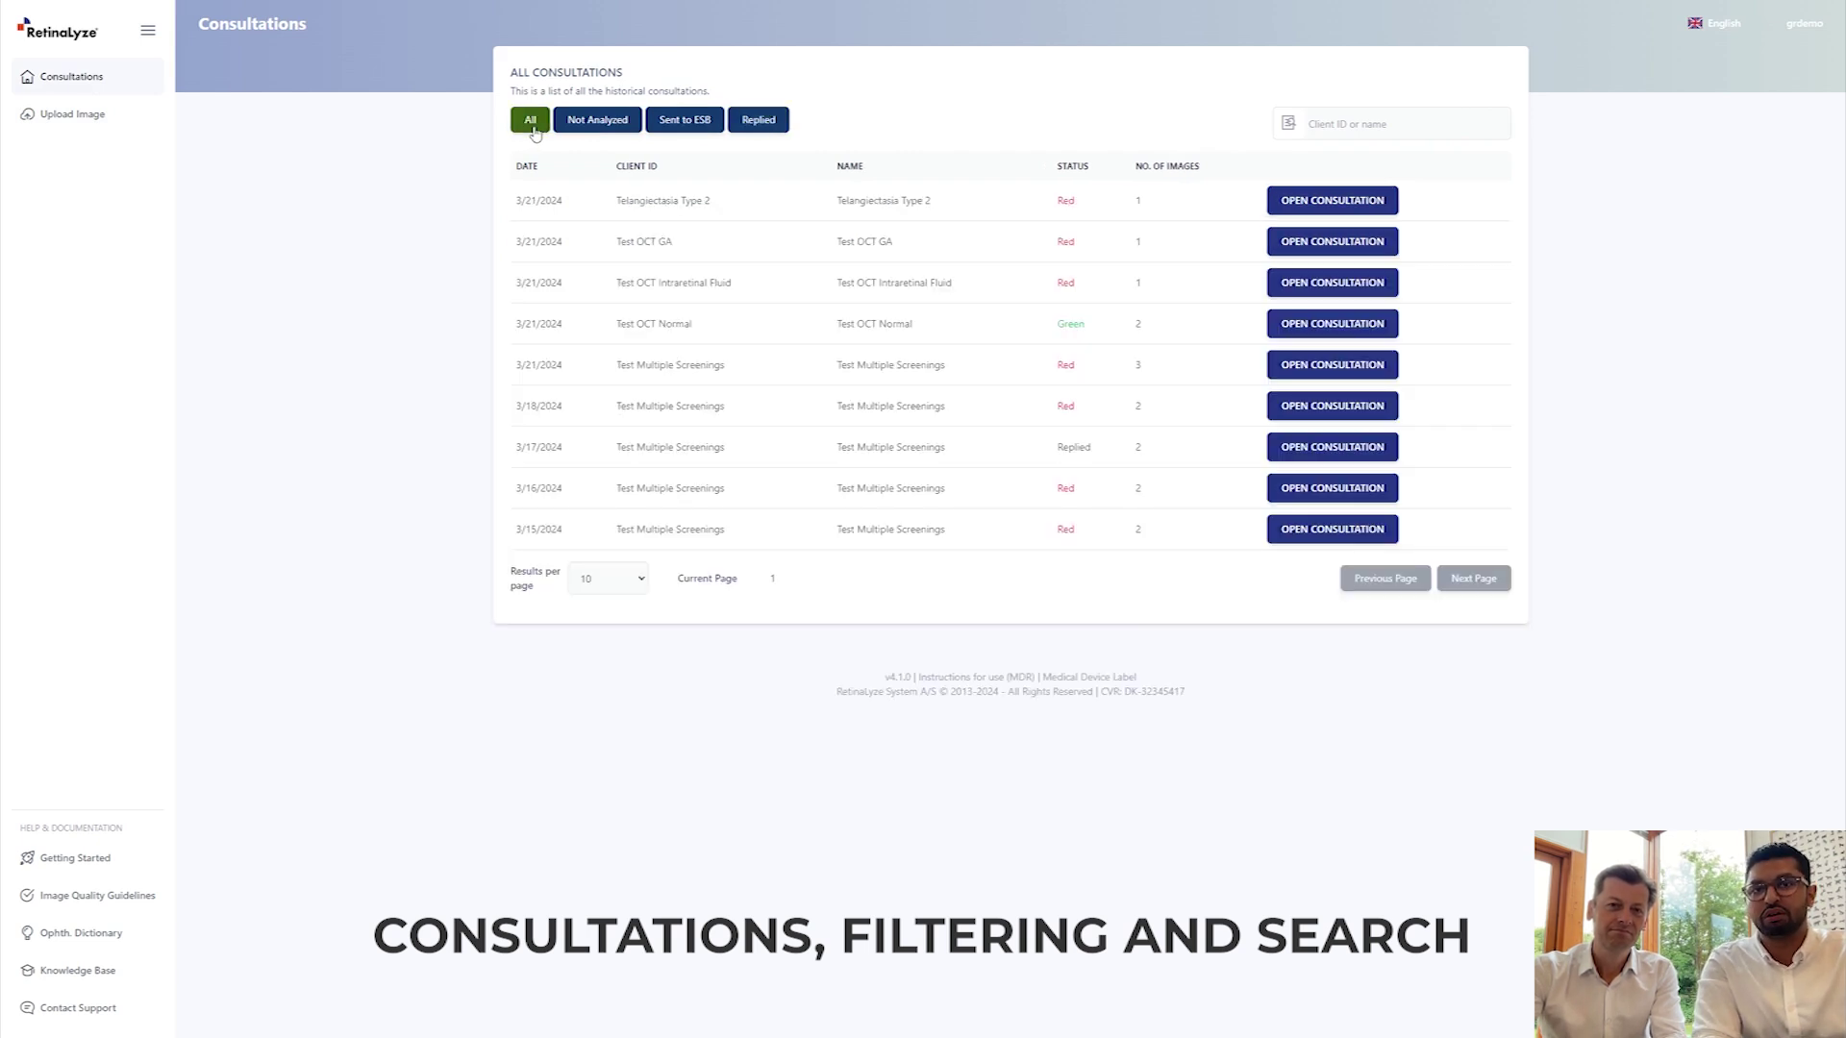
left_click(91, 79)
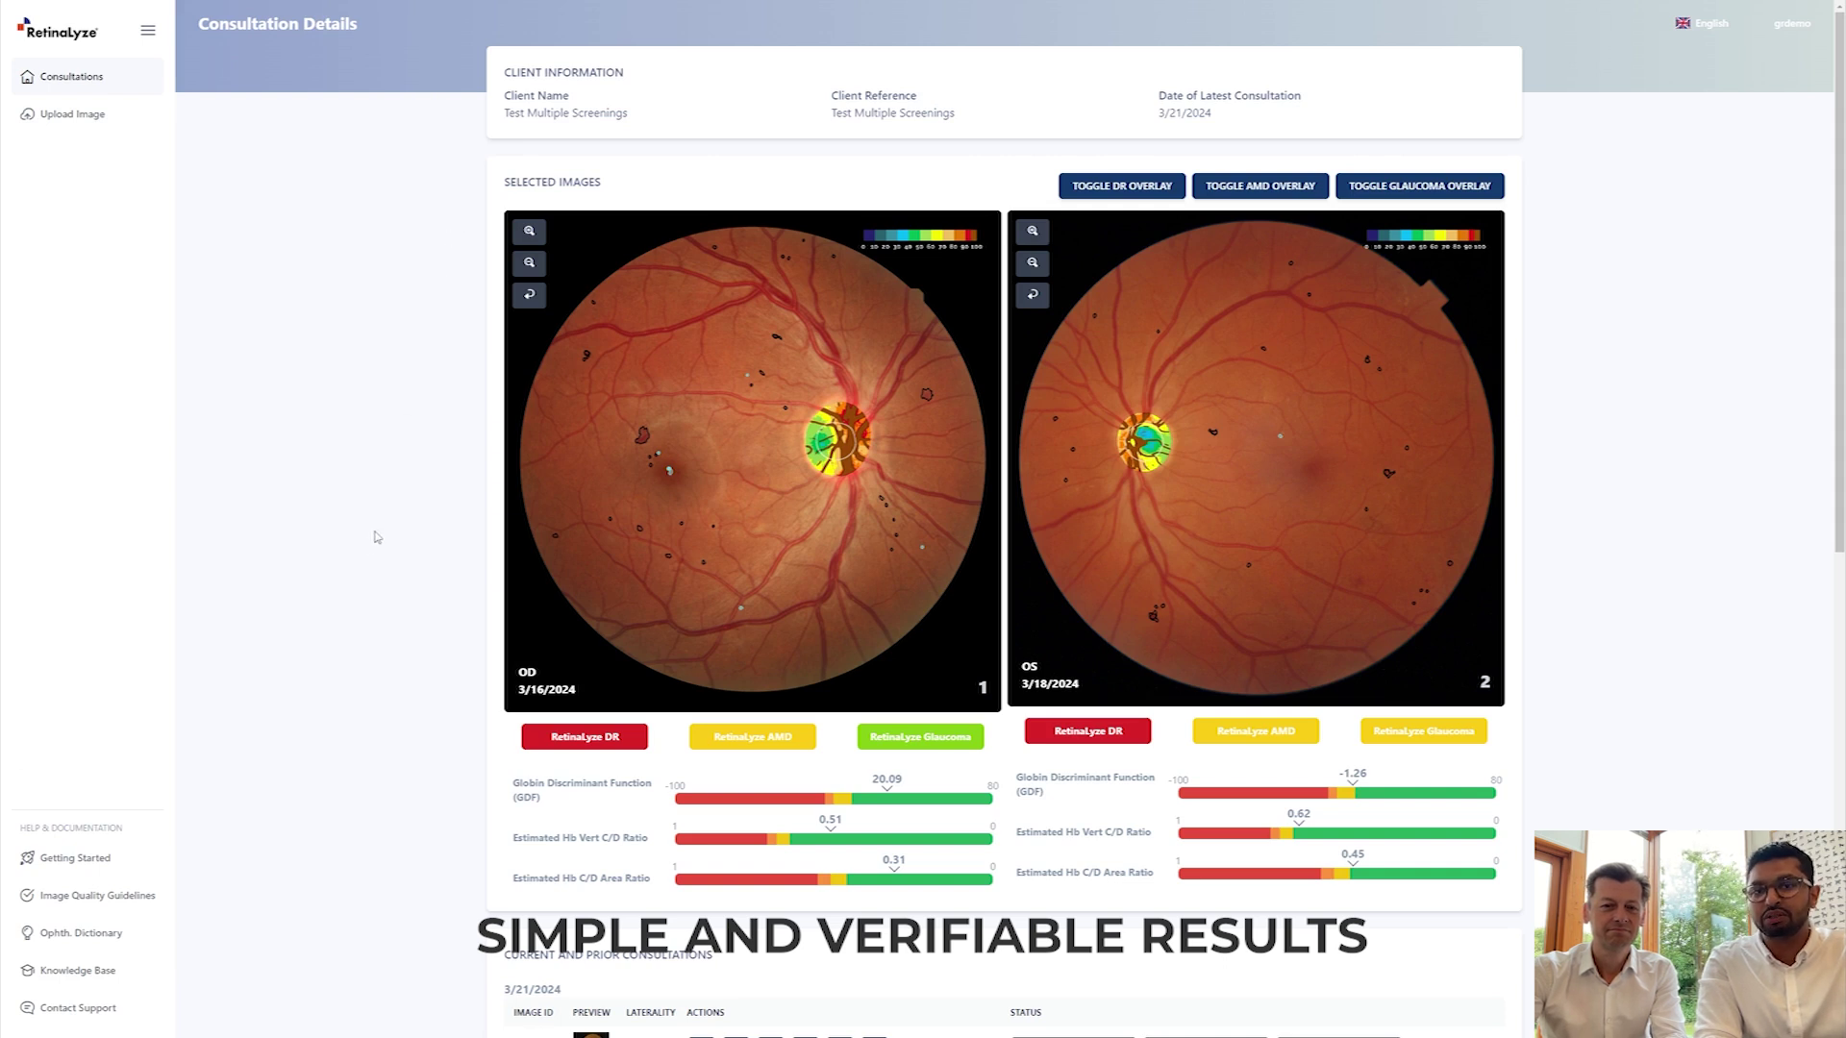
left_click(1125, 189)
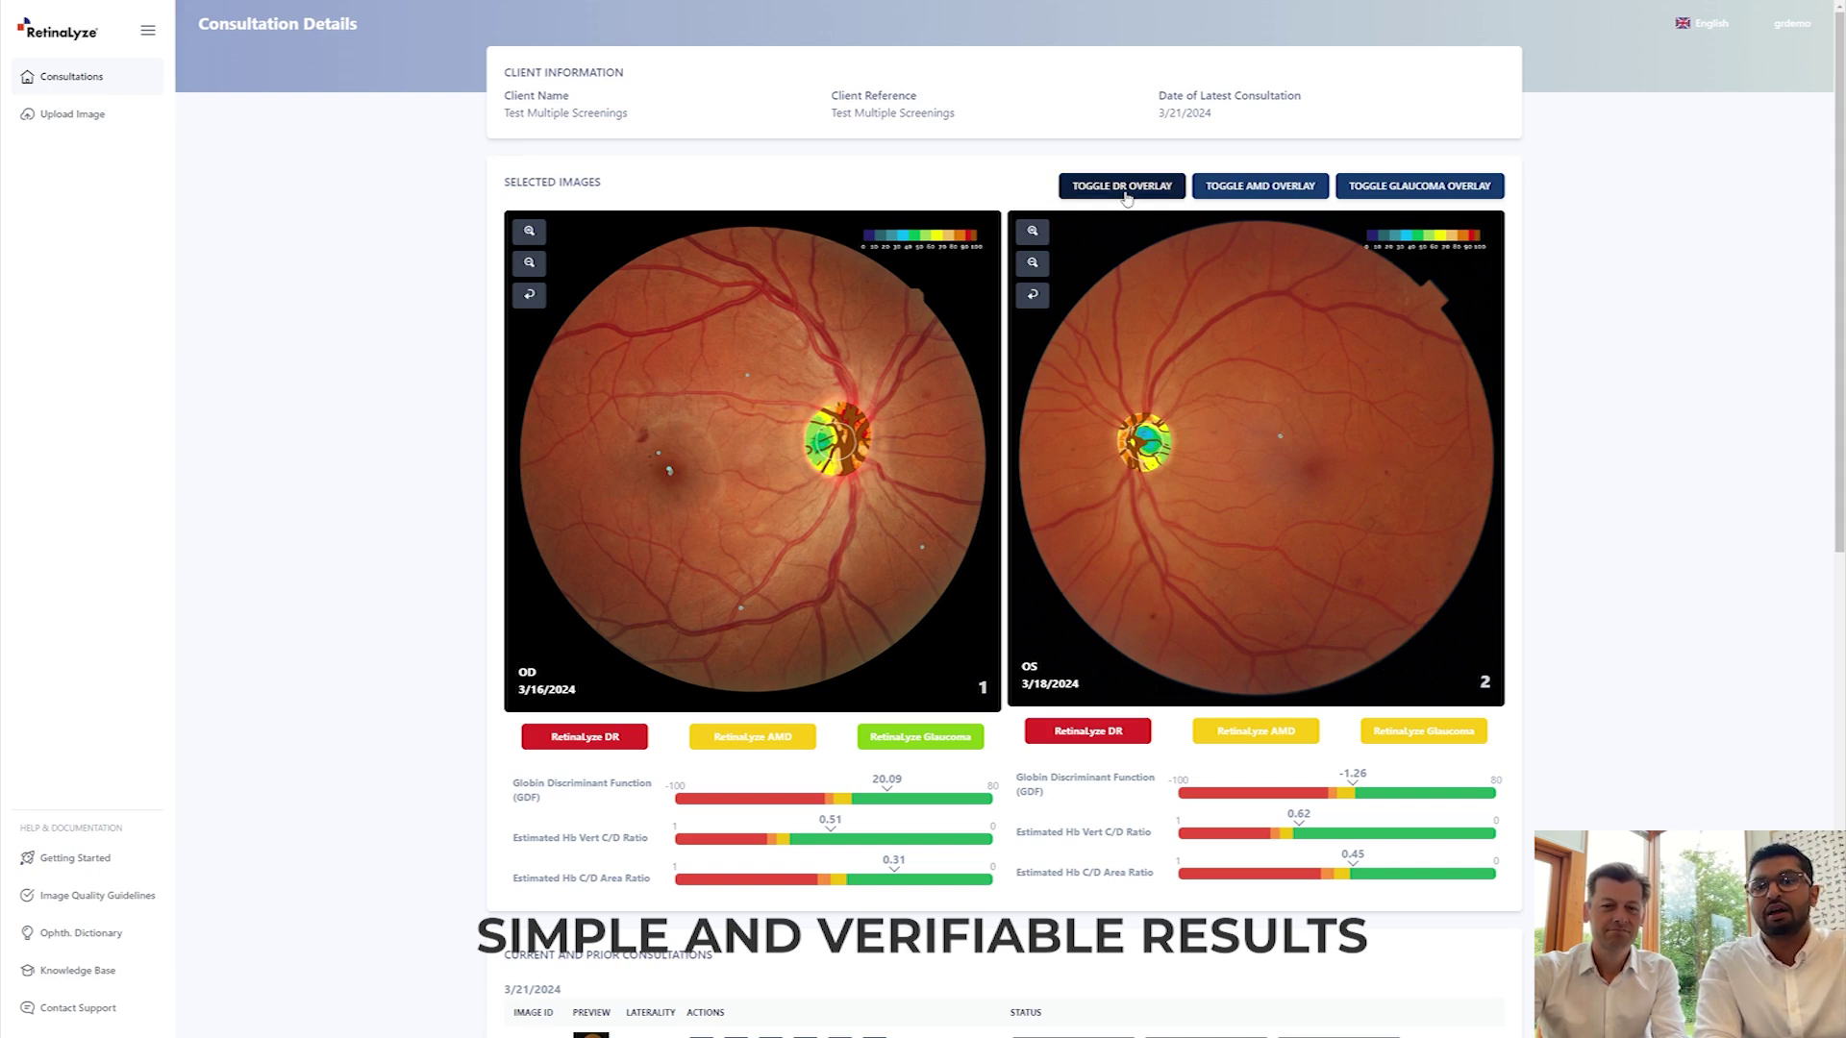
left_click(1311, 192)
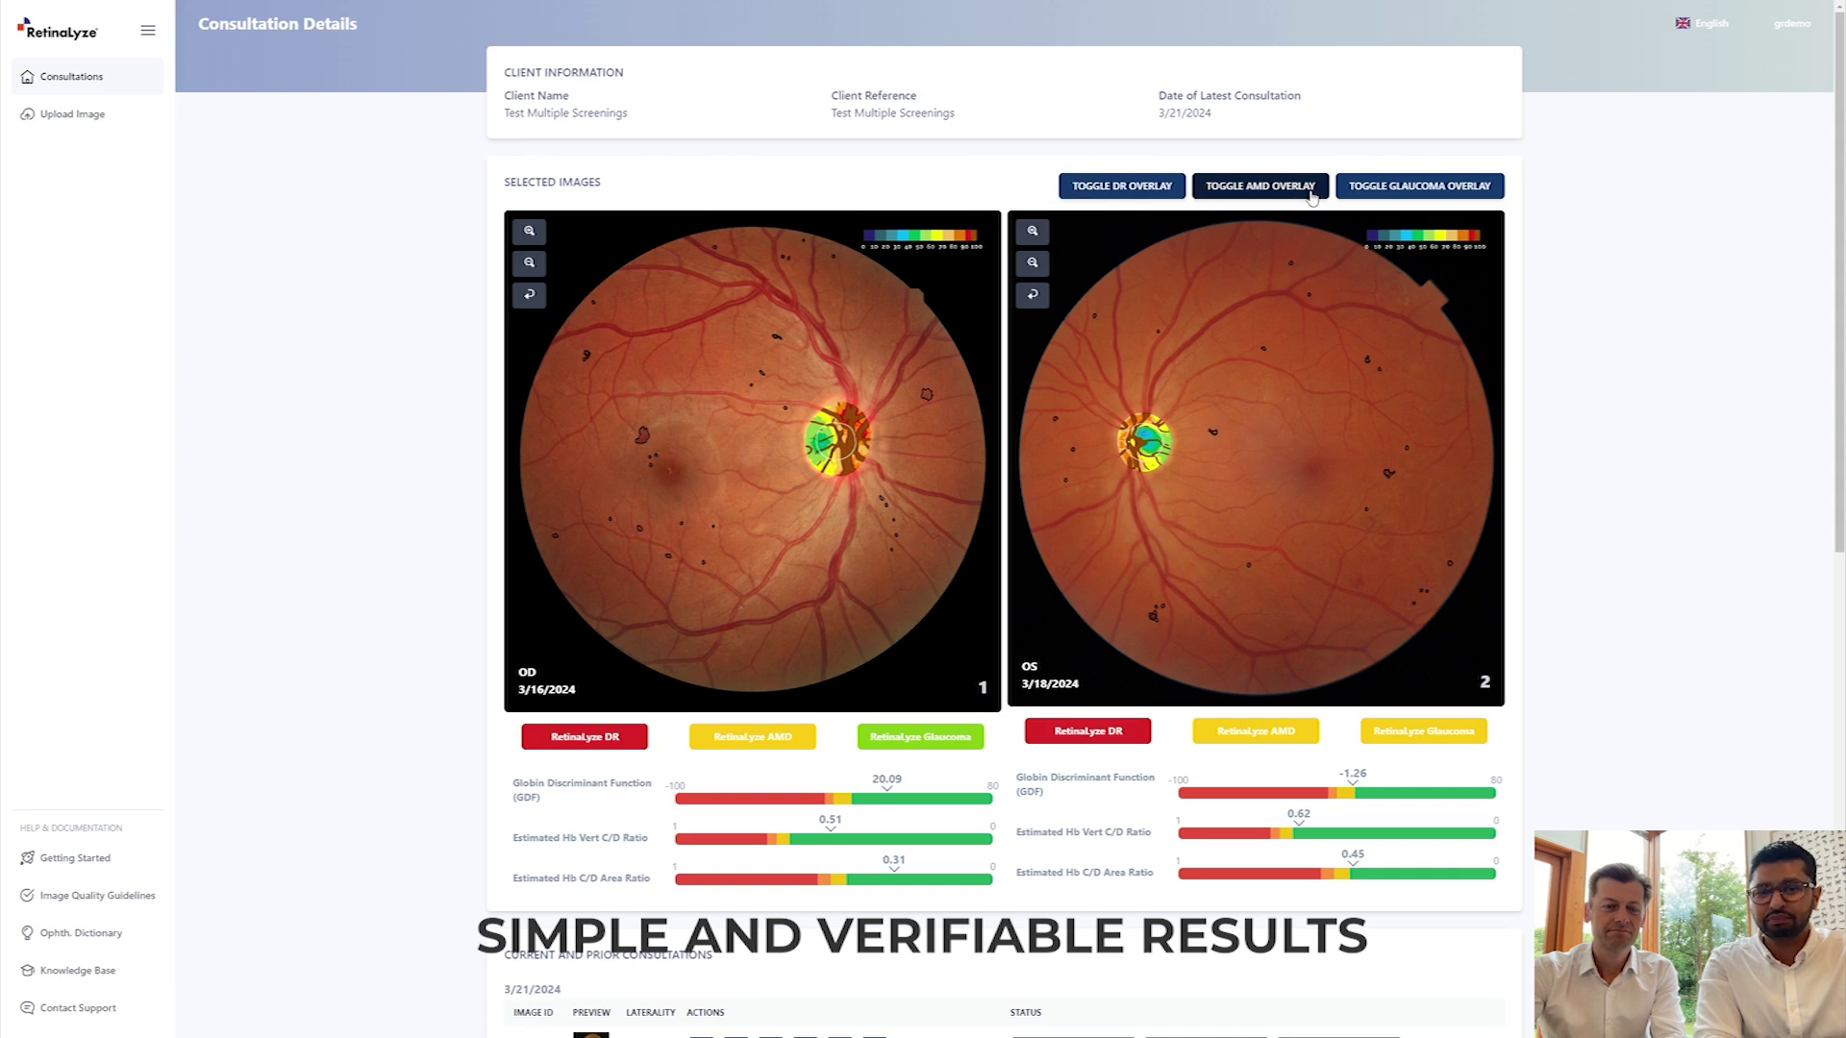
left_click(1382, 197)
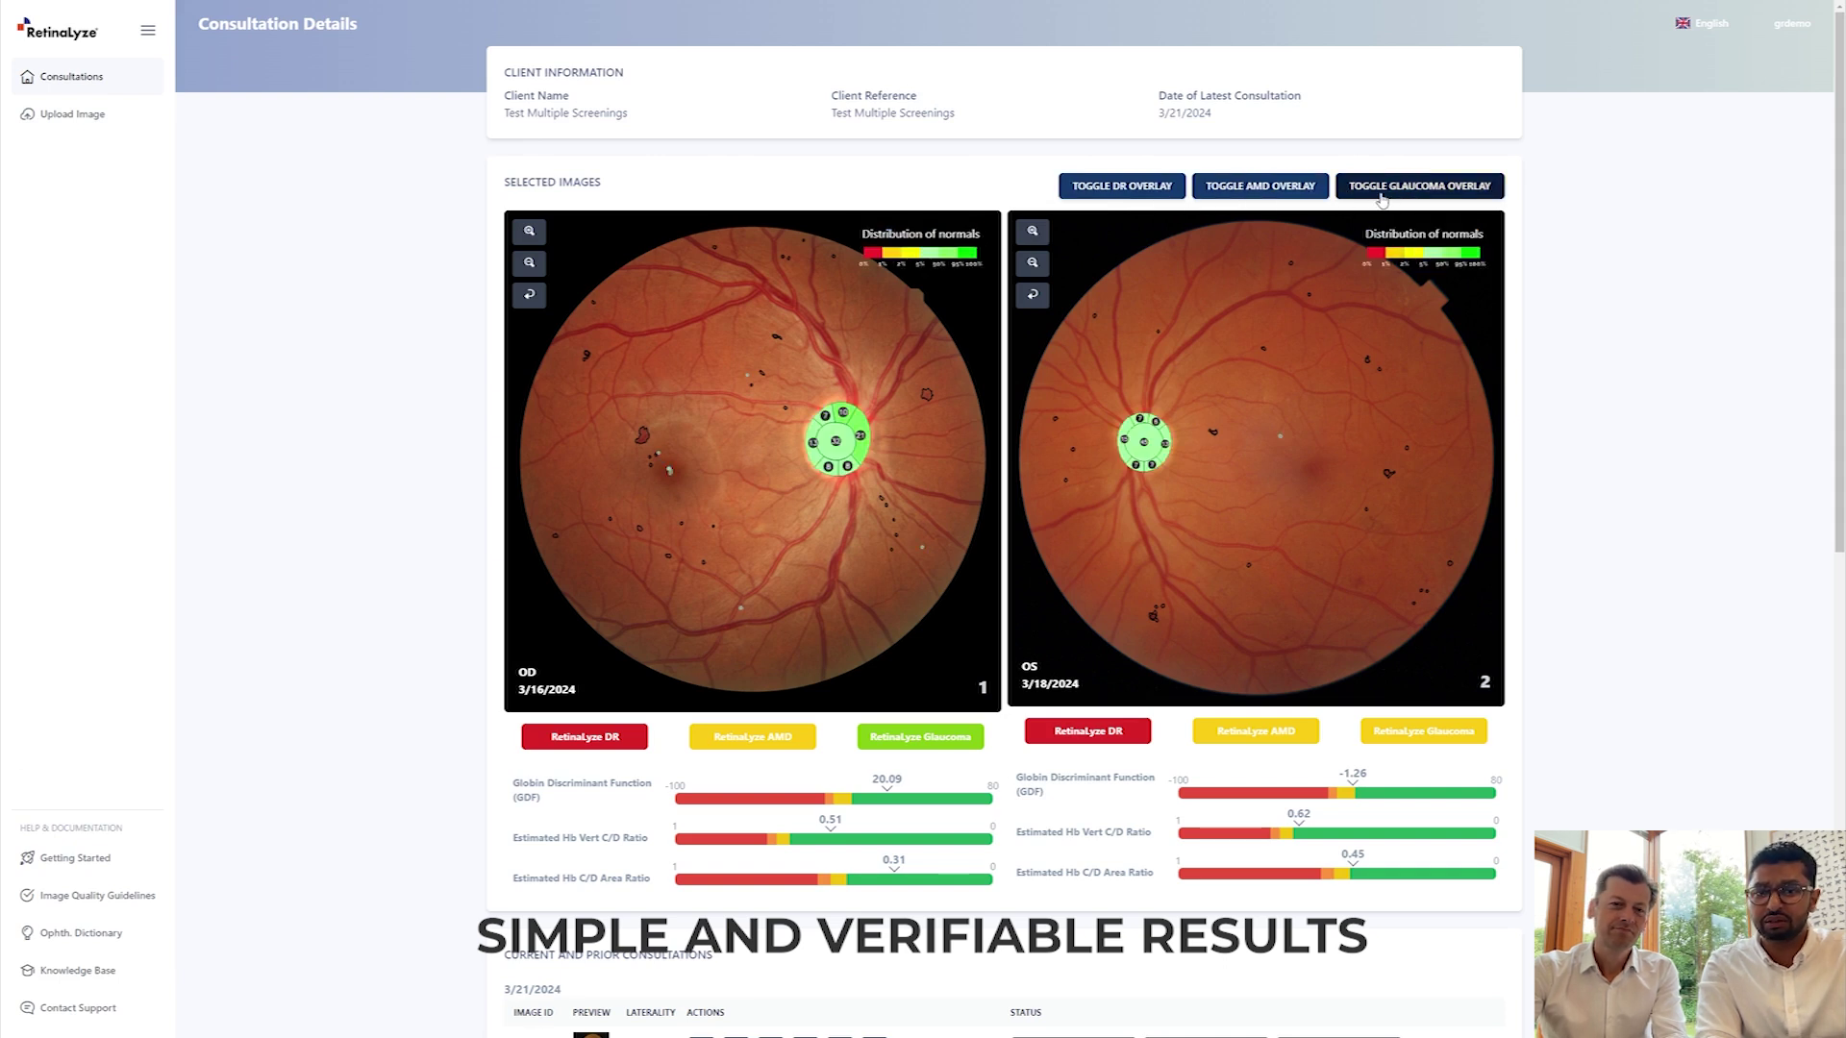
left_click(1381, 198)
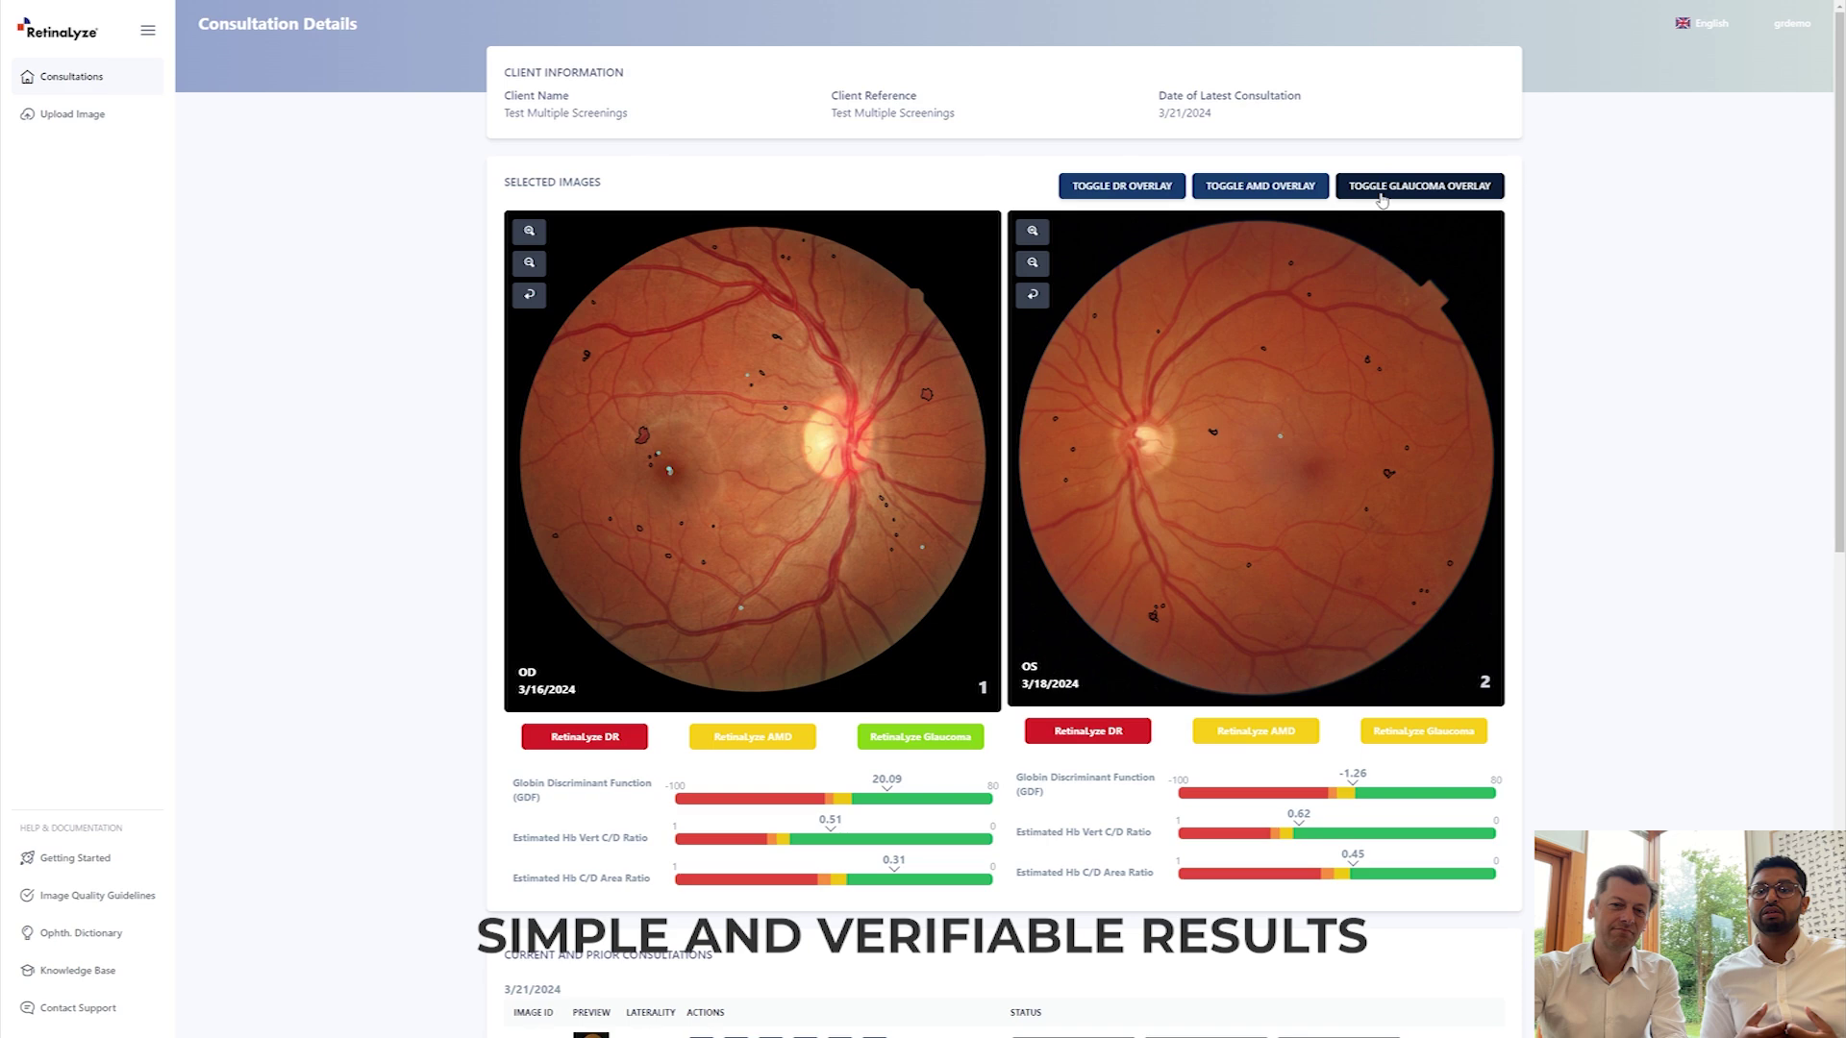
left_click(1382, 198)
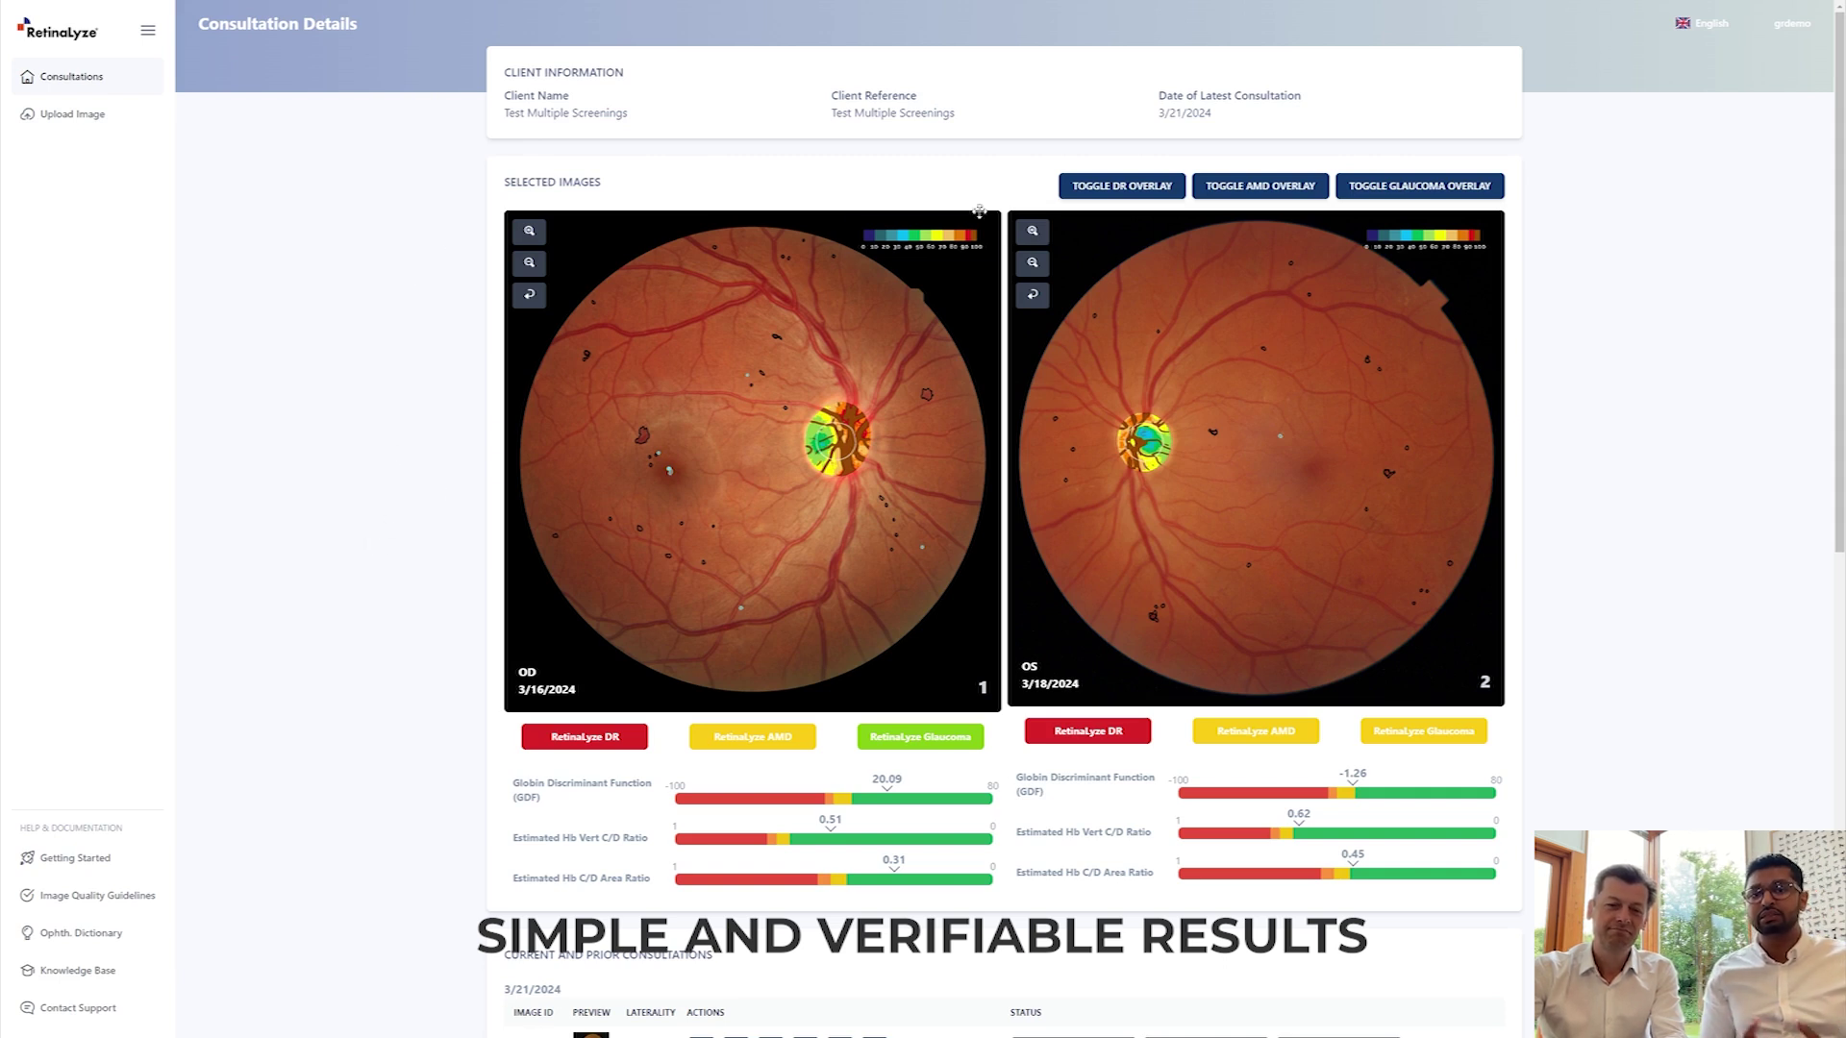
left_click(1124, 197)
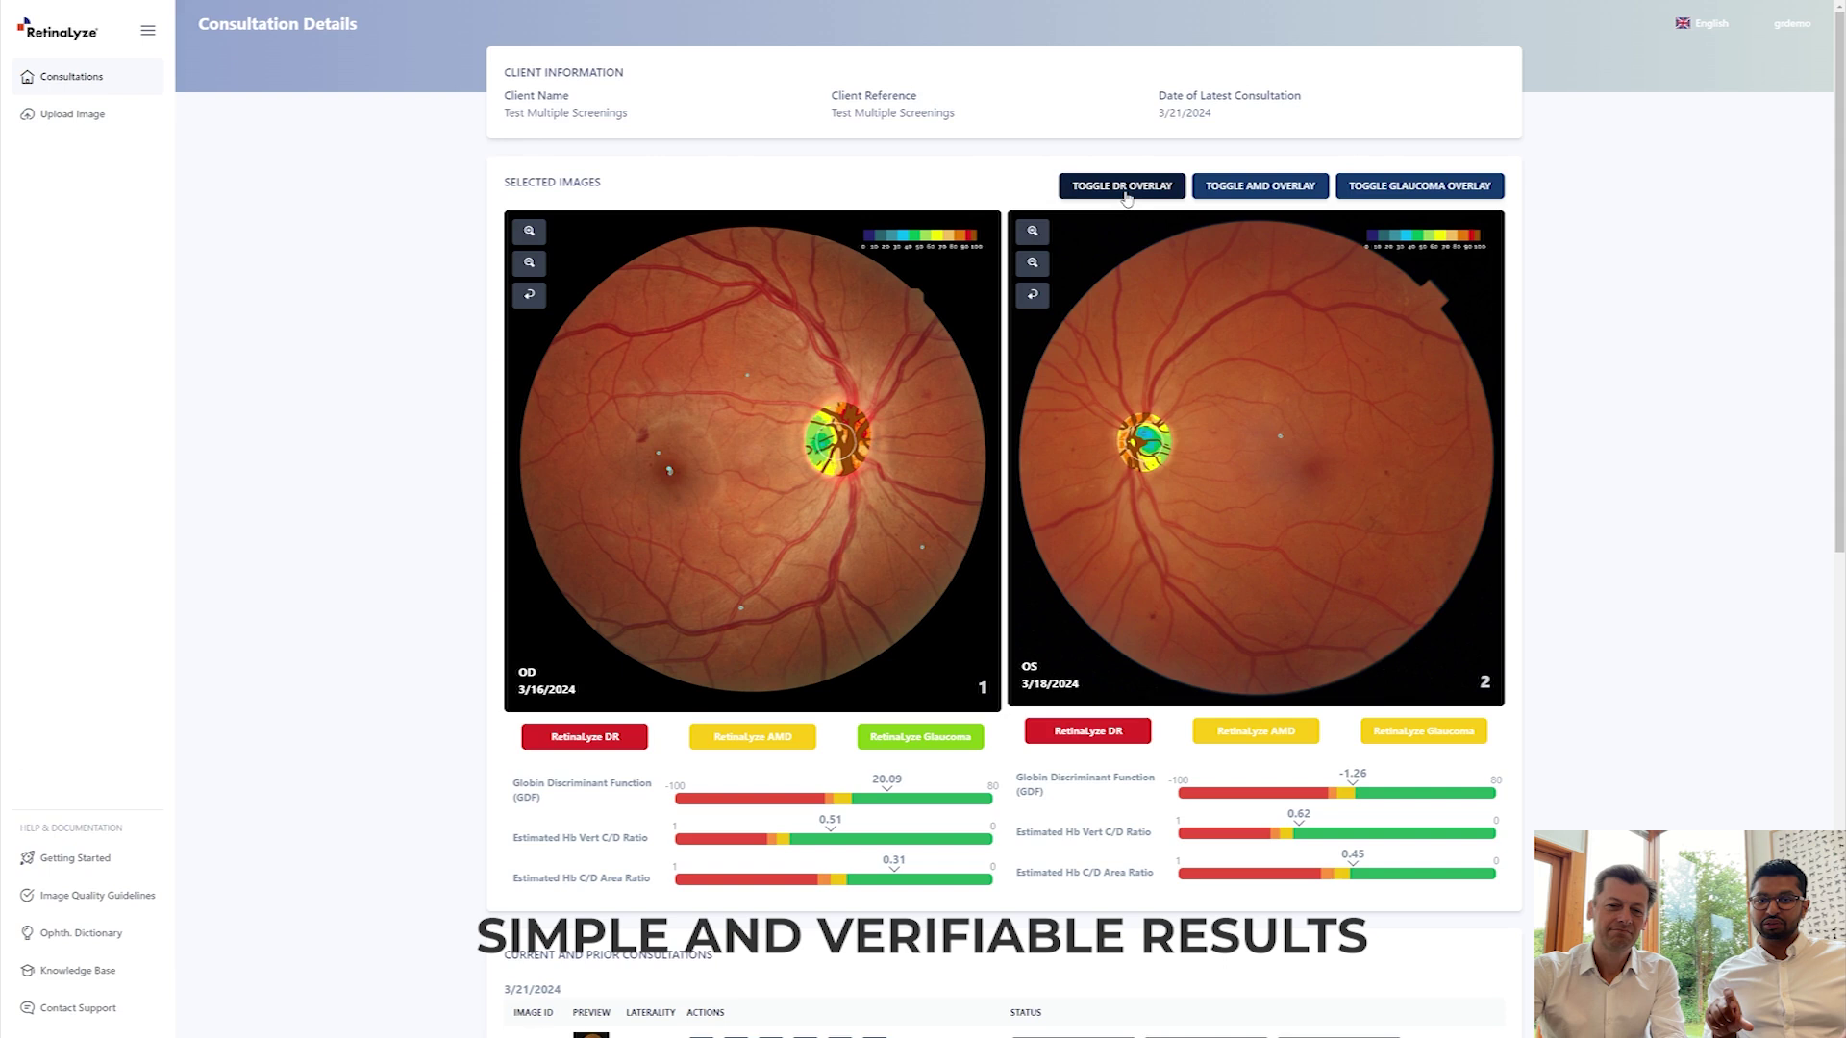
left_click(1312, 197)
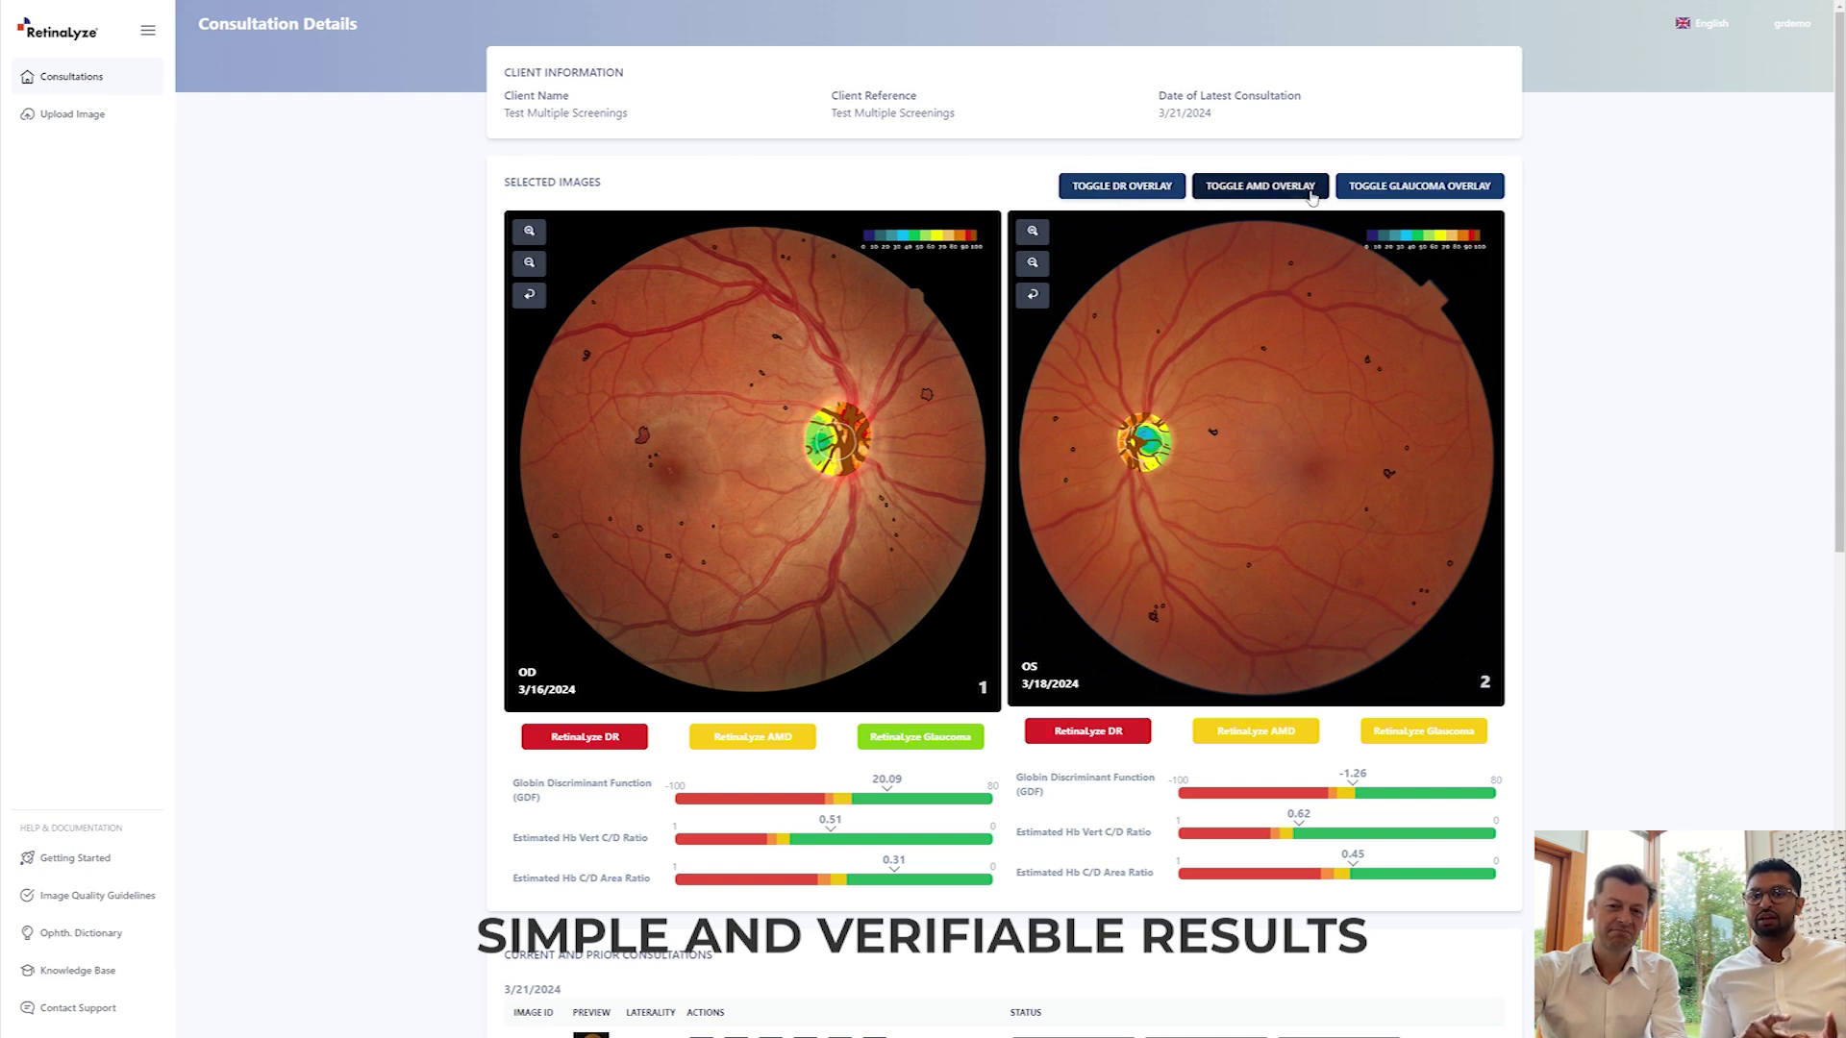
left_click(1381, 197)
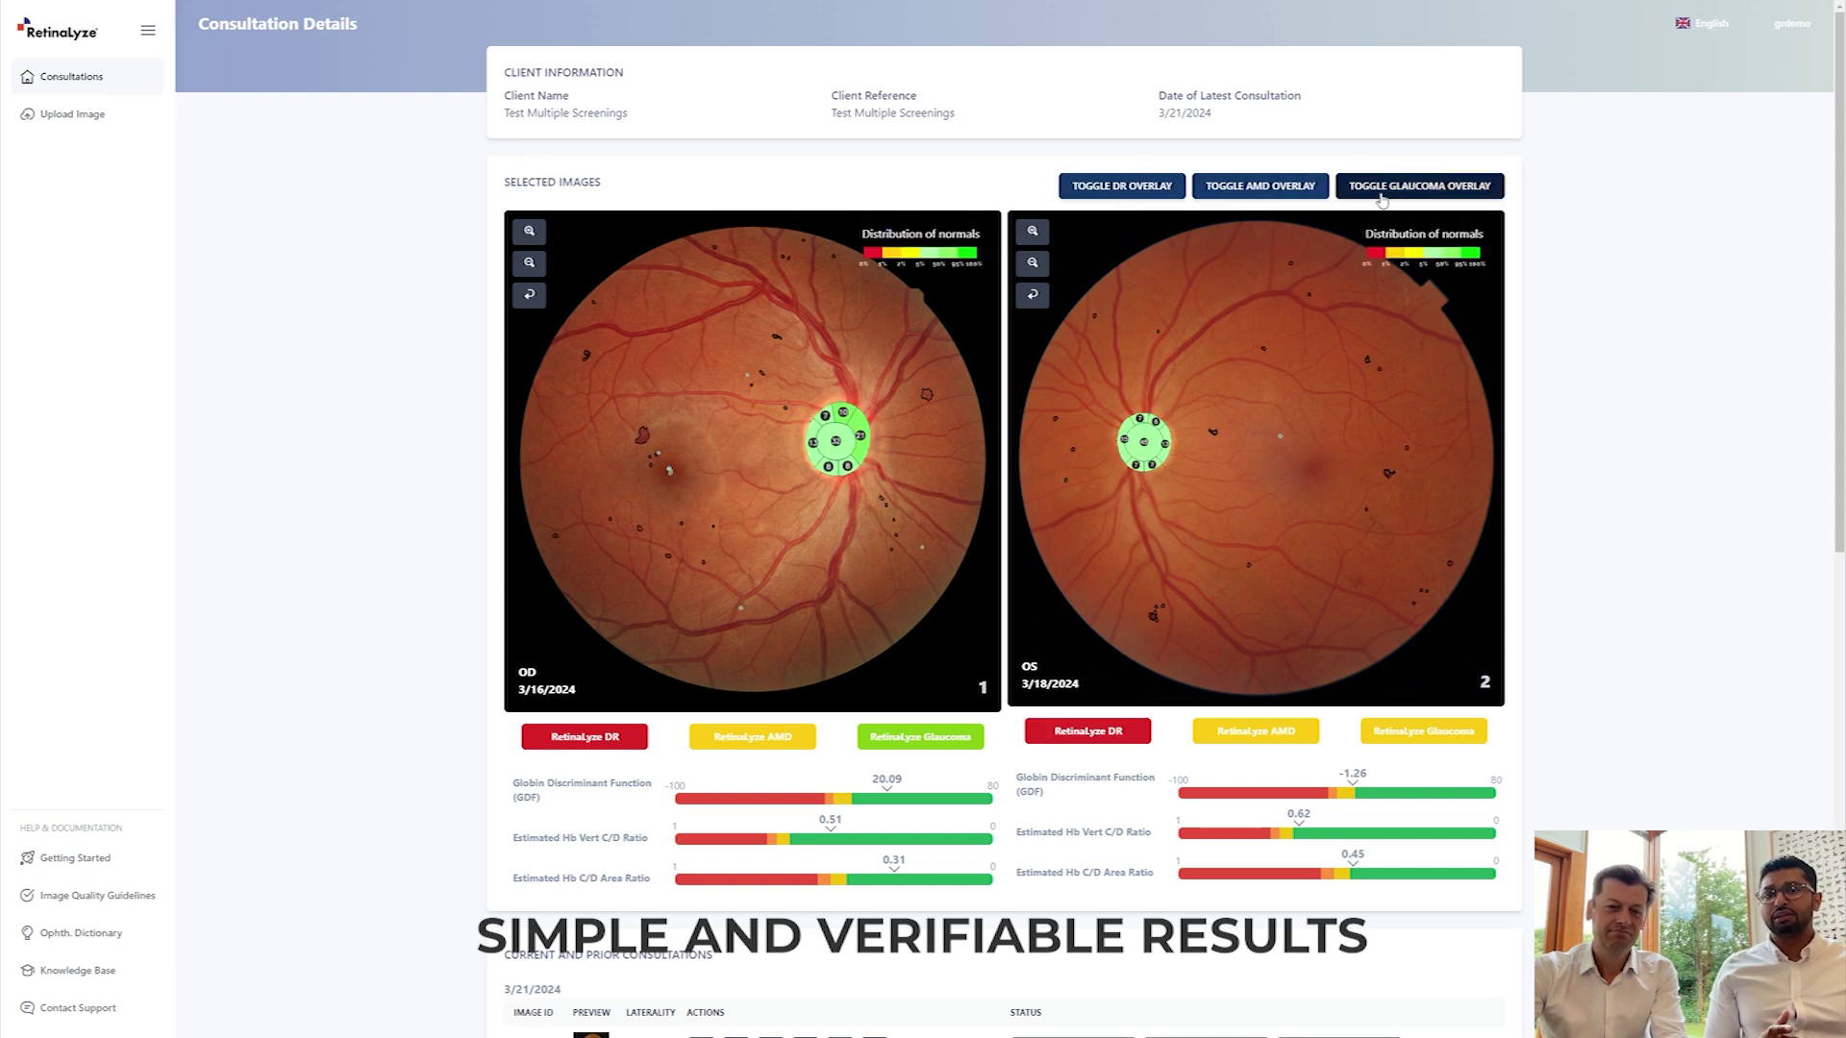
left_click(1382, 197)
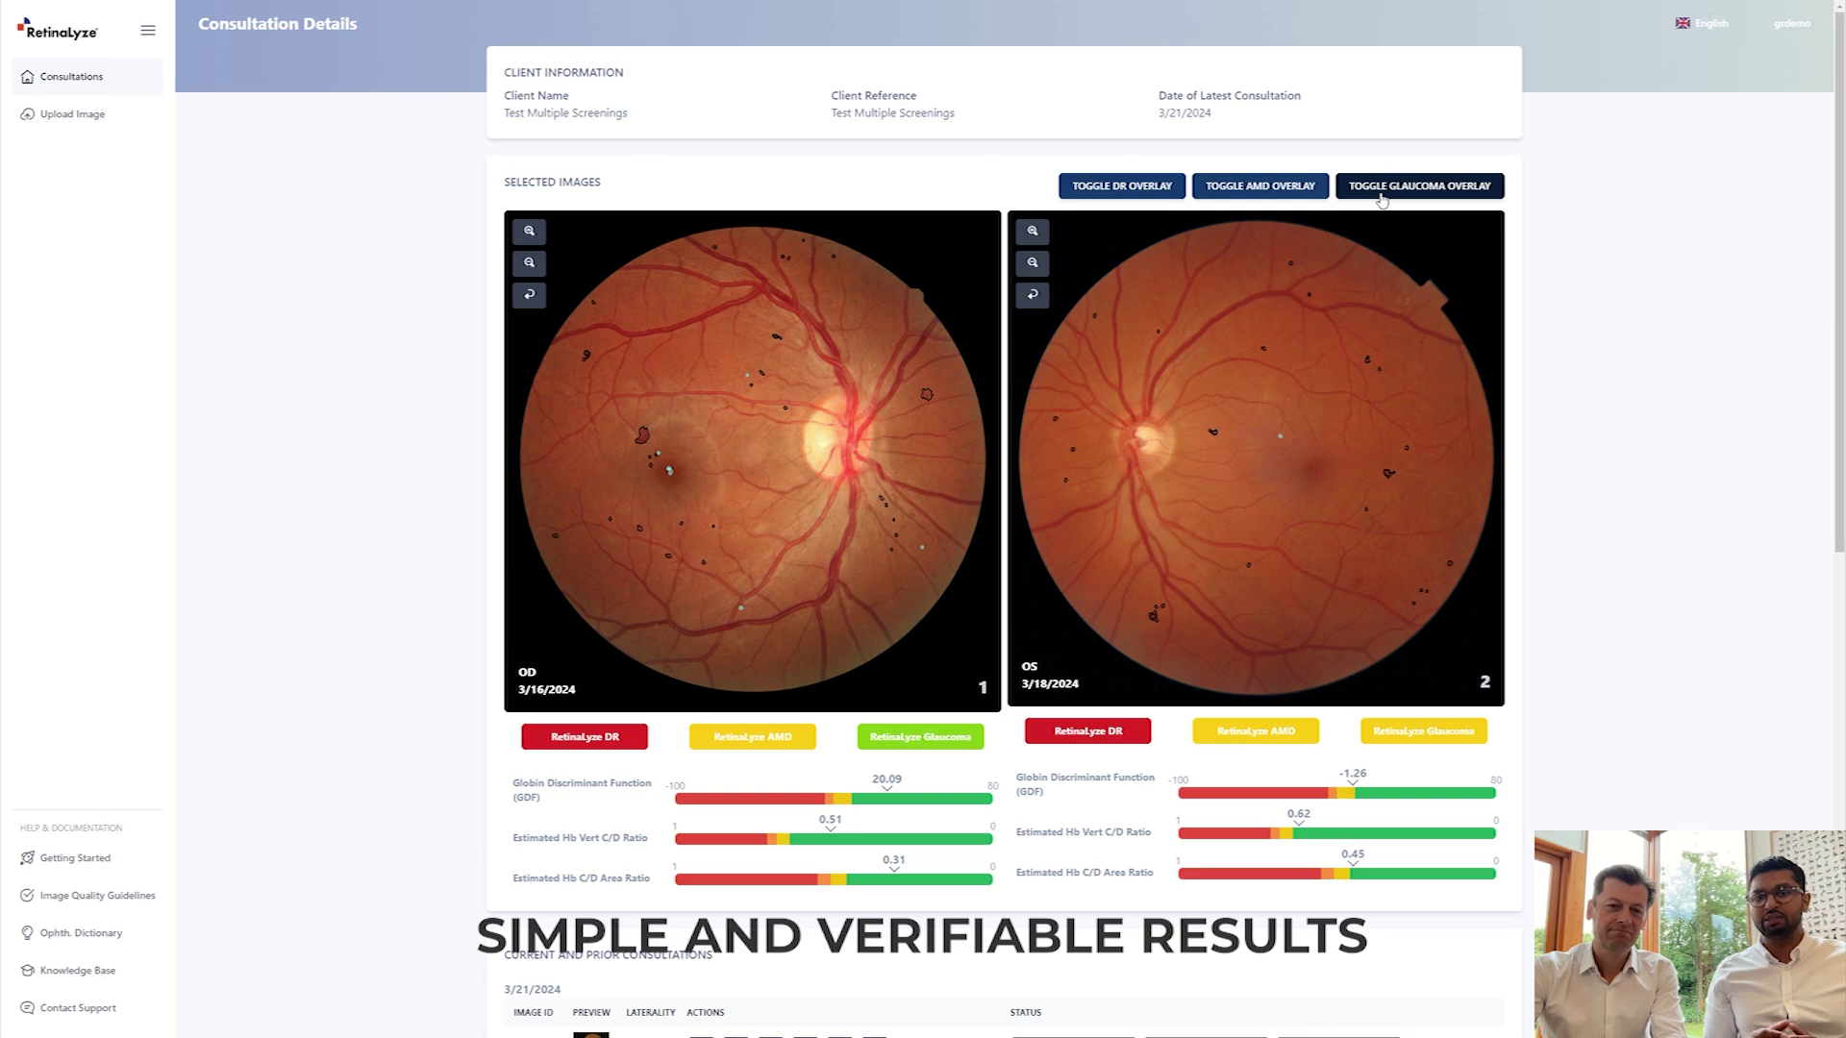
left_click(1382, 197)
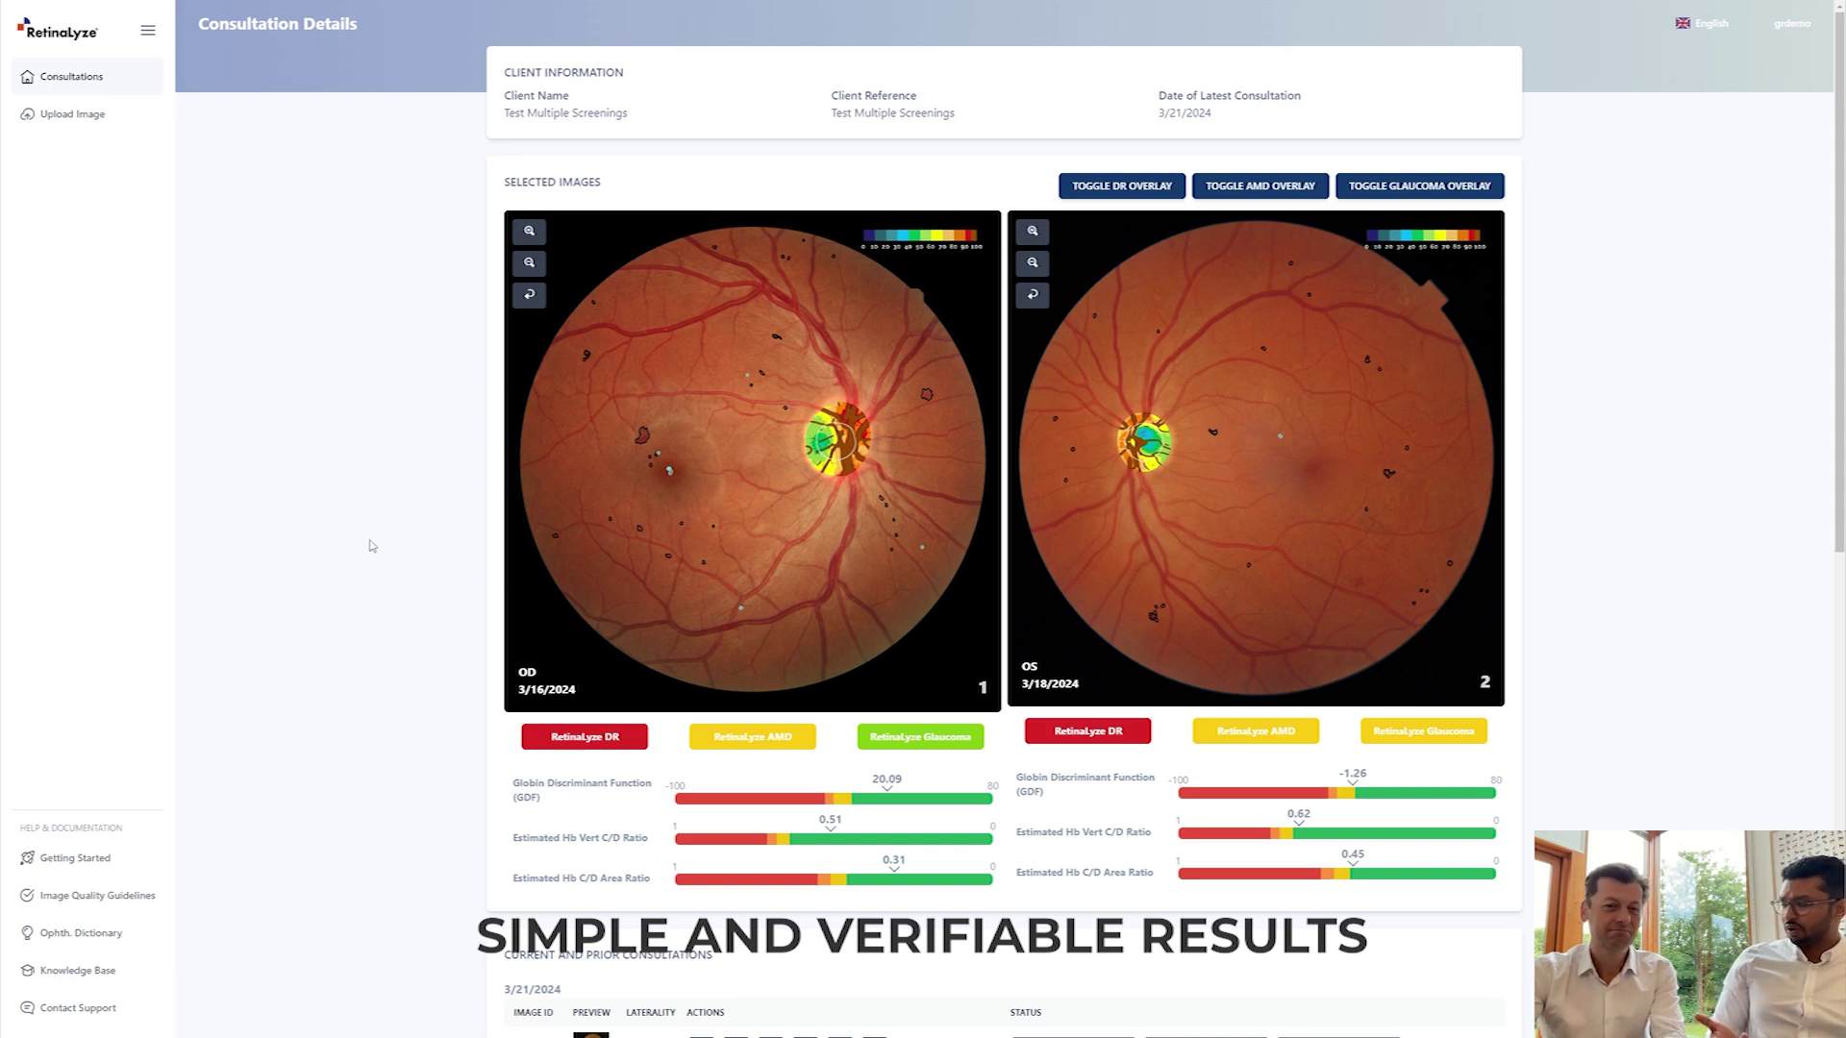
left_click(1124, 195)
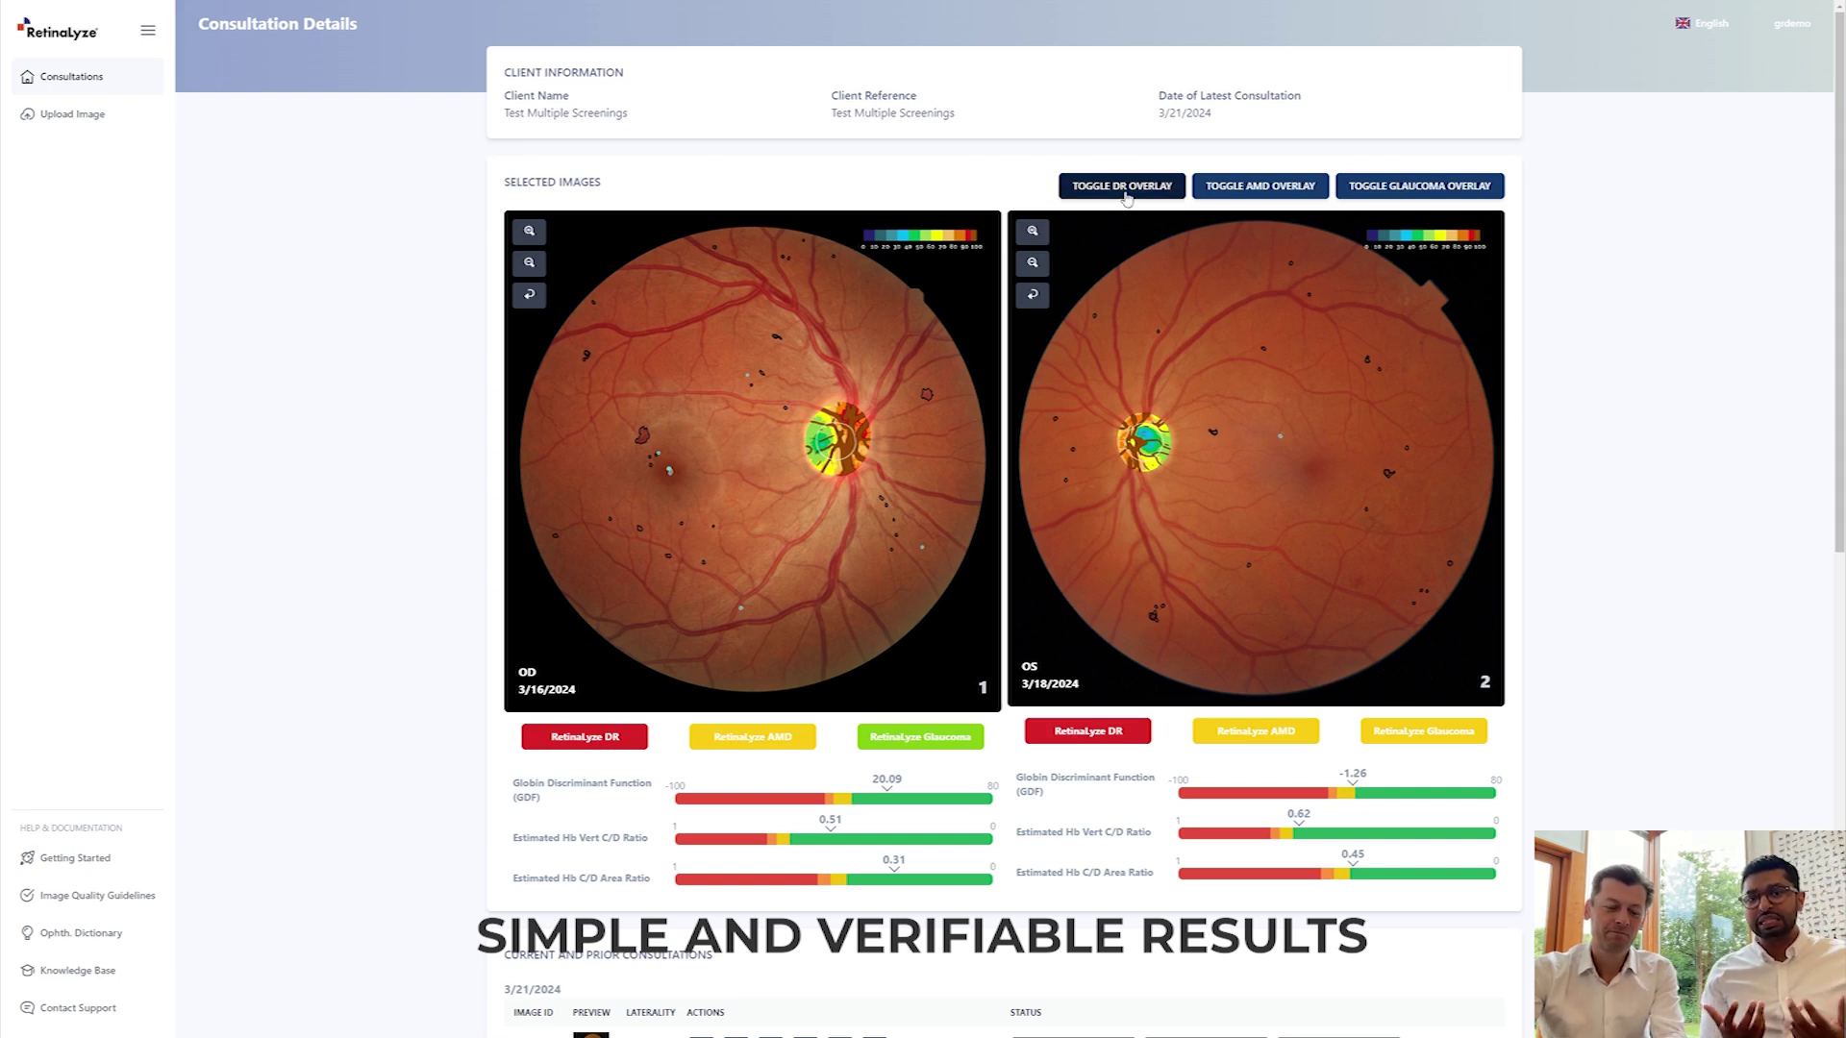
left_click(1312, 192)
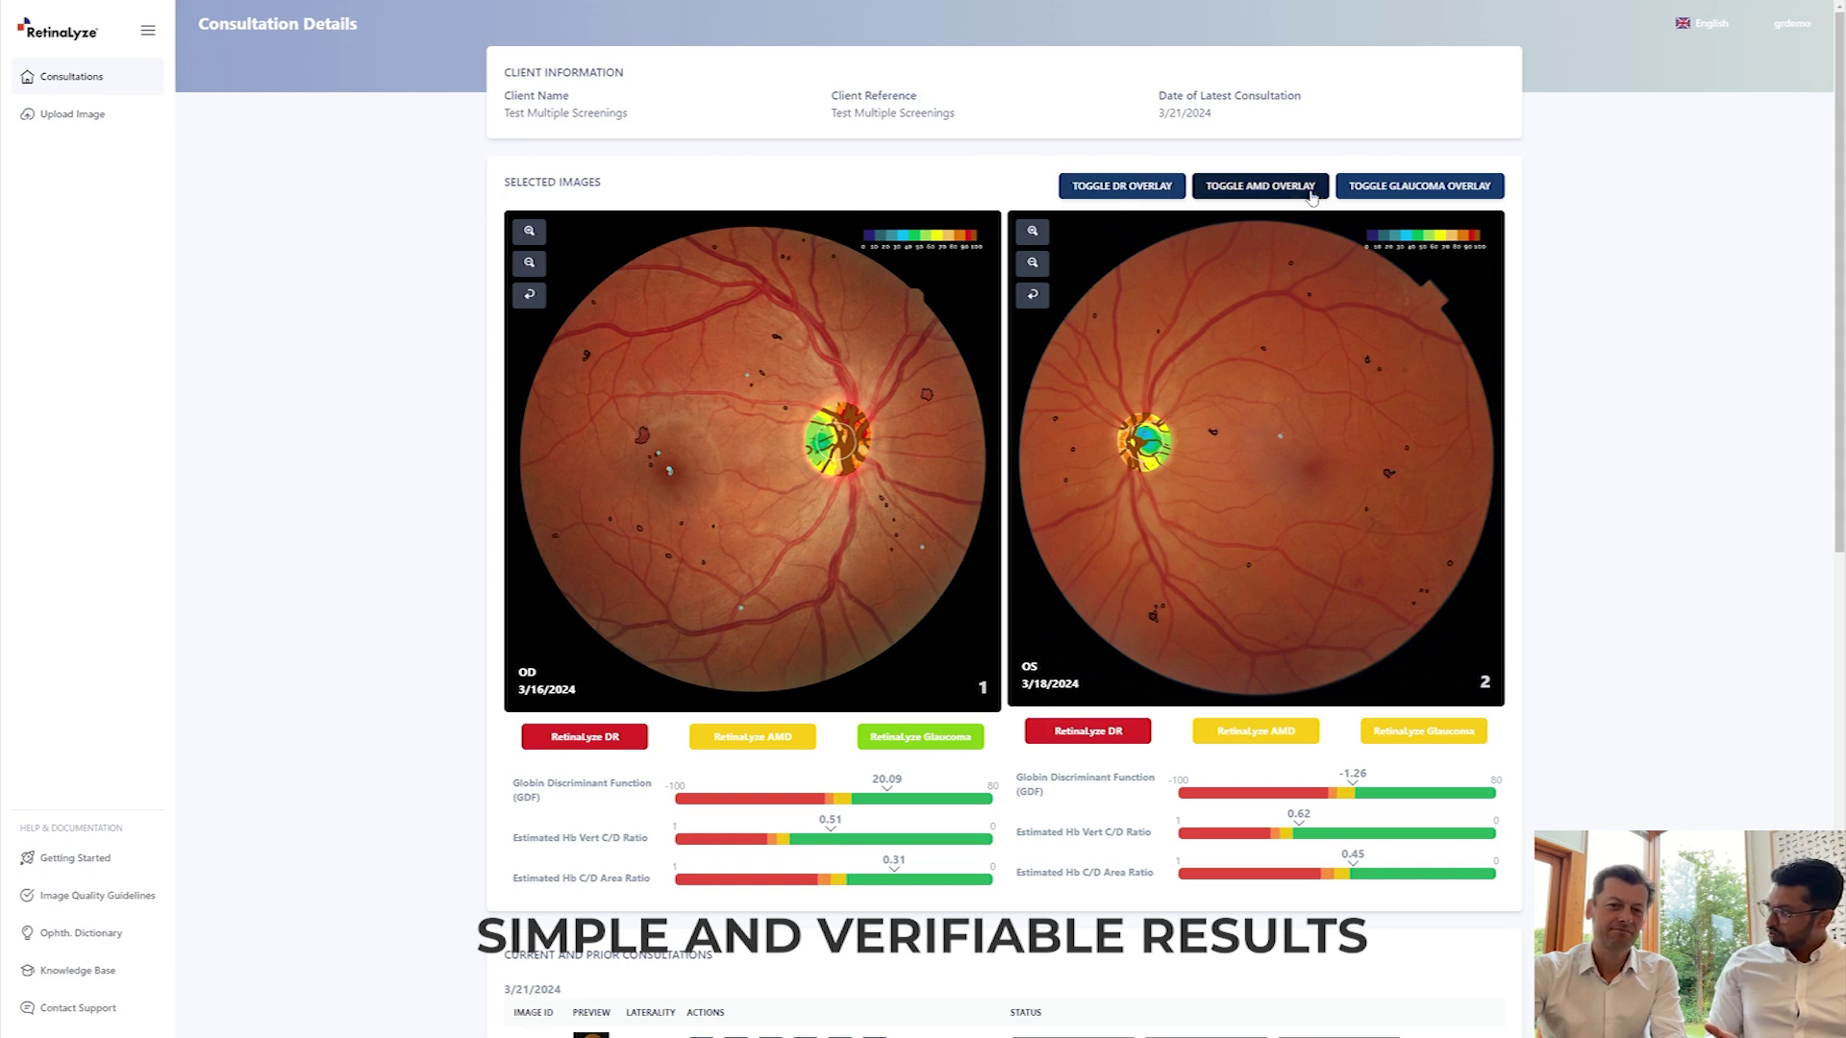
left_click(1374, 197)
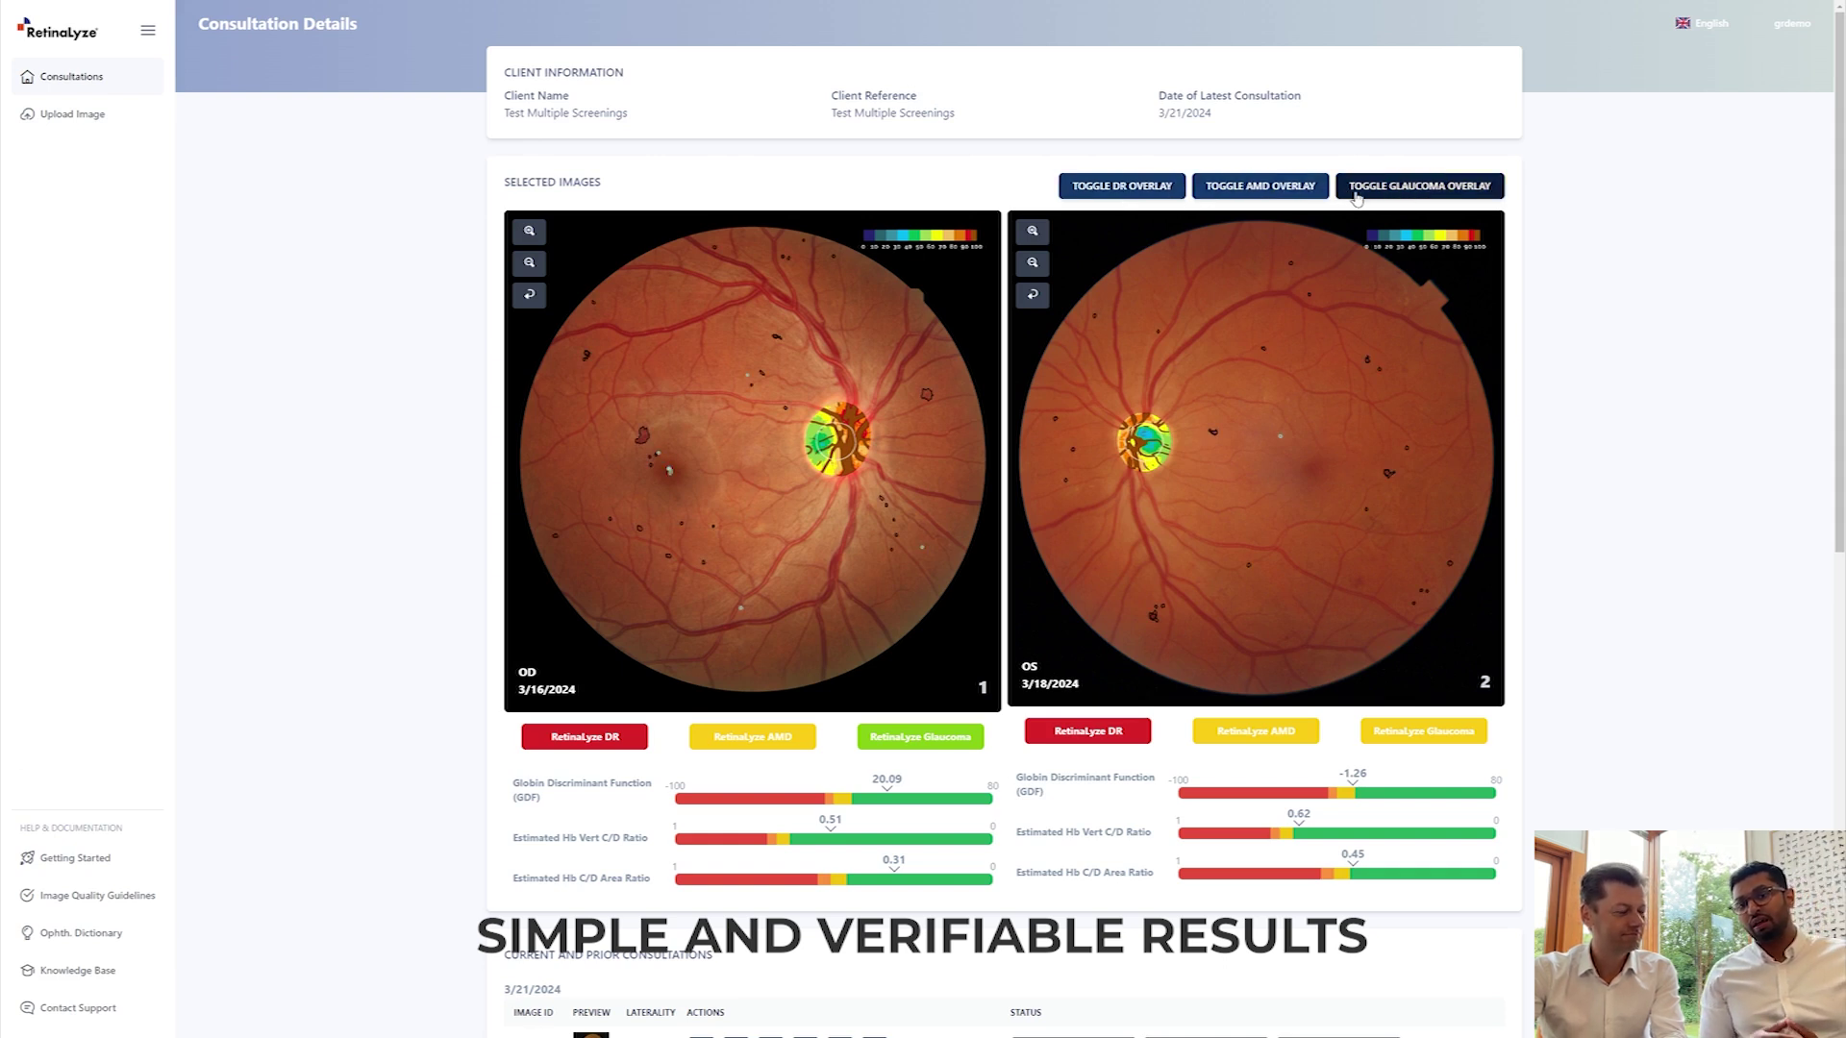
left_click(1382, 199)
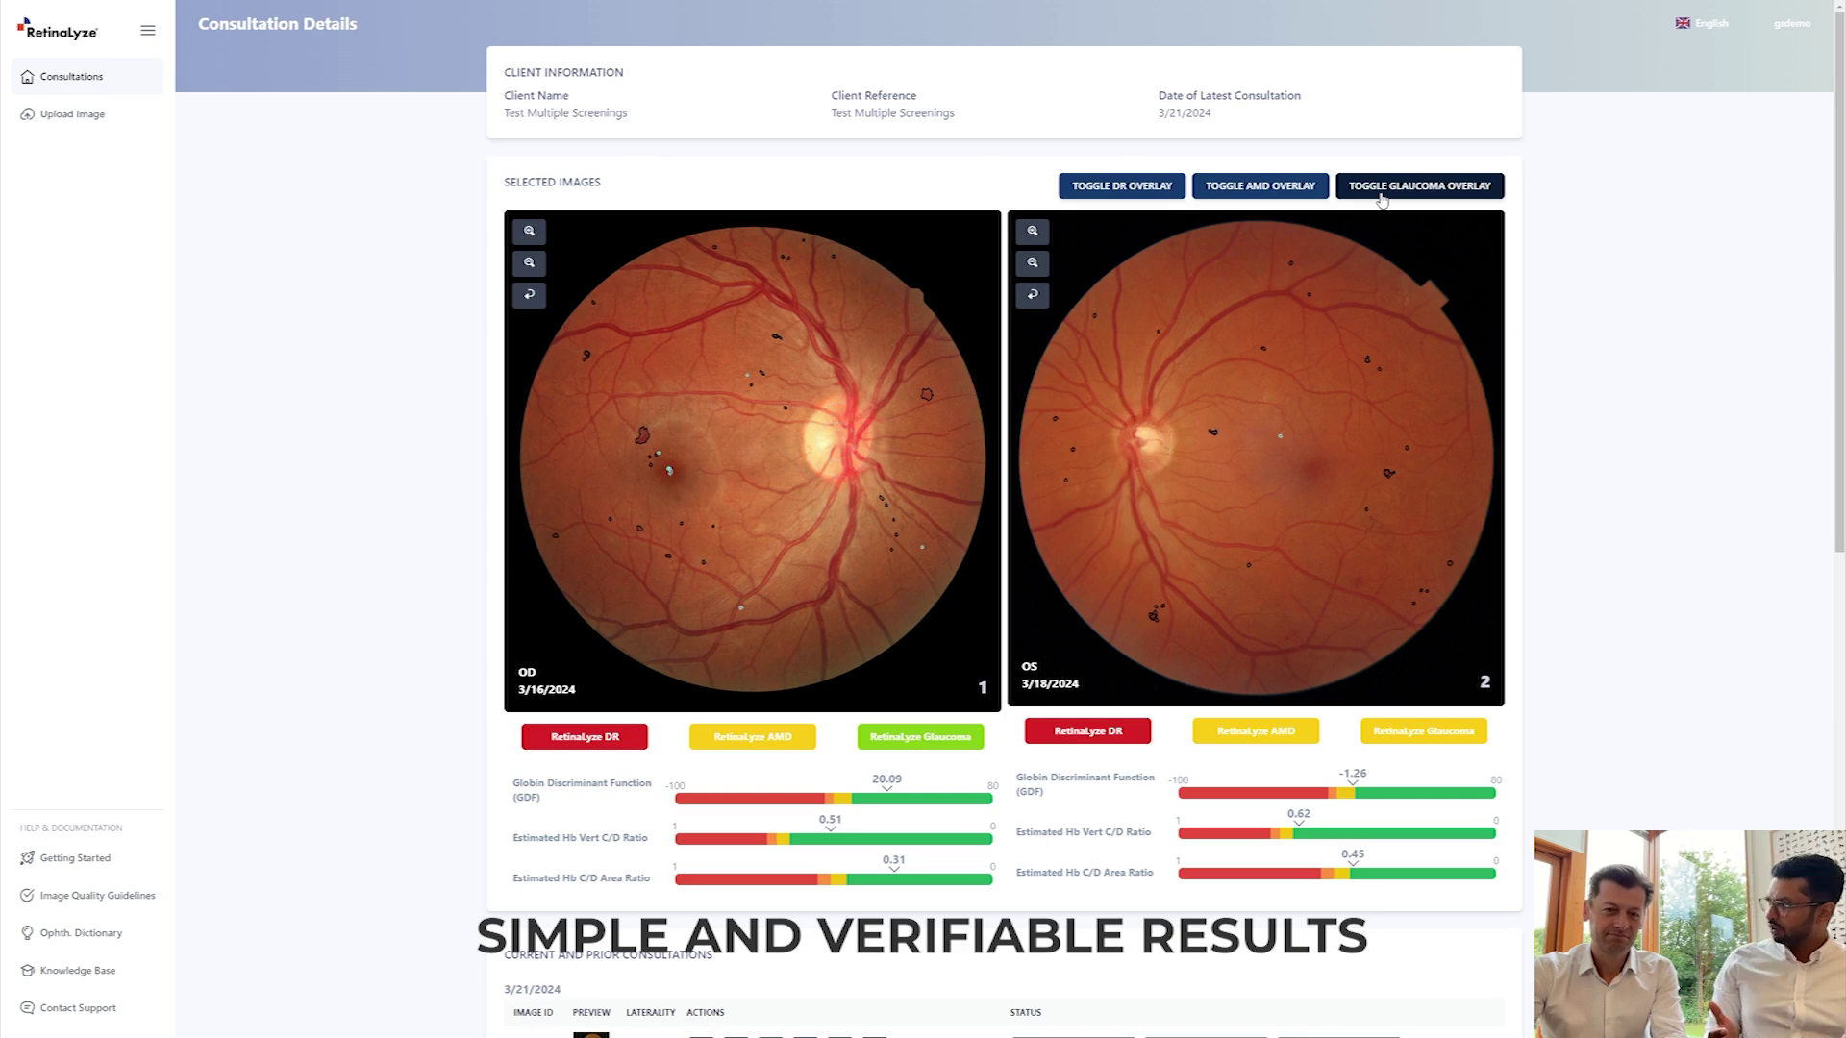
left_click(1381, 199)
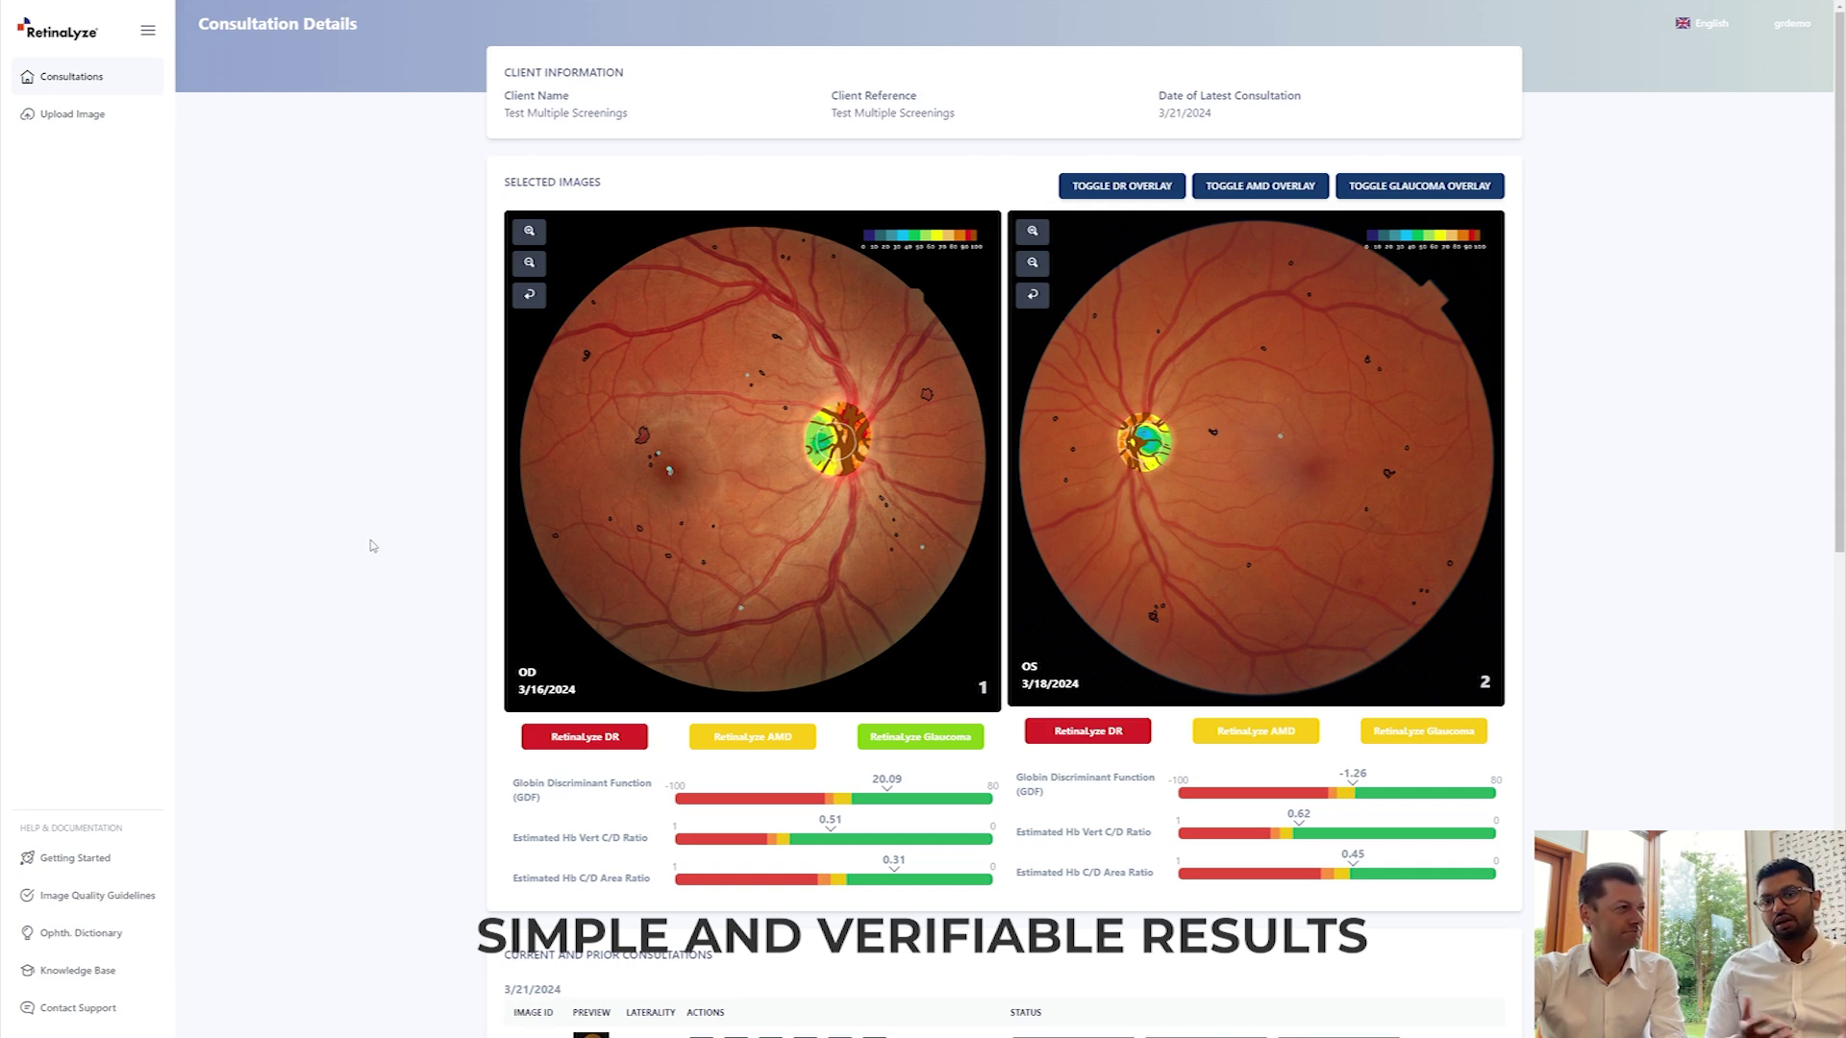
left_click(1125, 196)
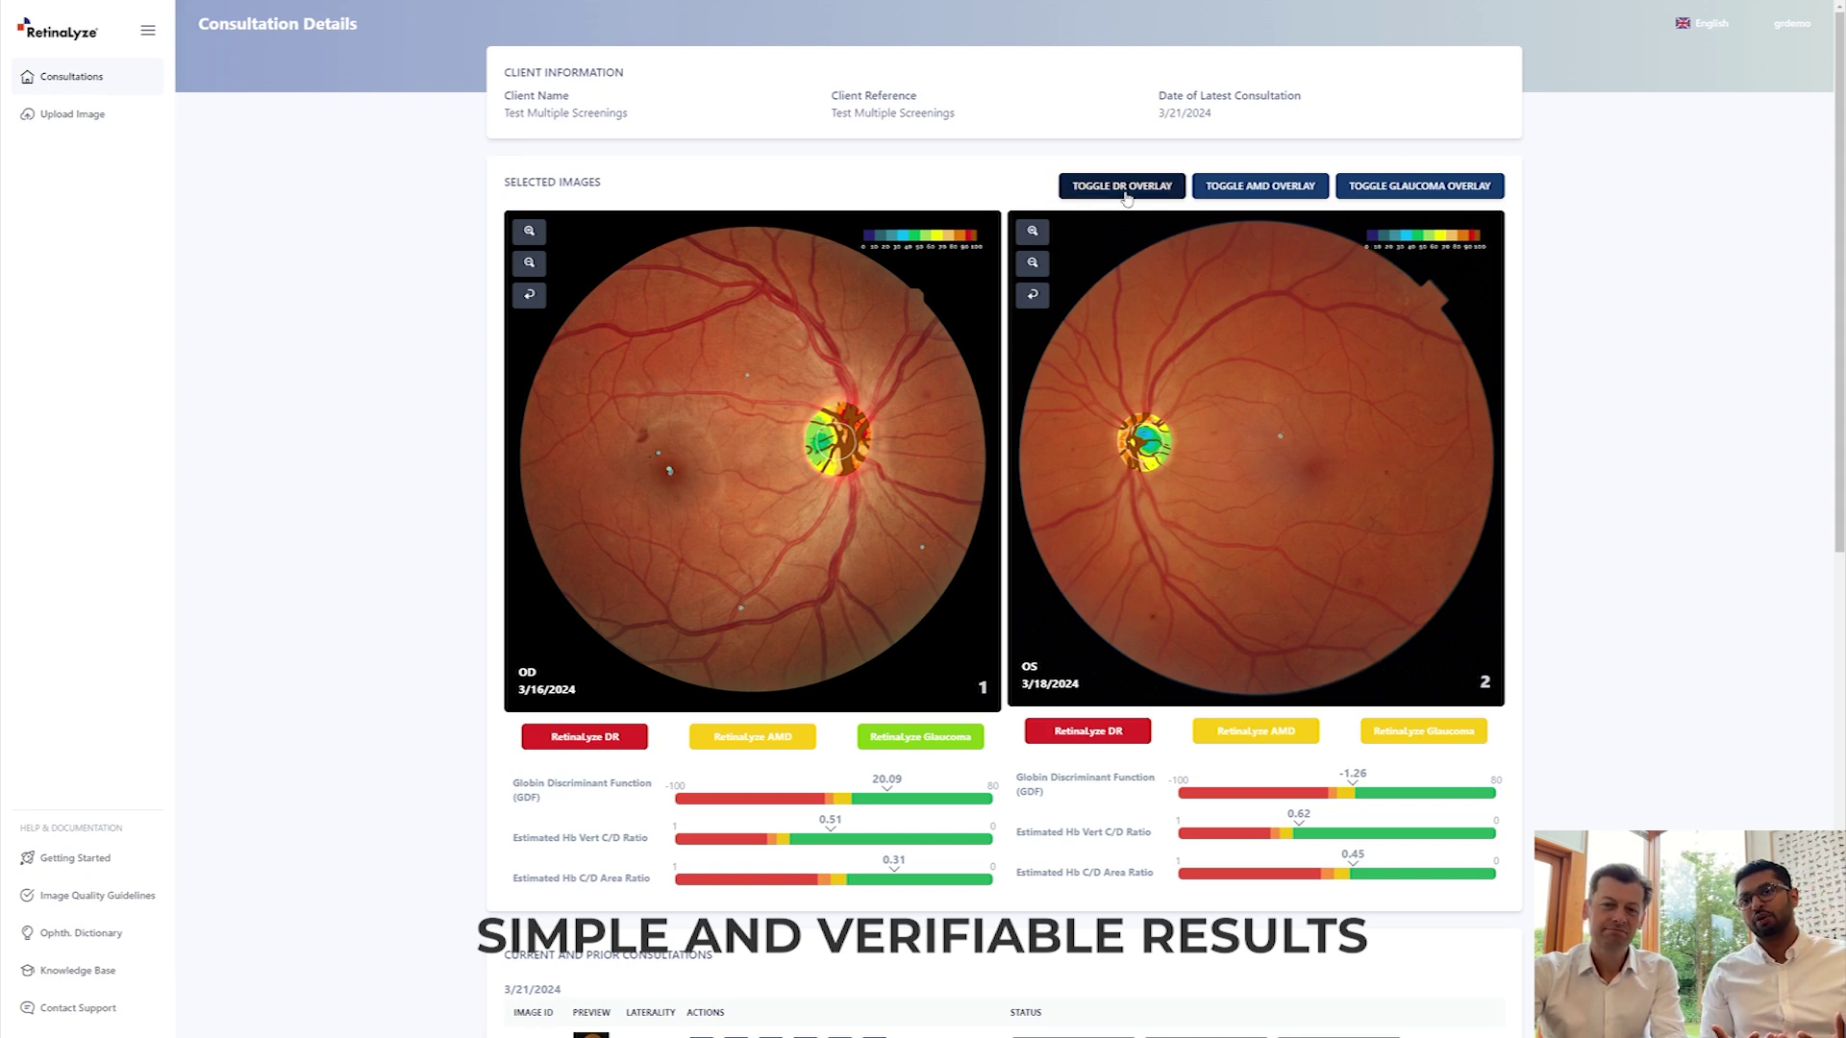
left_click(1127, 197)
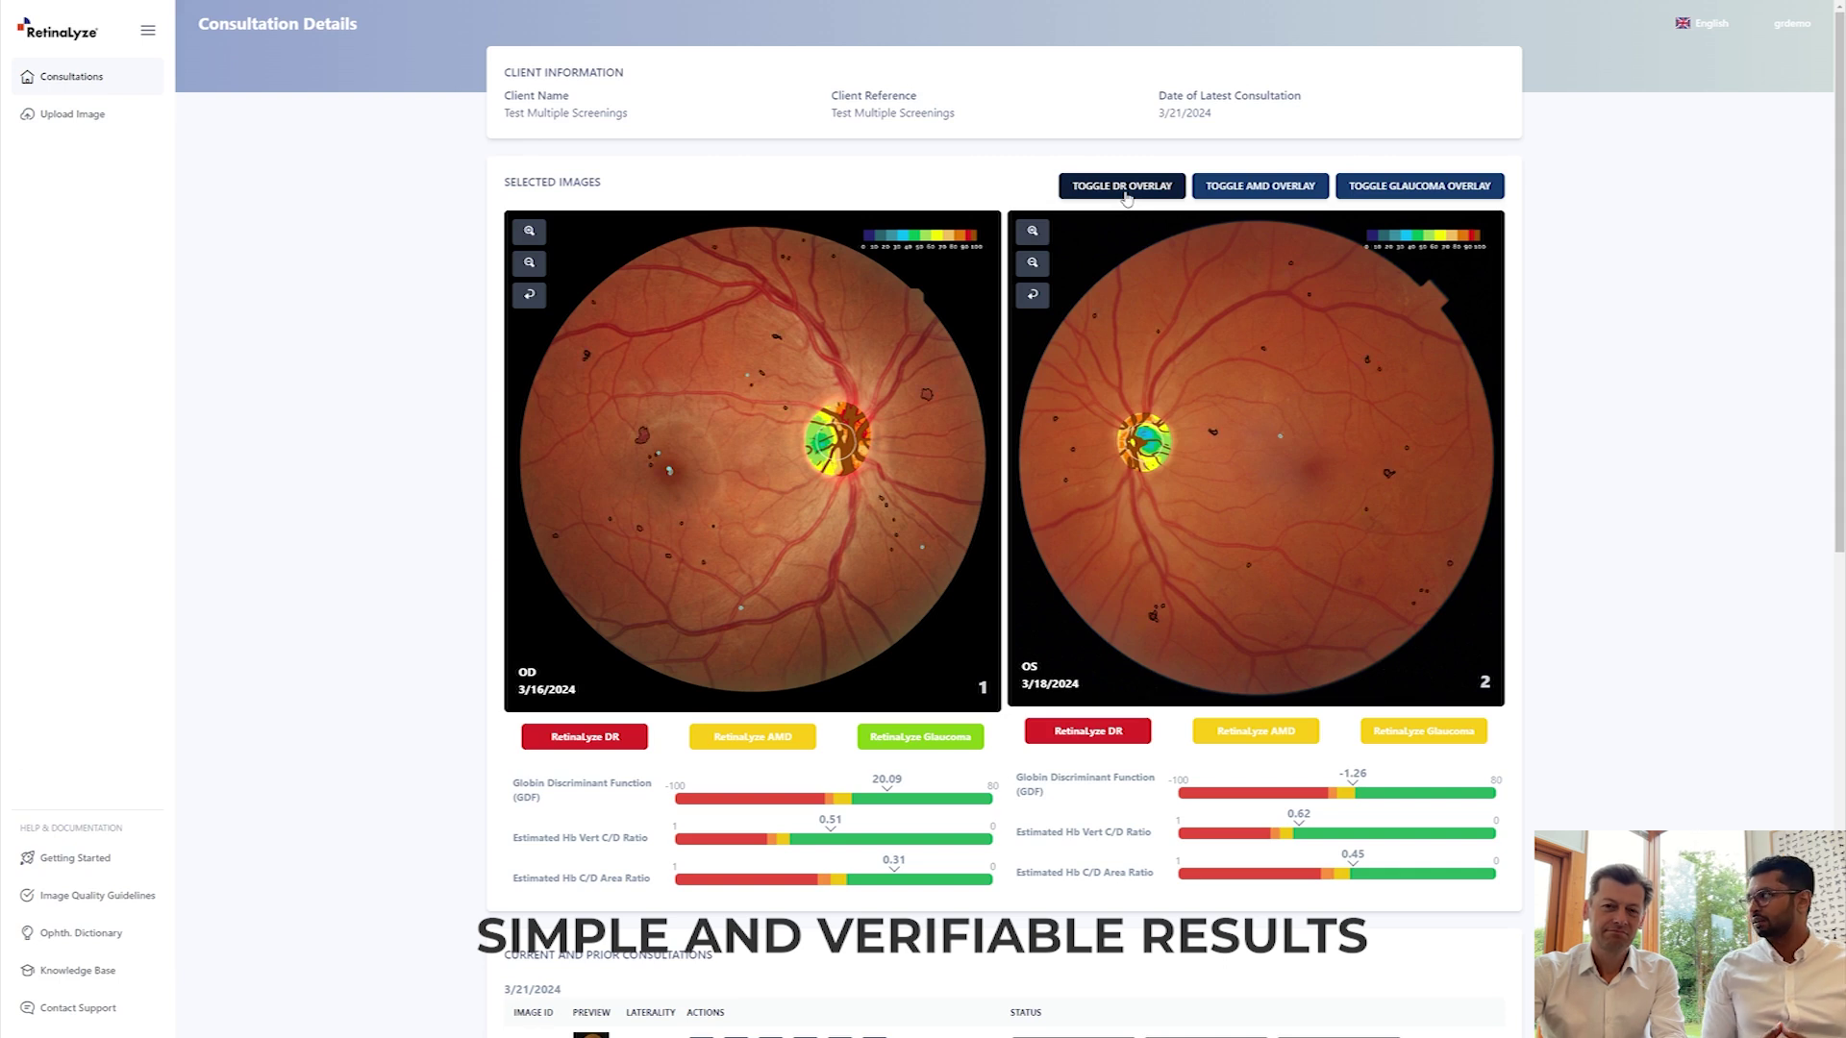
left_click(1312, 197)
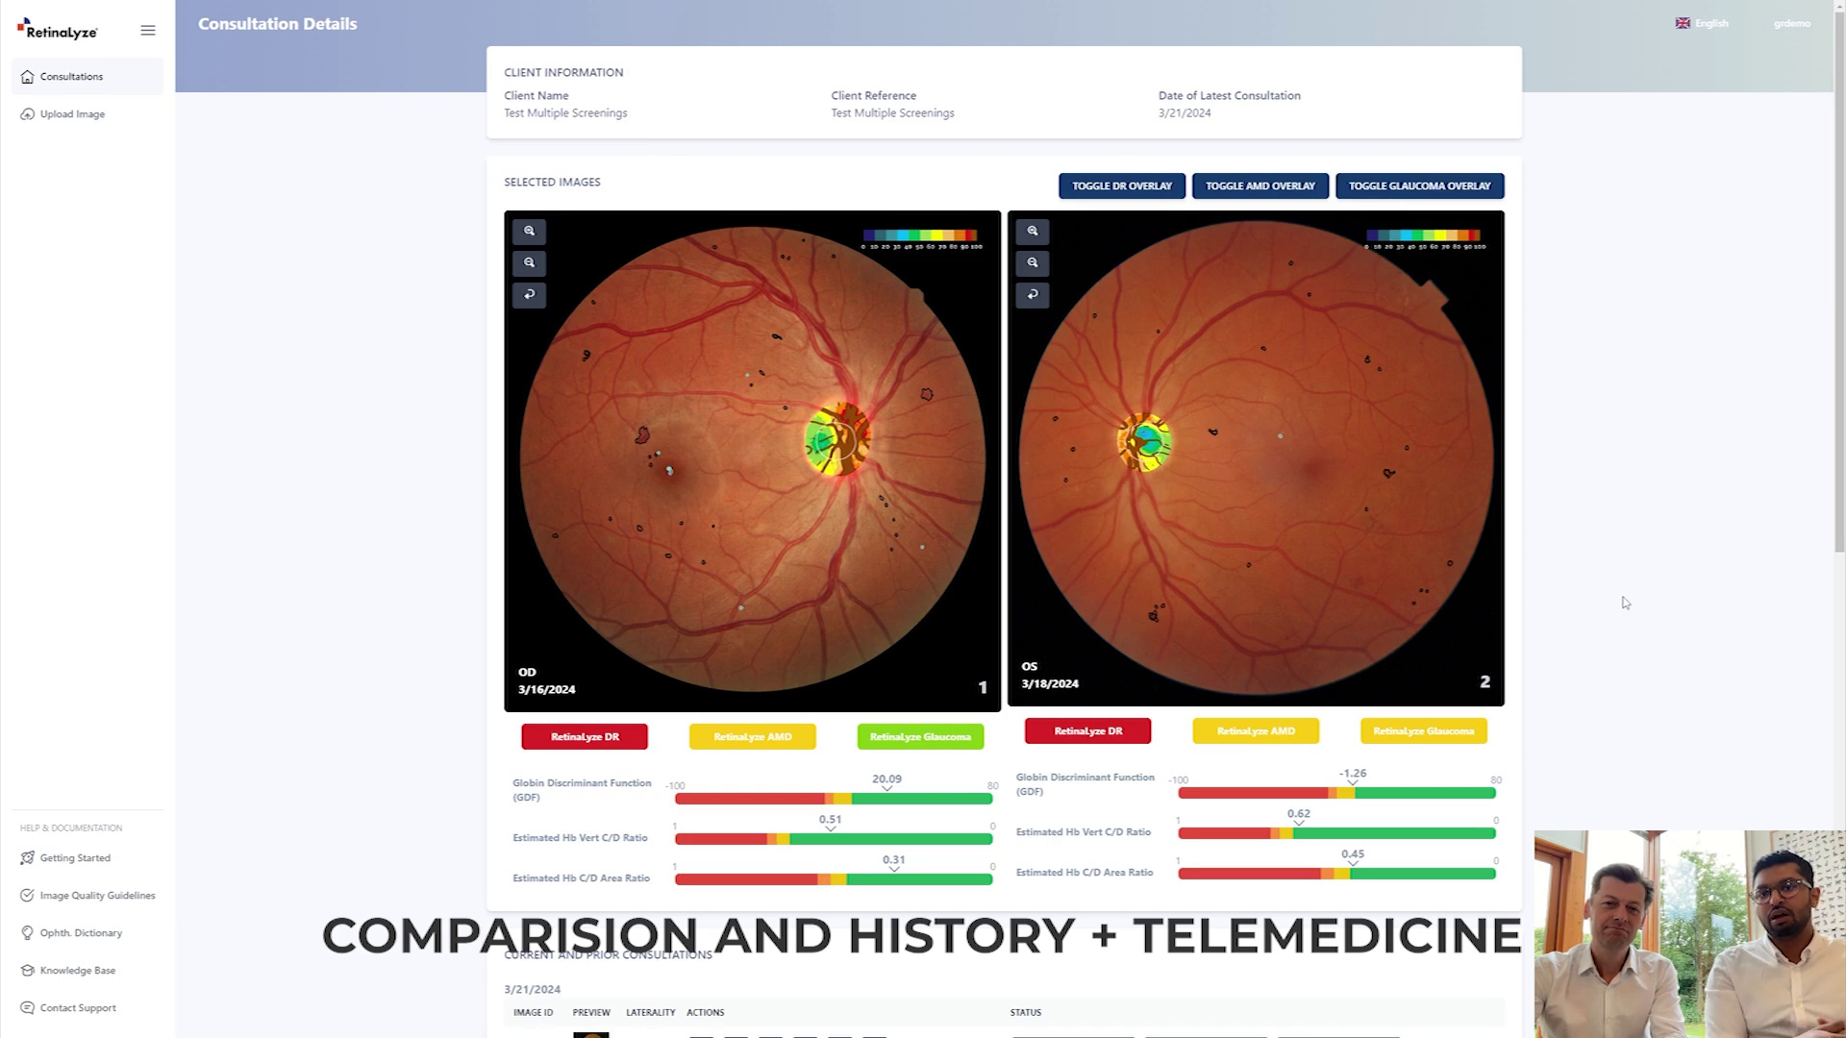
Scroll down to the Current and Prior Consultations table with the 3/21/2024 and 3/18/2024 entries.
scroll(1625, 603, "down", 5)
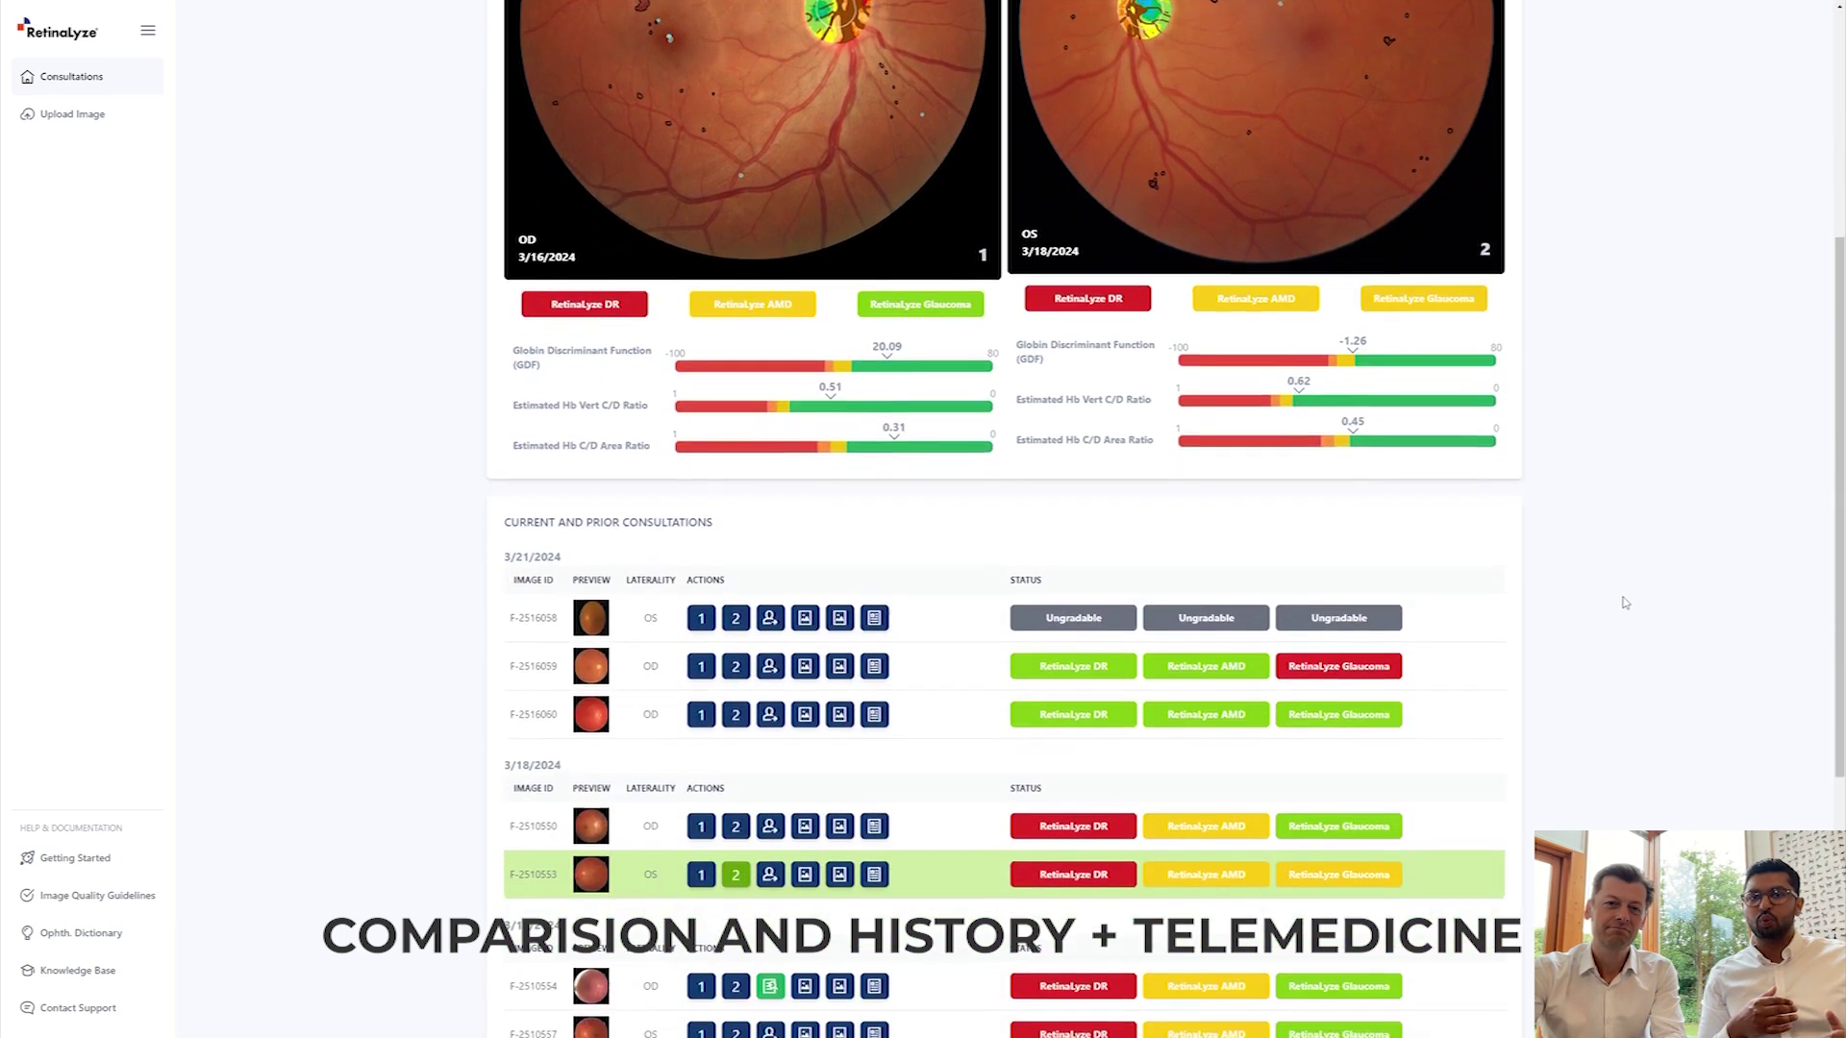
scroll(1625, 603, "down", 5)
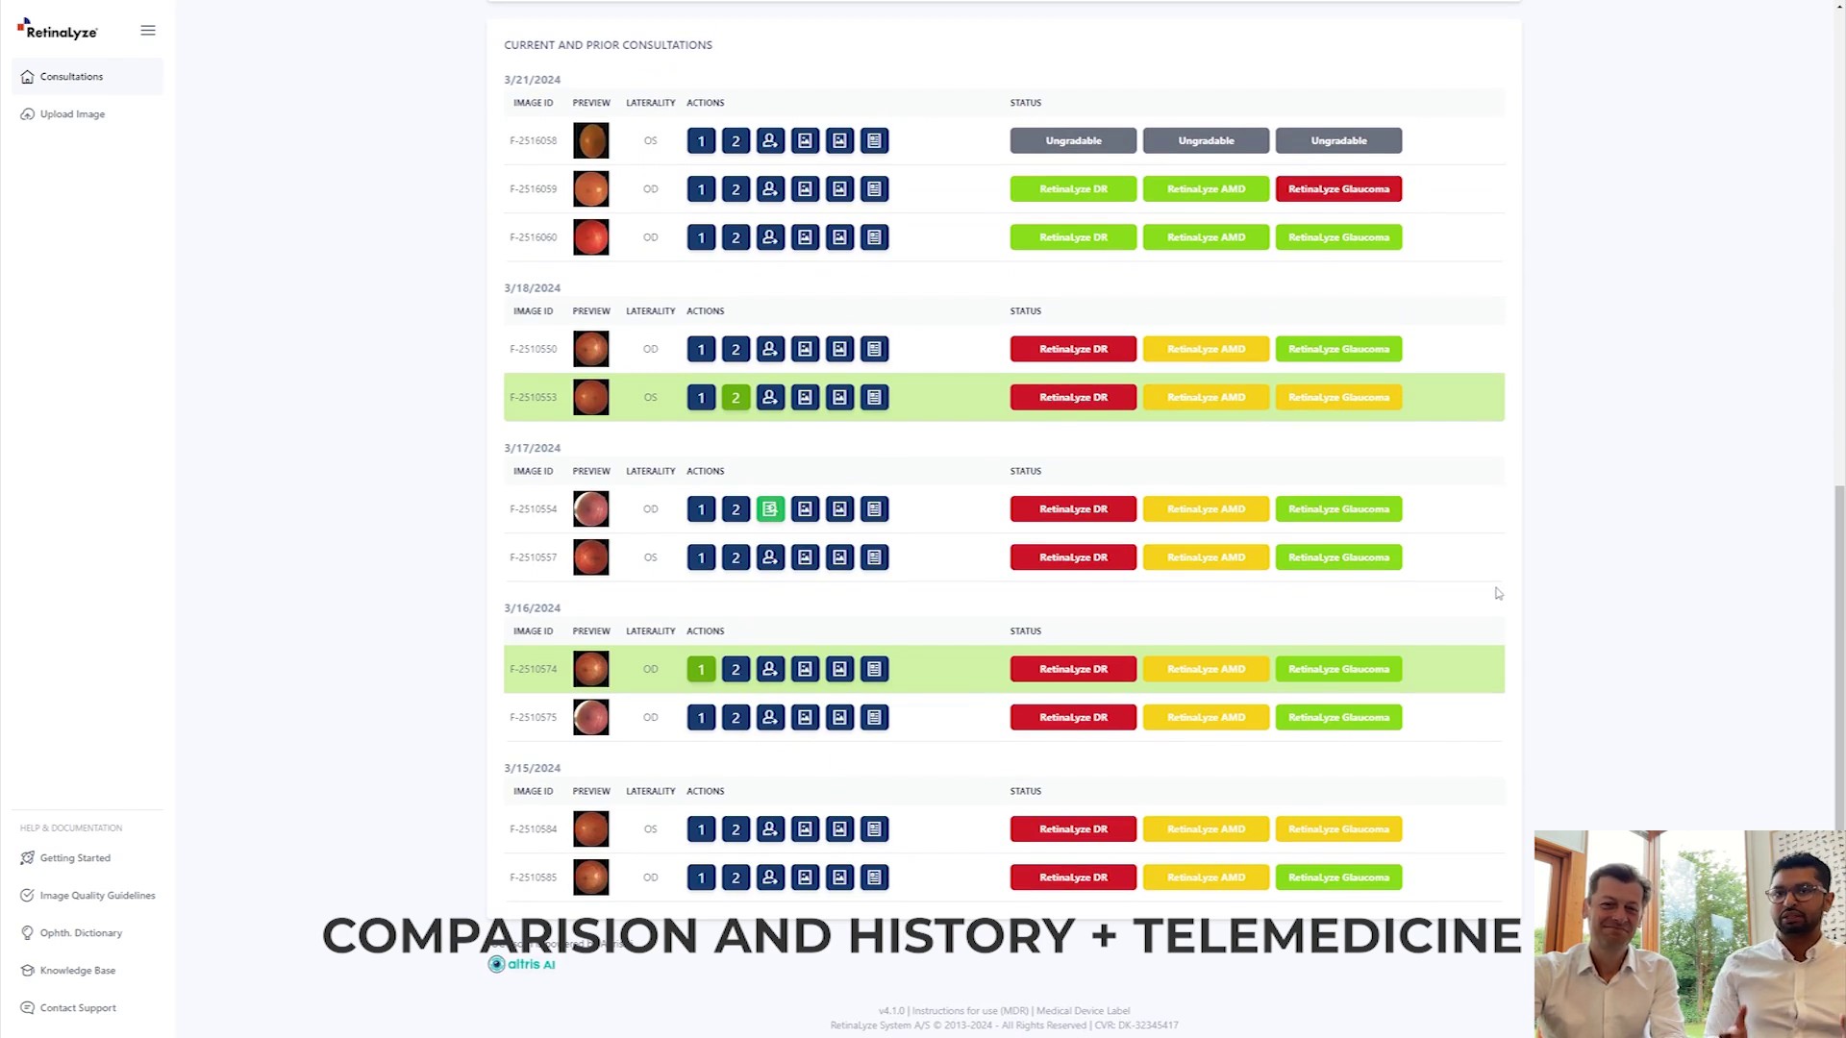
left_click(769, 558)
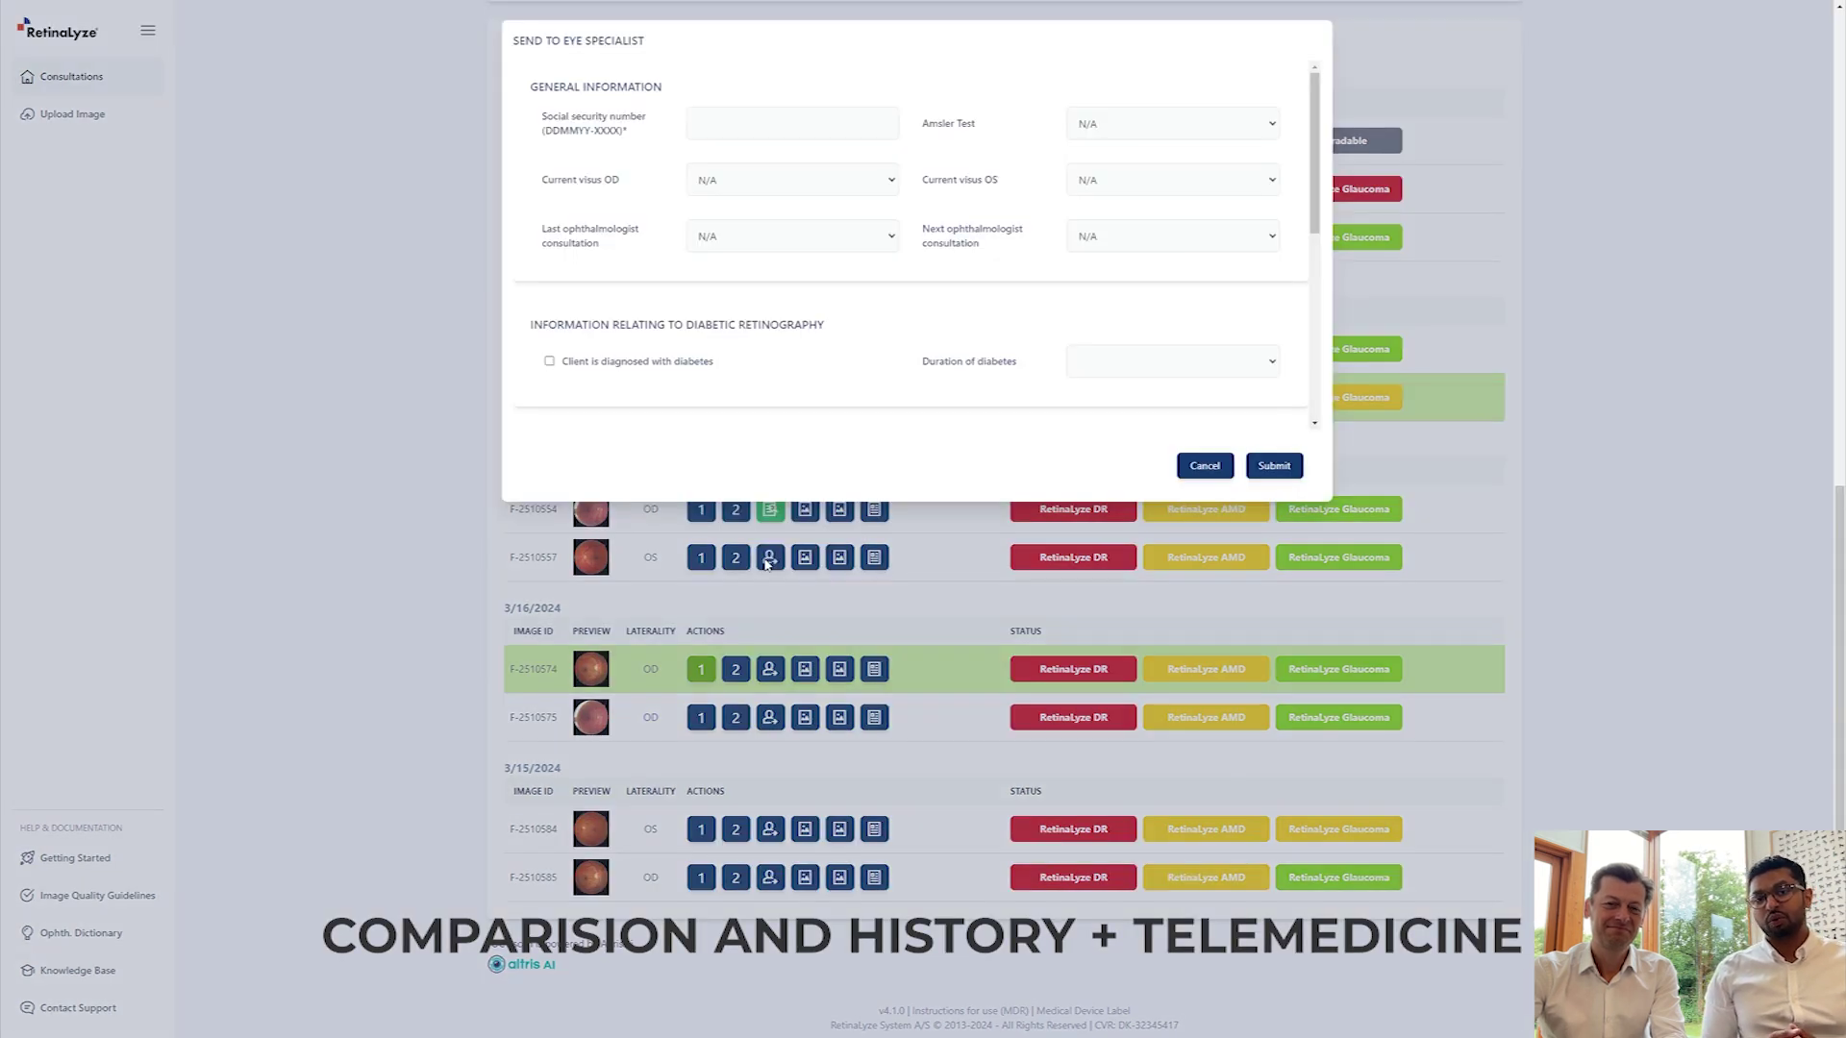
scroll(1039, 173, "down", 3)
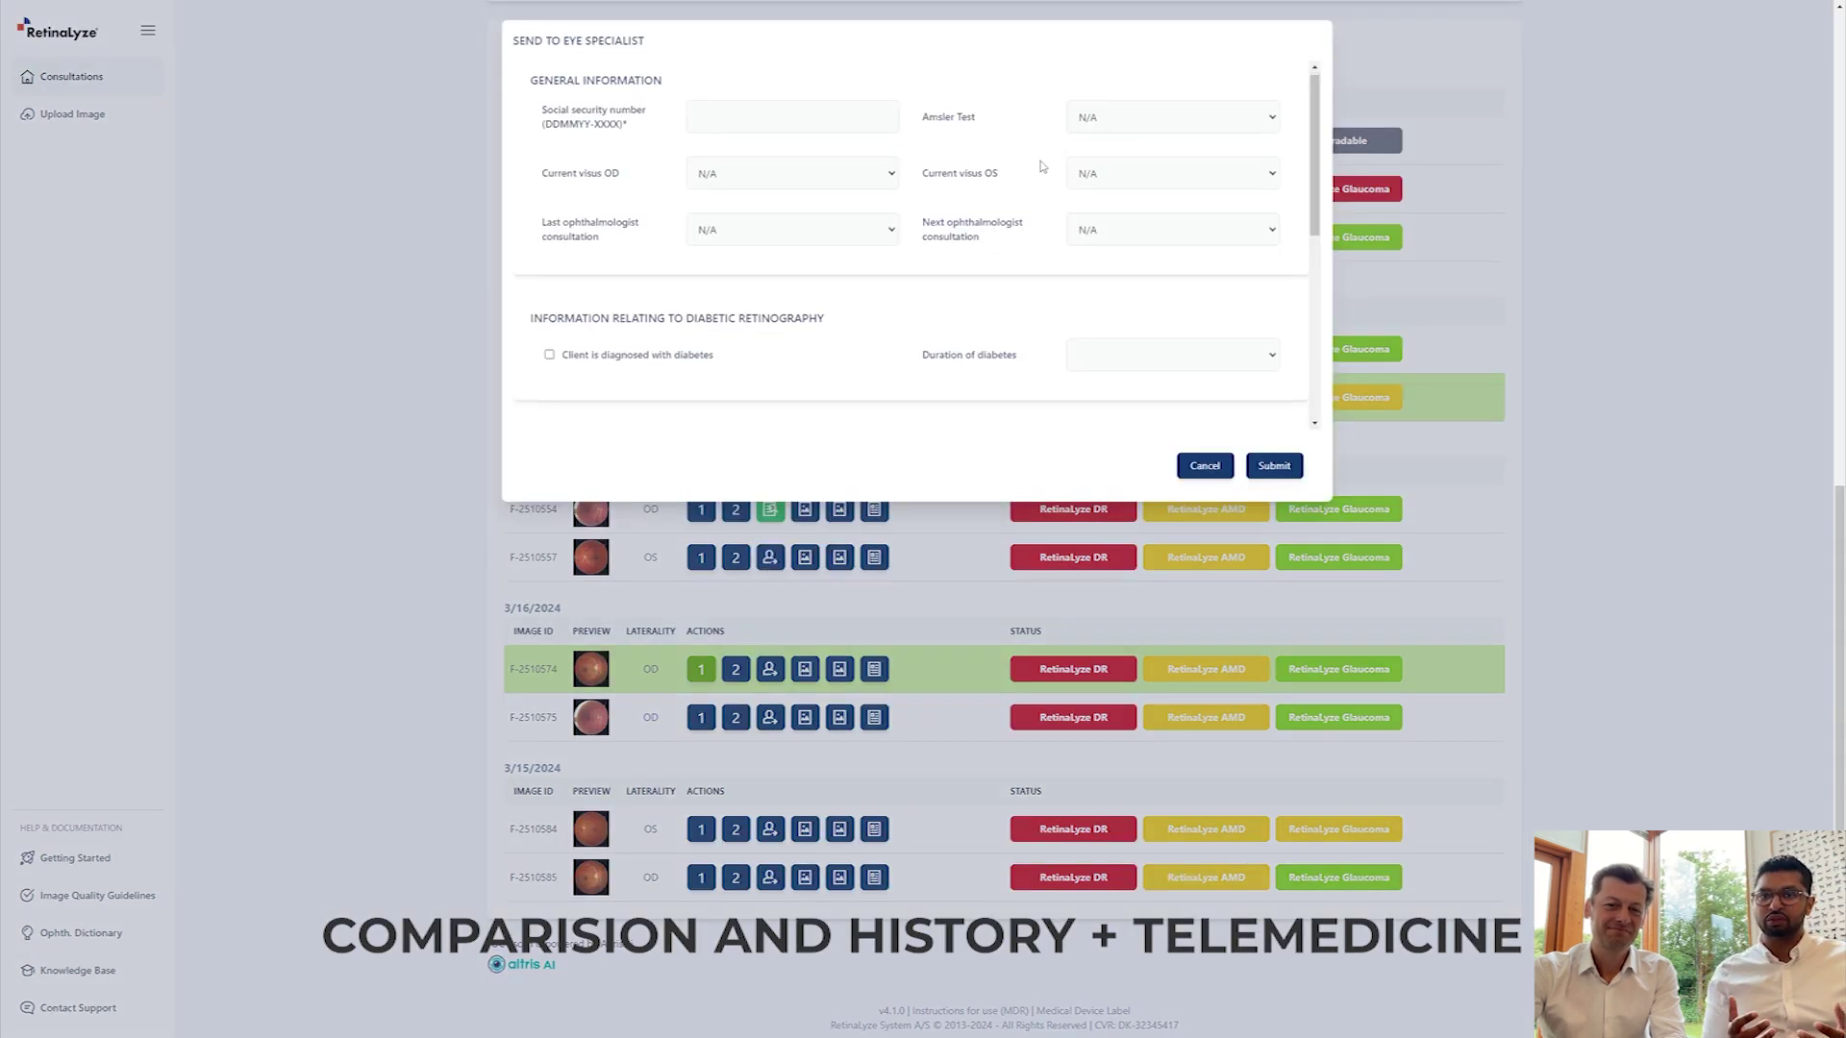
scroll(1039, 171, "down", 2)
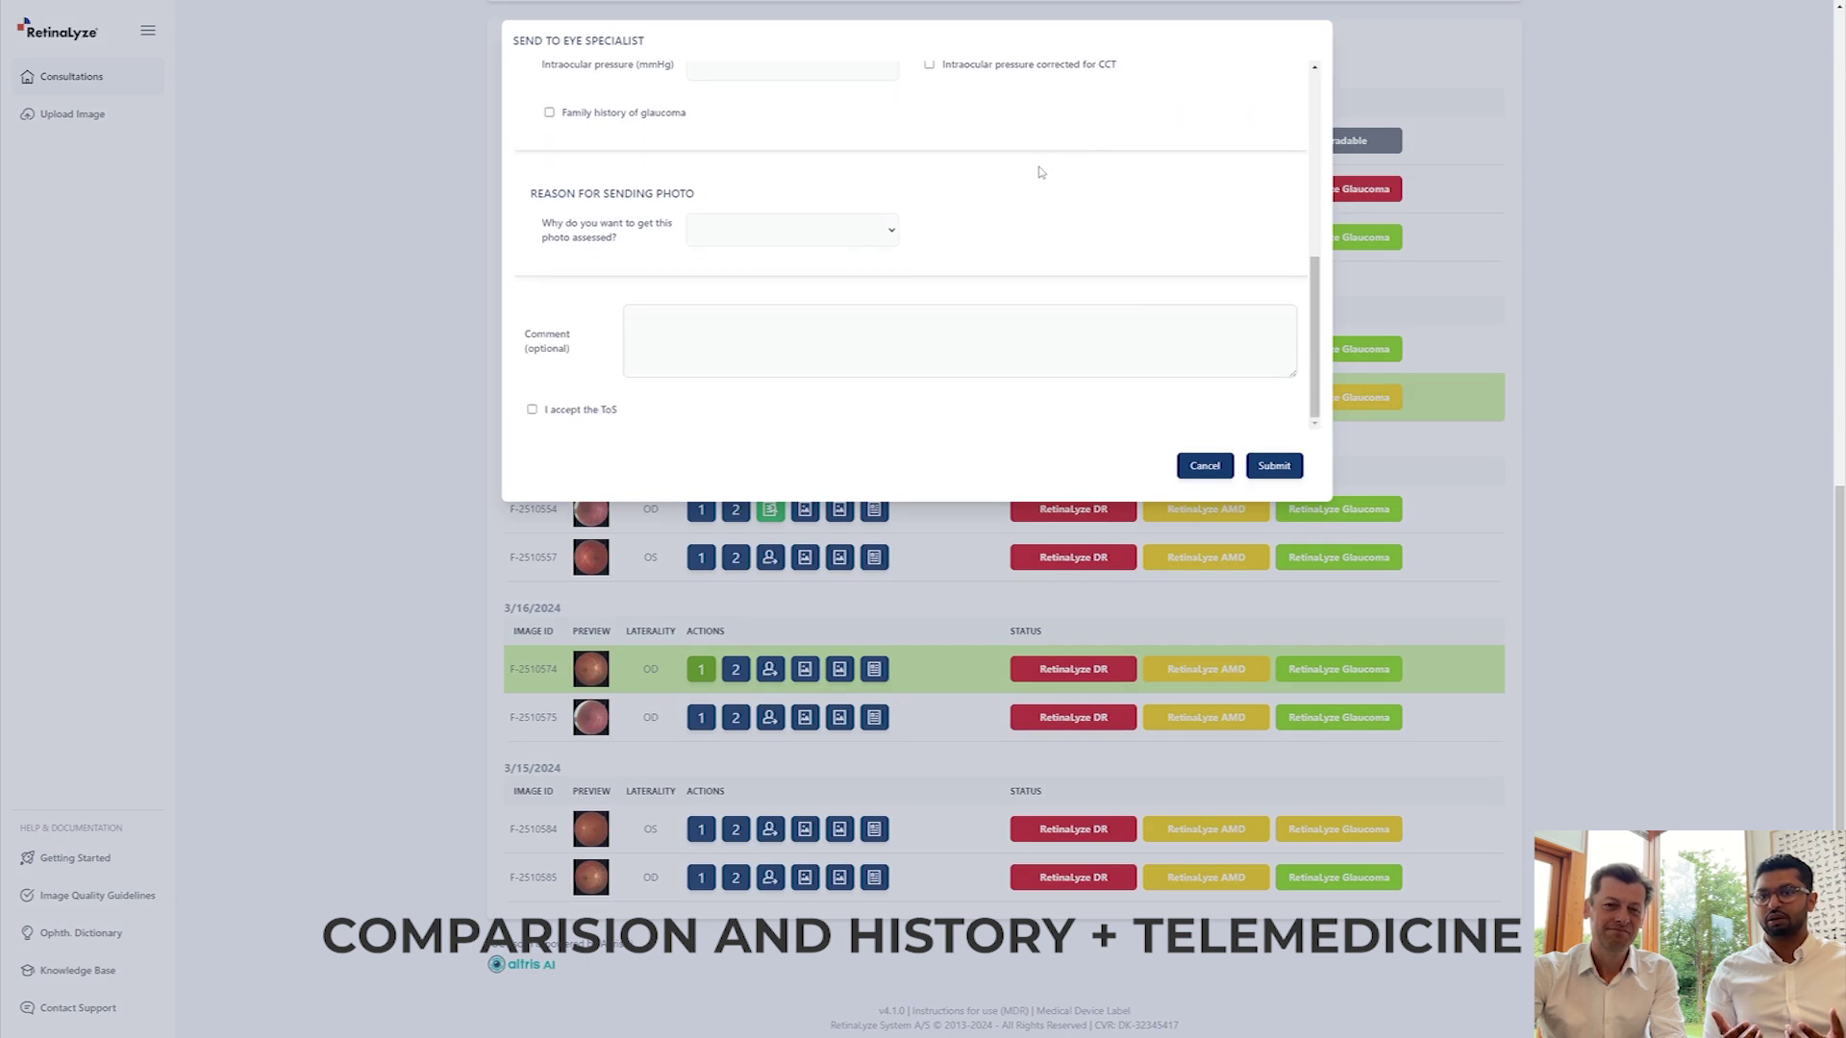
left_click(1206, 466)
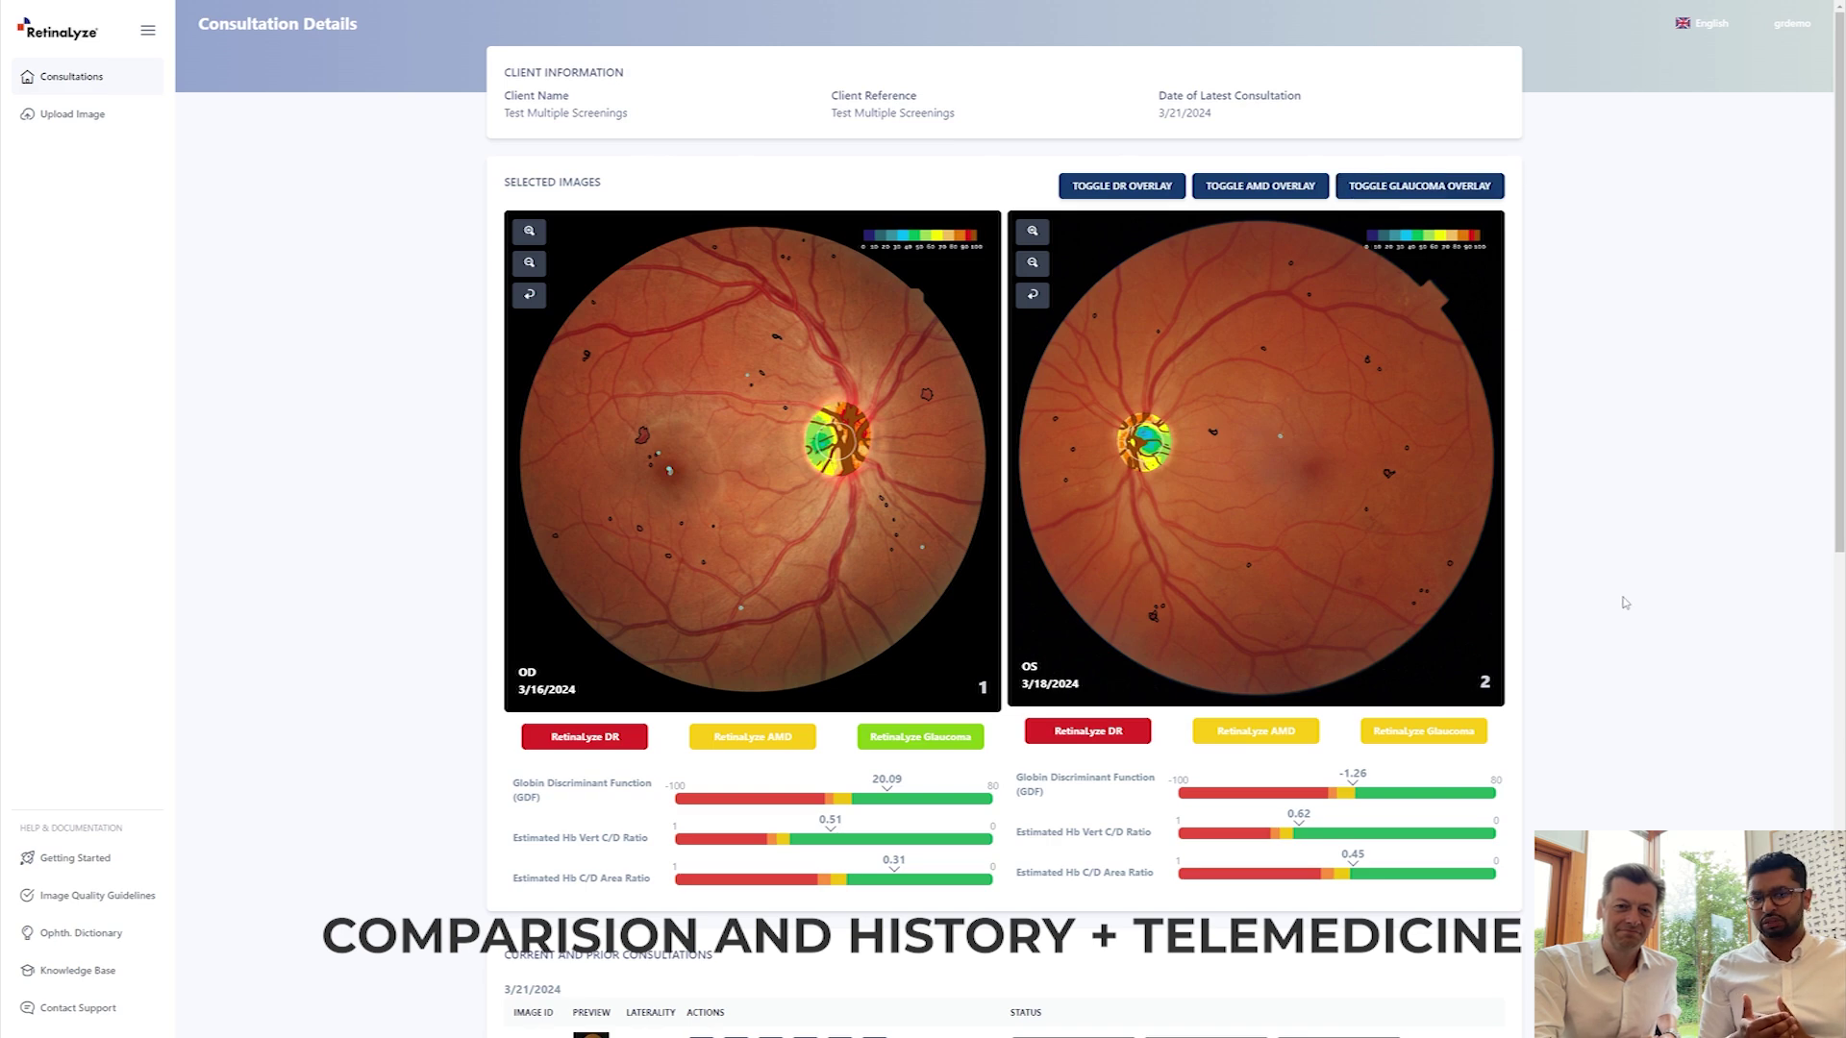
Scroll past the fundus images to show the history back to the 3/15/2024 images.
scroll(1625, 603, "down", 5)
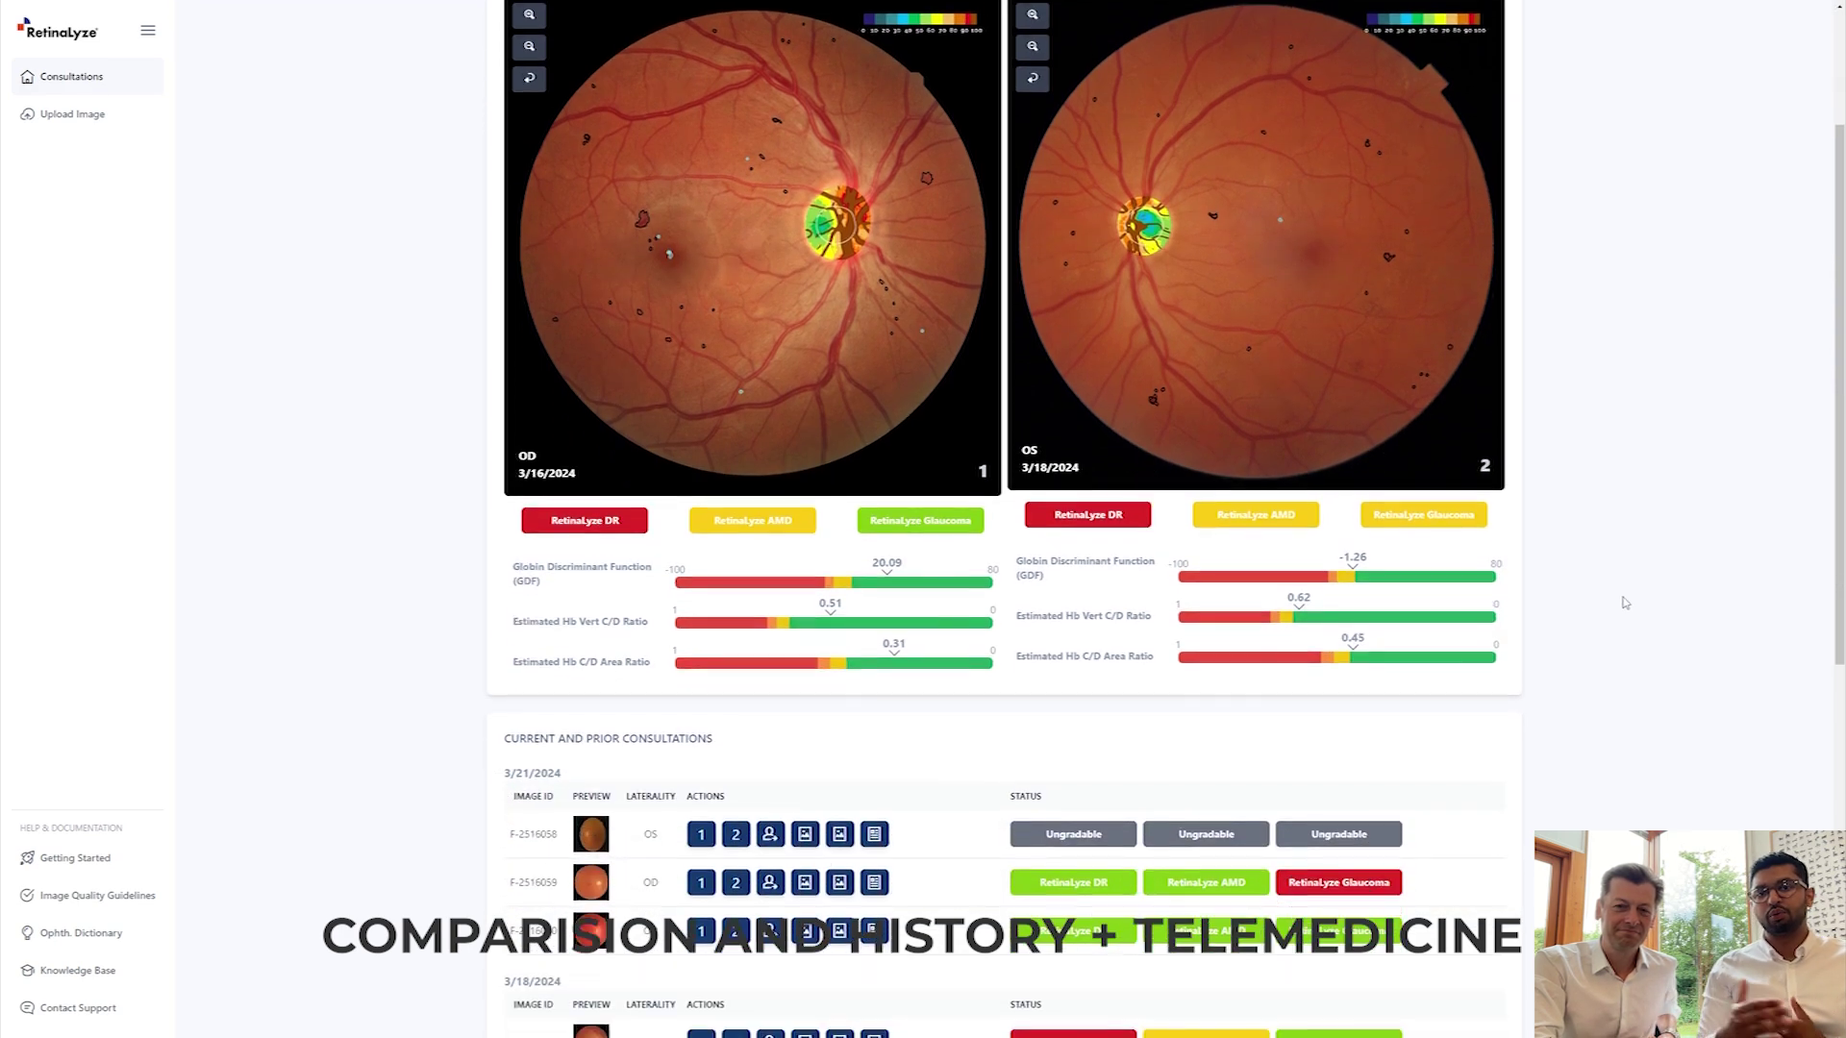
scroll(1625, 603, "down", 5)
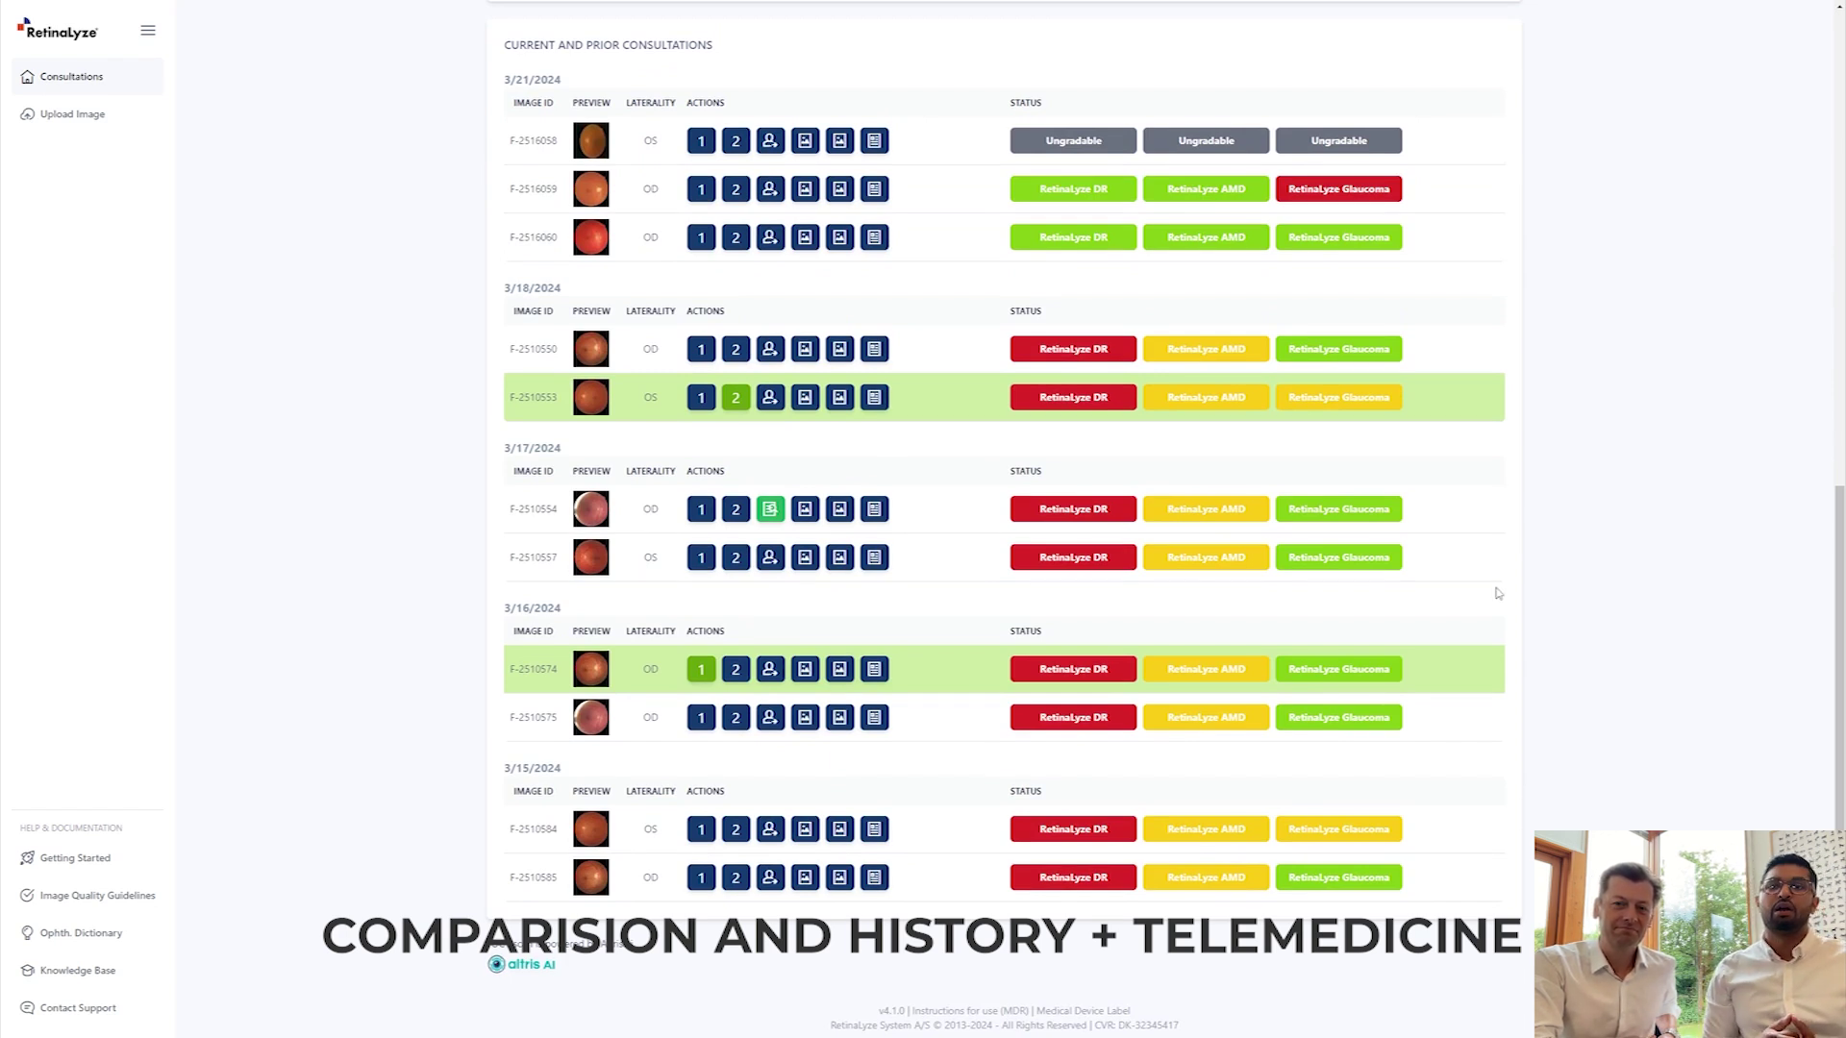
left_click(768, 561)
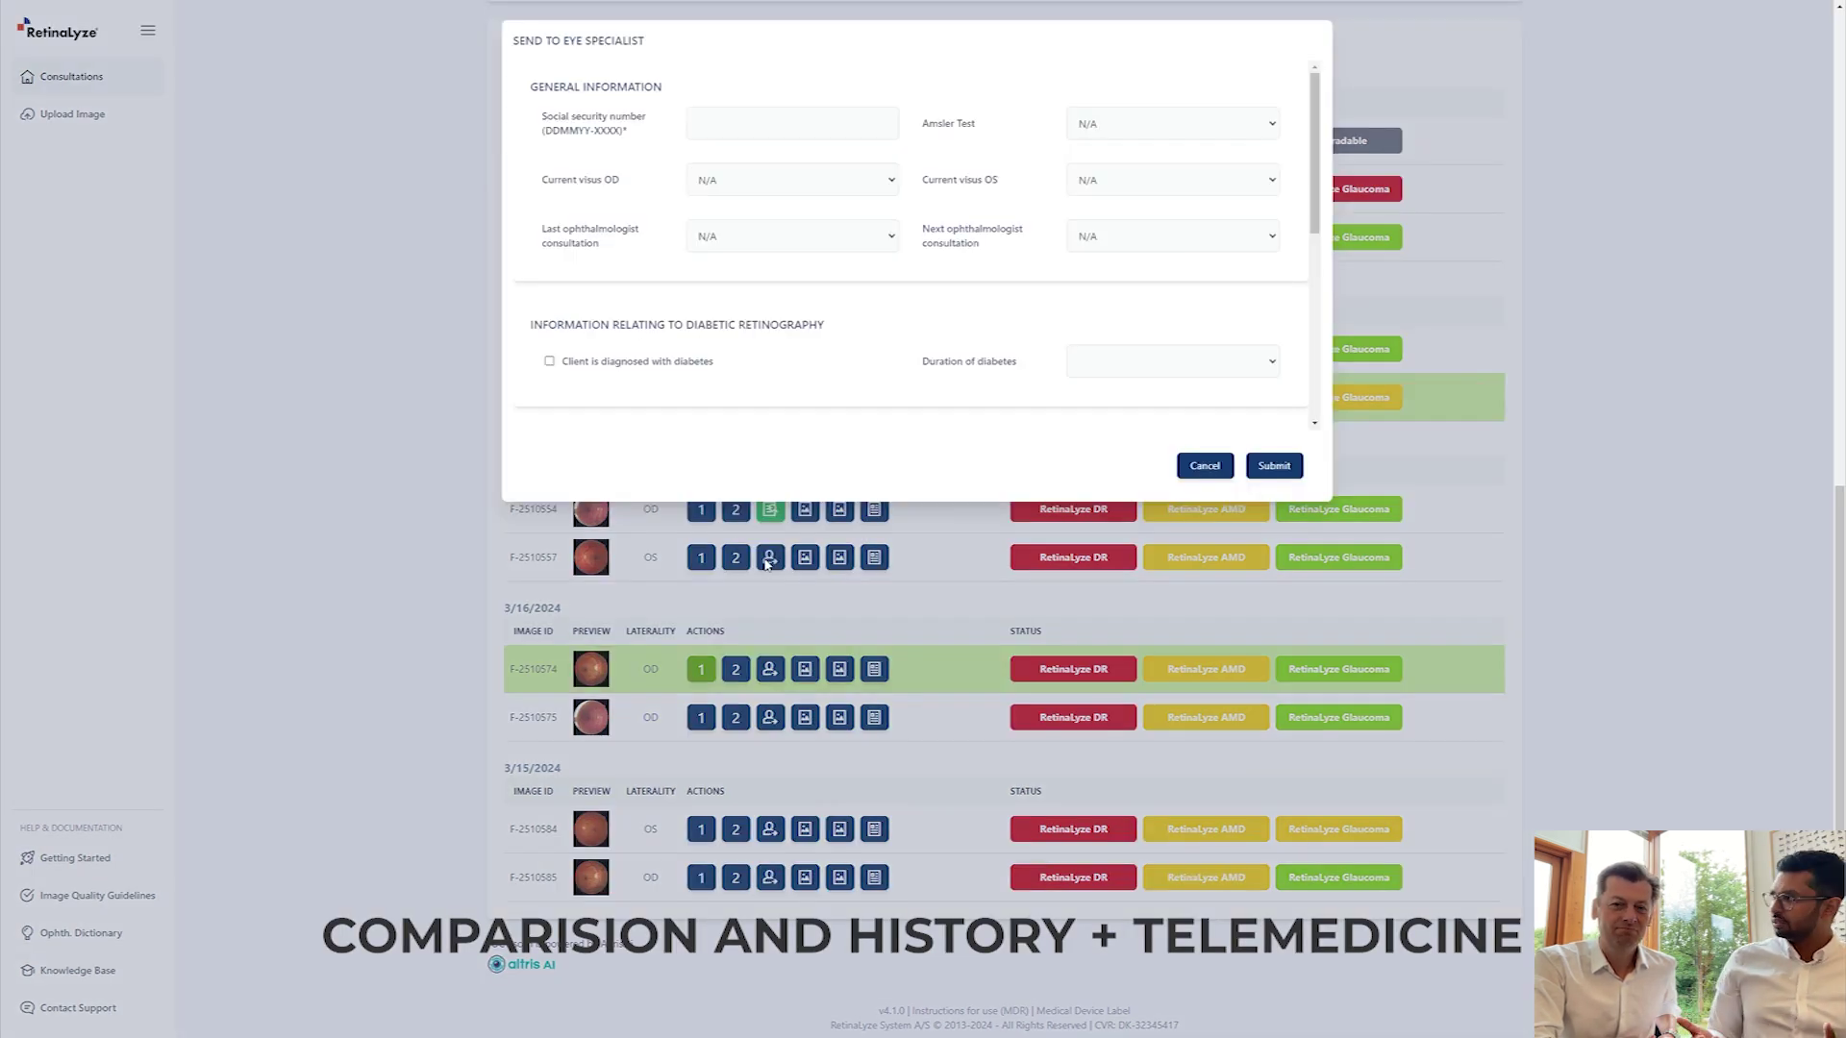
scroll(1040, 170, "down", 3)
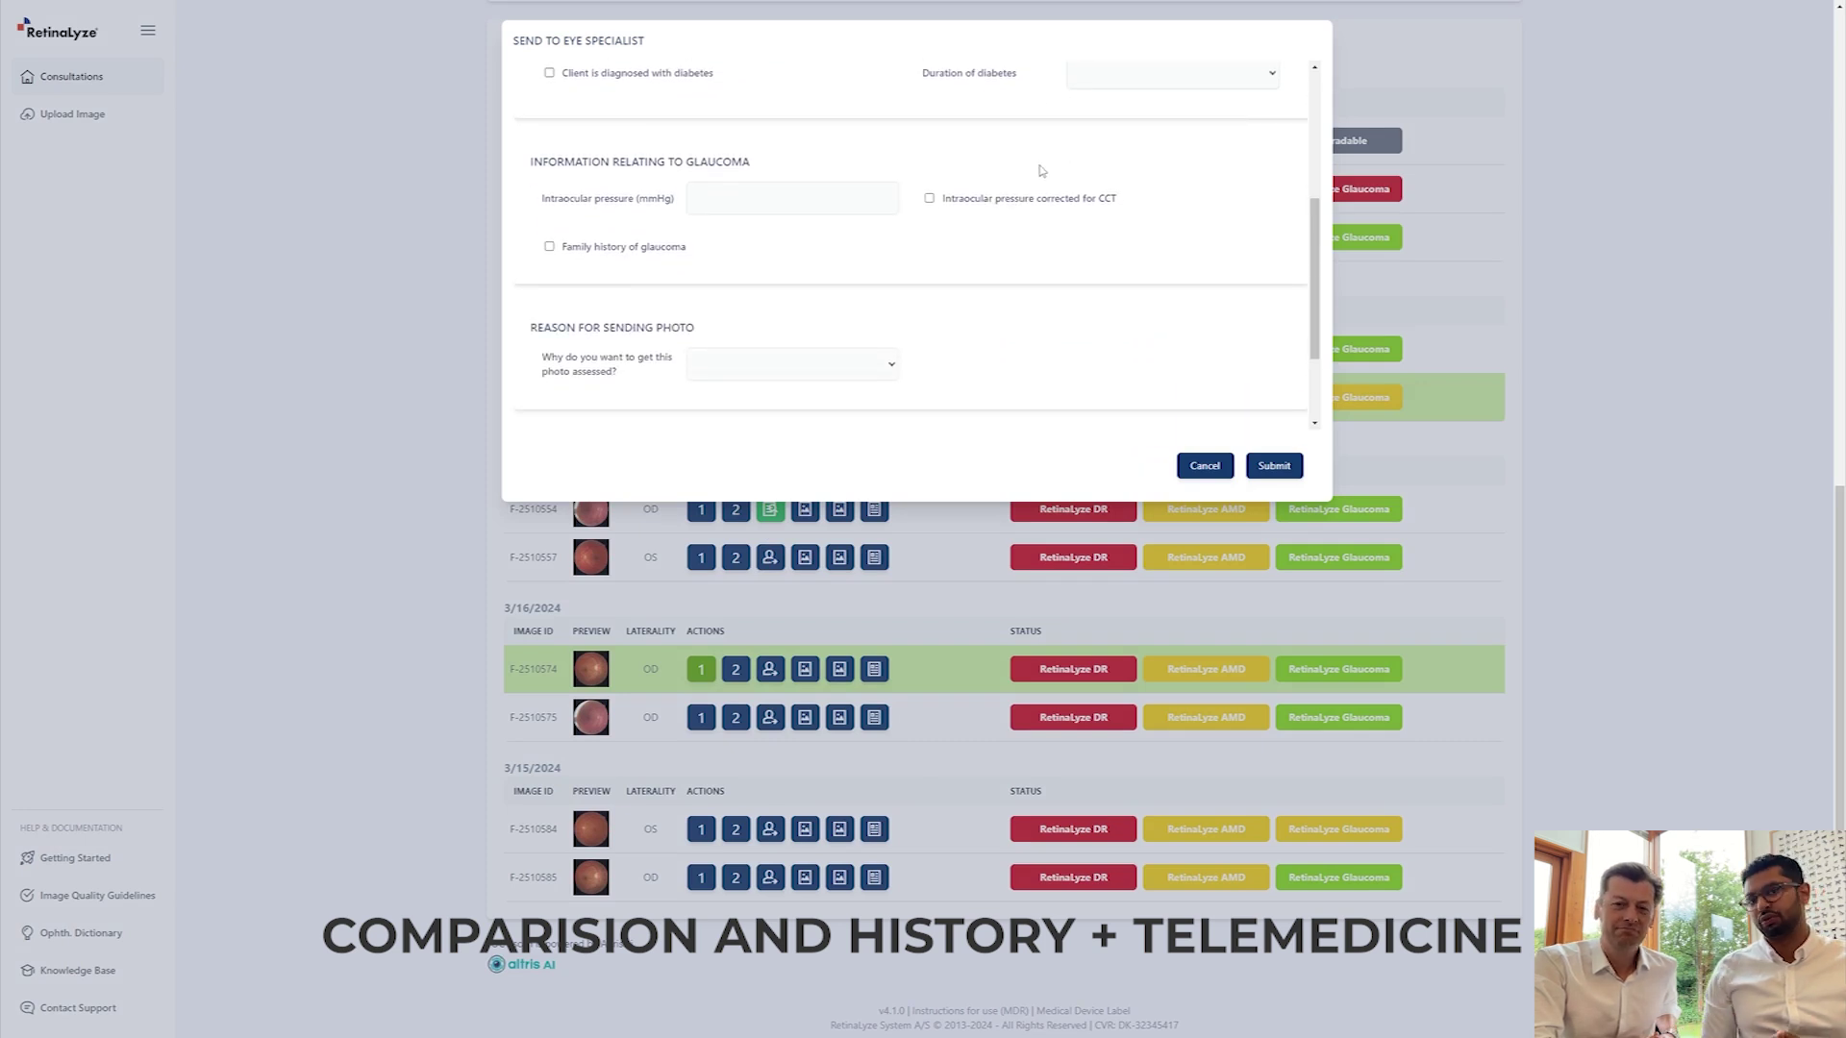
scroll(1040, 170, "down", 2)
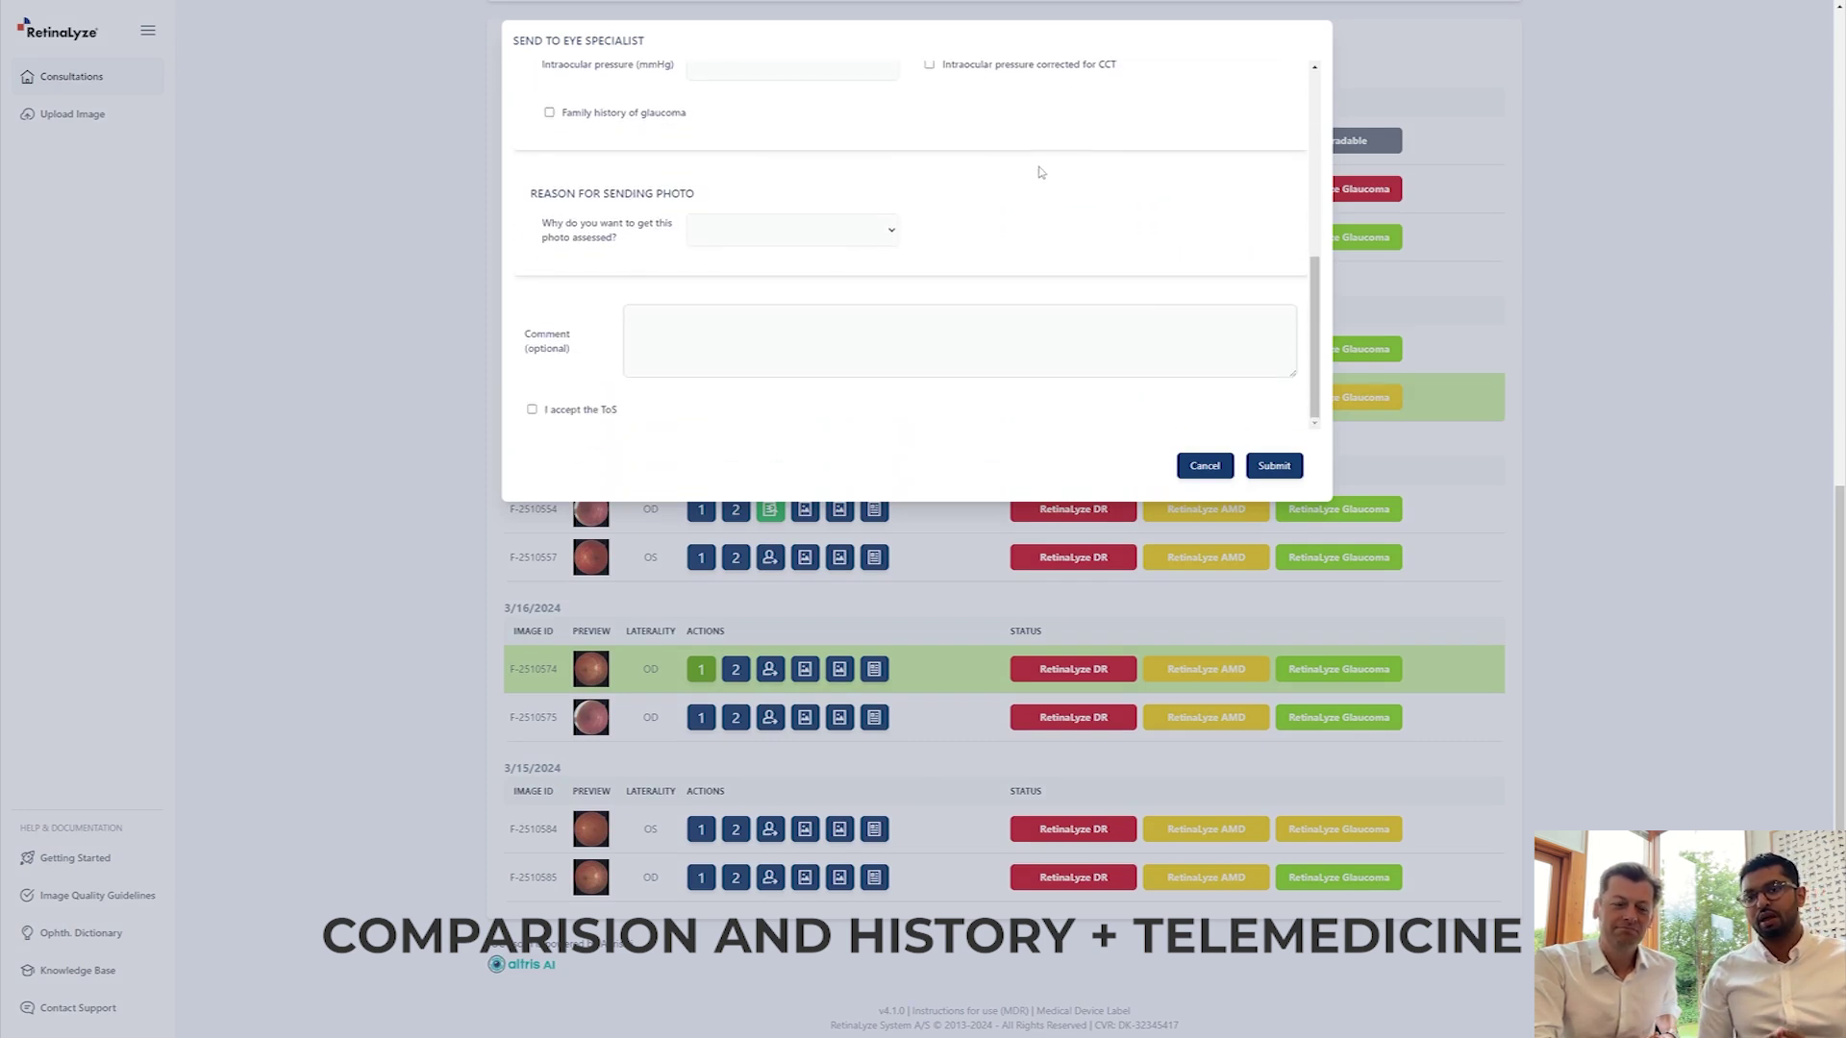
left_click(1205, 466)
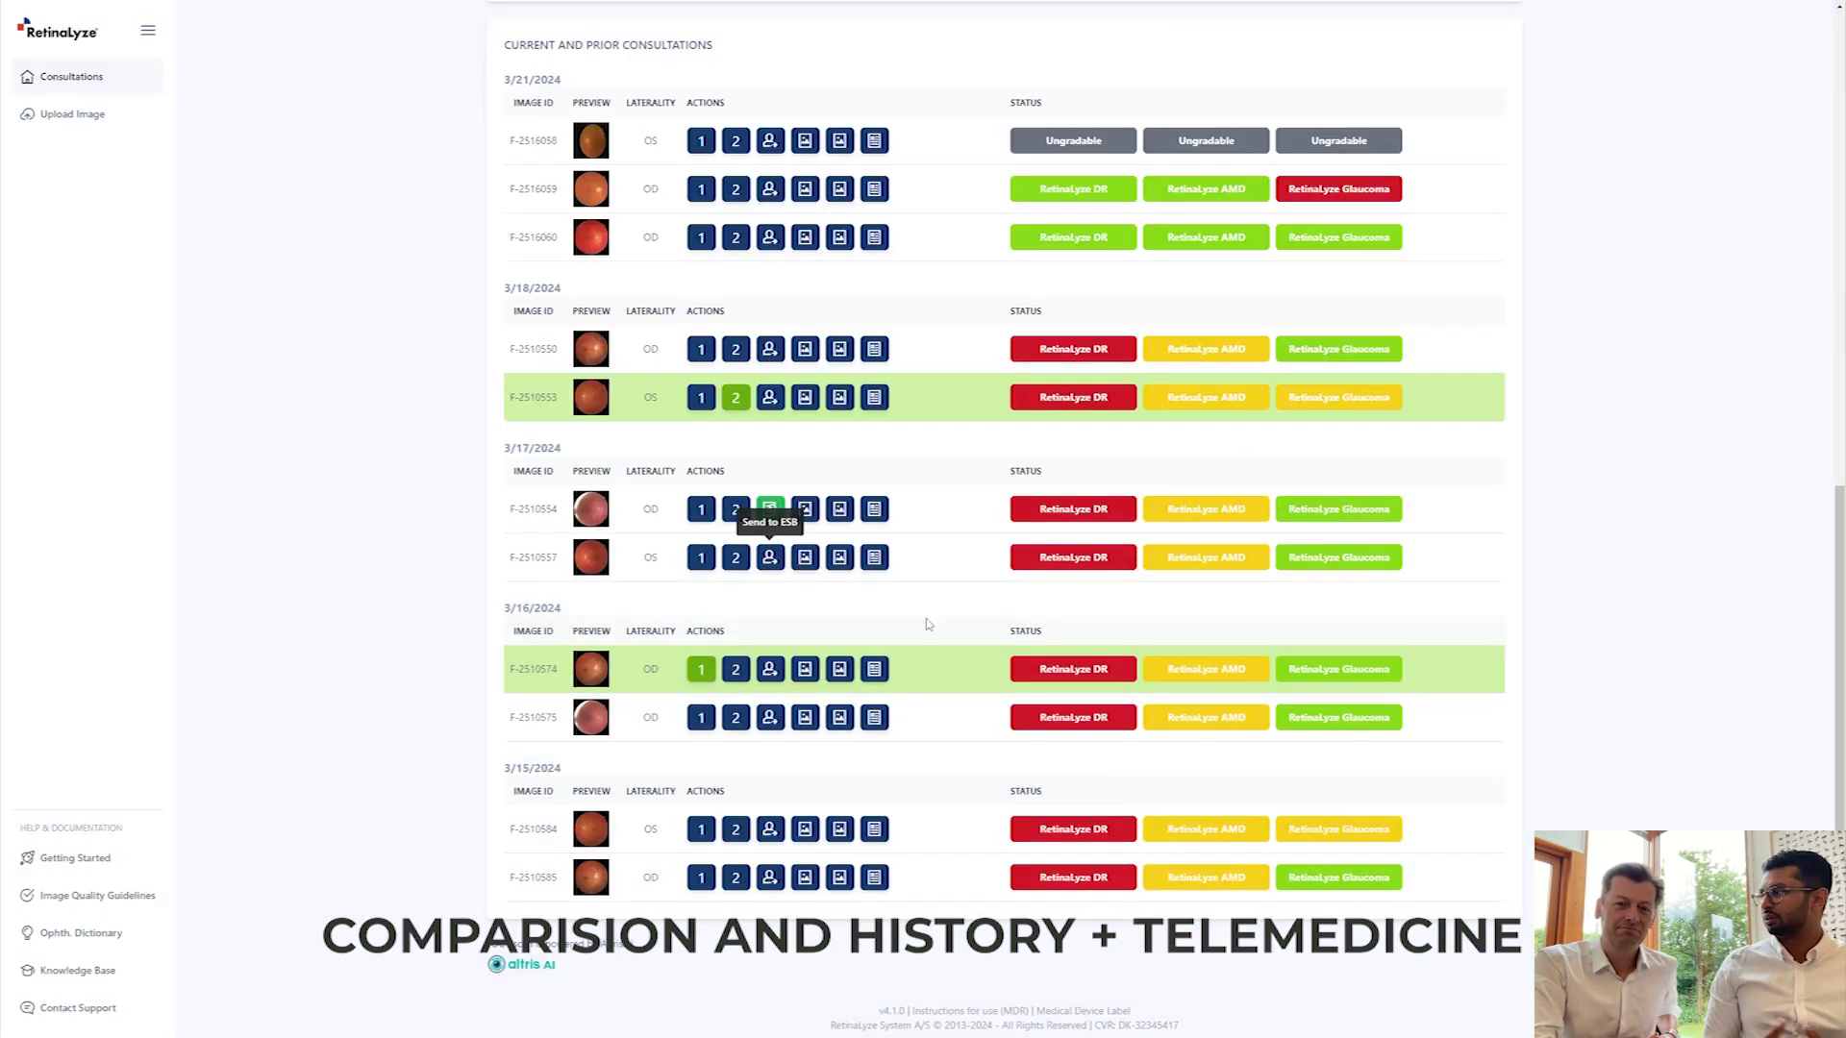